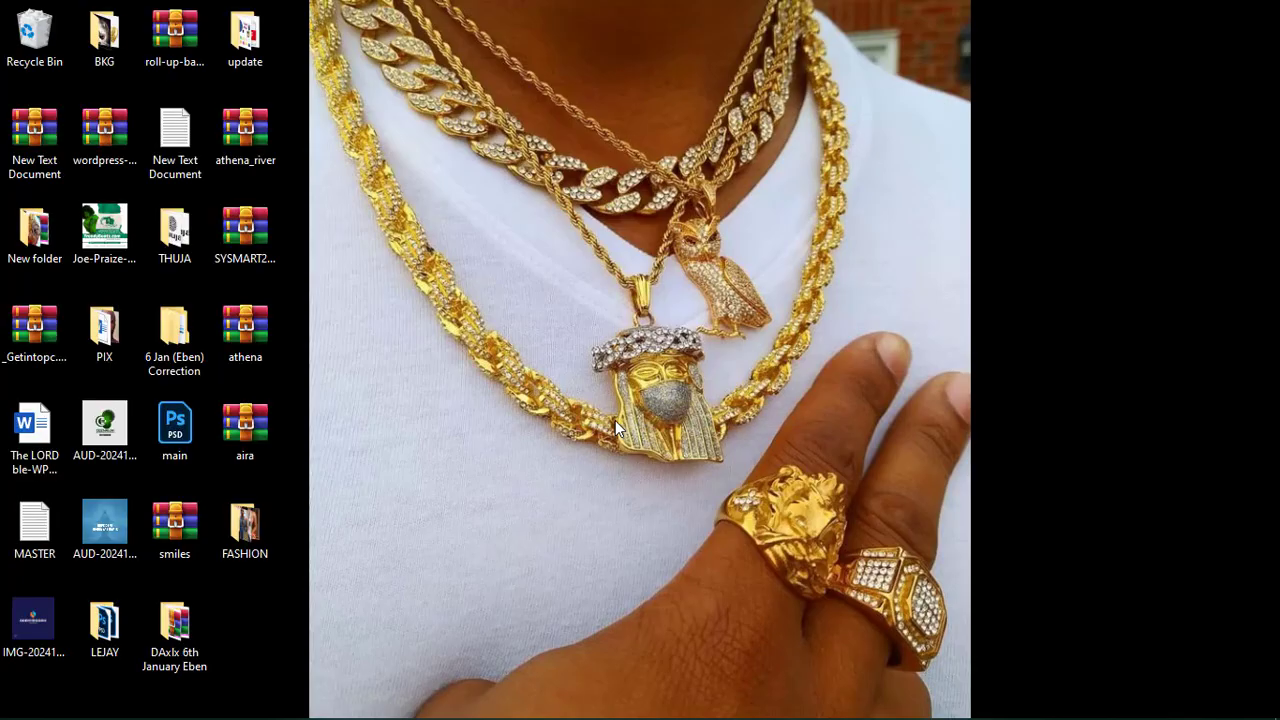
pyautogui.rightClick(611, 415)
pyautogui.click(639, 498)
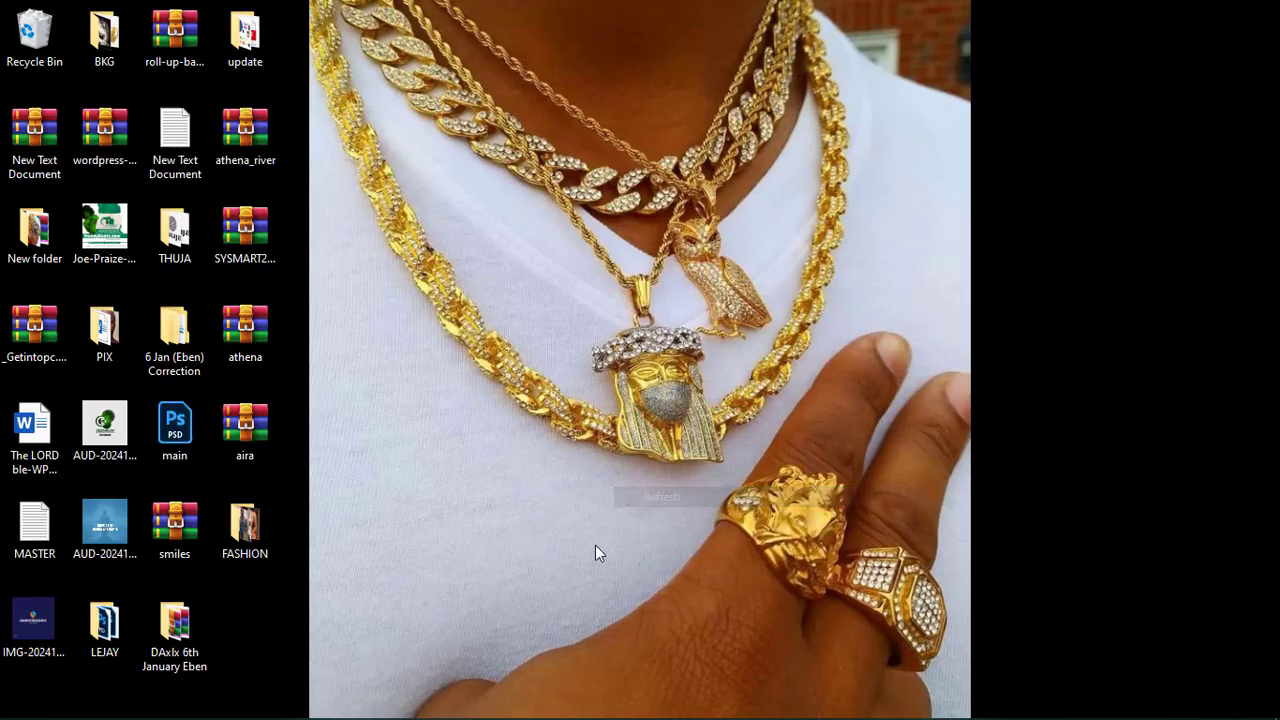
pyautogui.rightClick(575, 237)
pyautogui.click(629, 326)
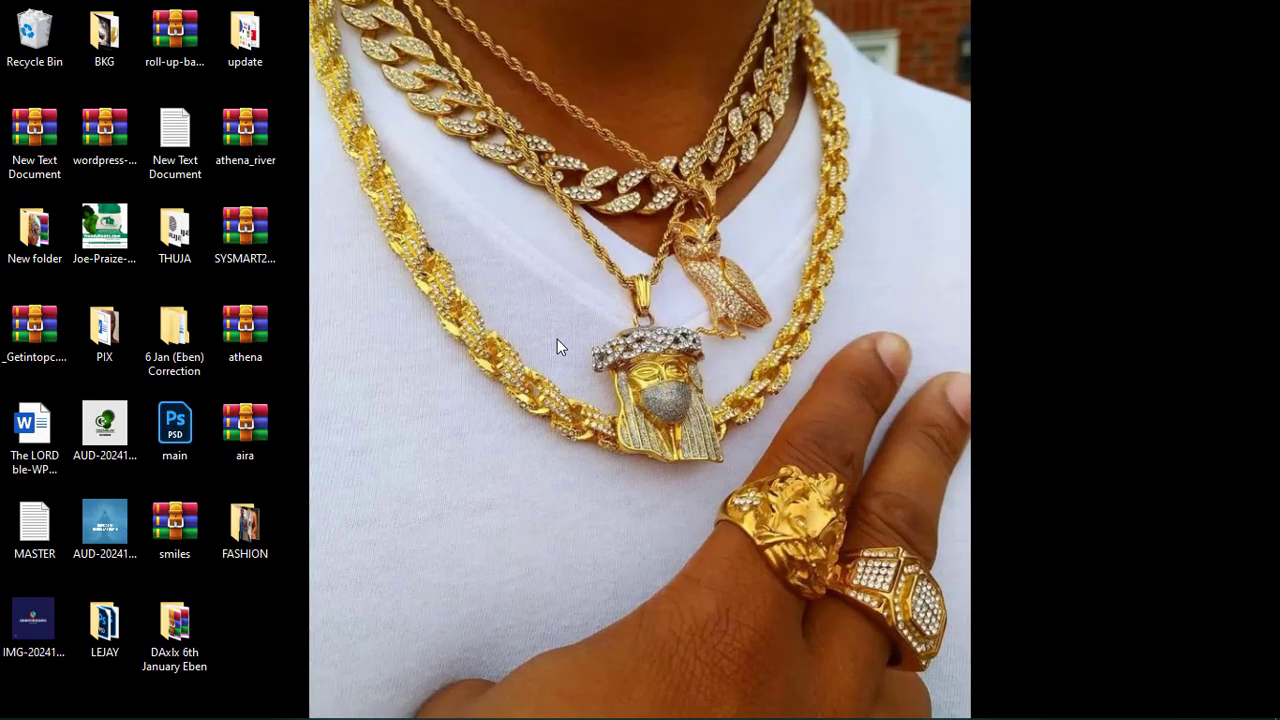
pyautogui.rightClick(557, 339)
pyautogui.click(600, 421)
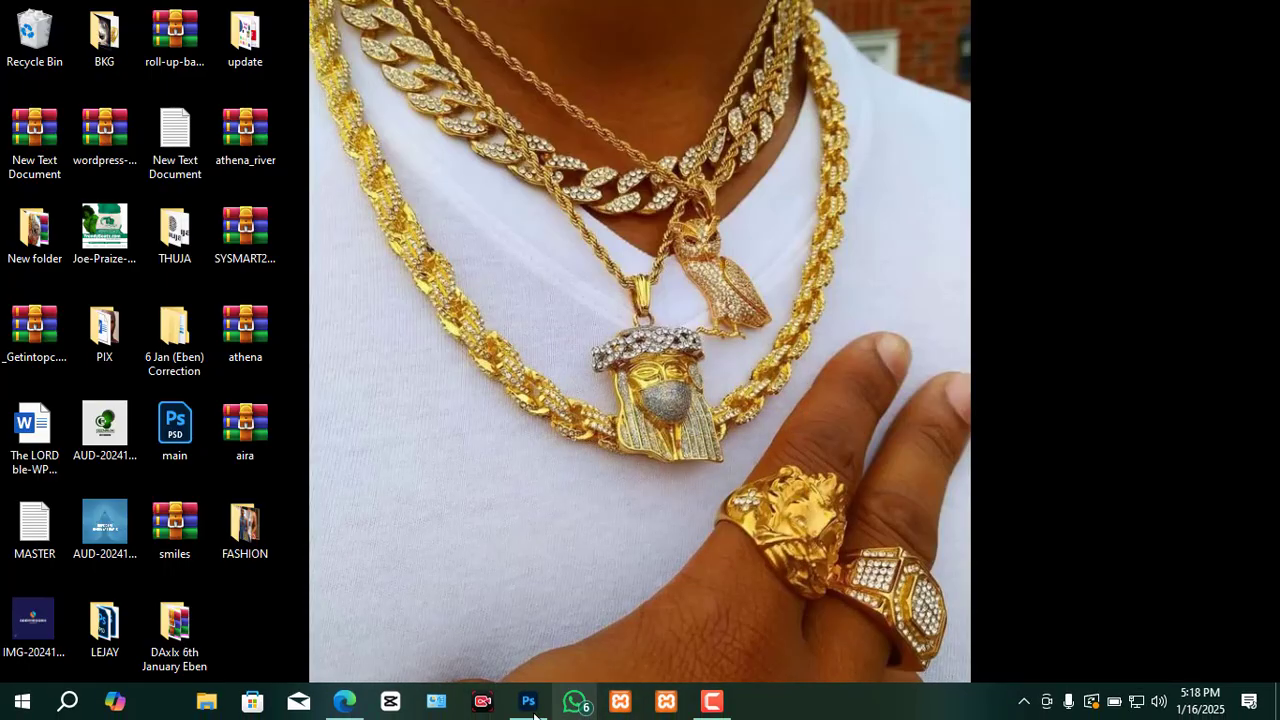
# Switch to Photoshop and examine the layout of the finished IN HIM FASHION flyer.
pyautogui.click(528, 702)
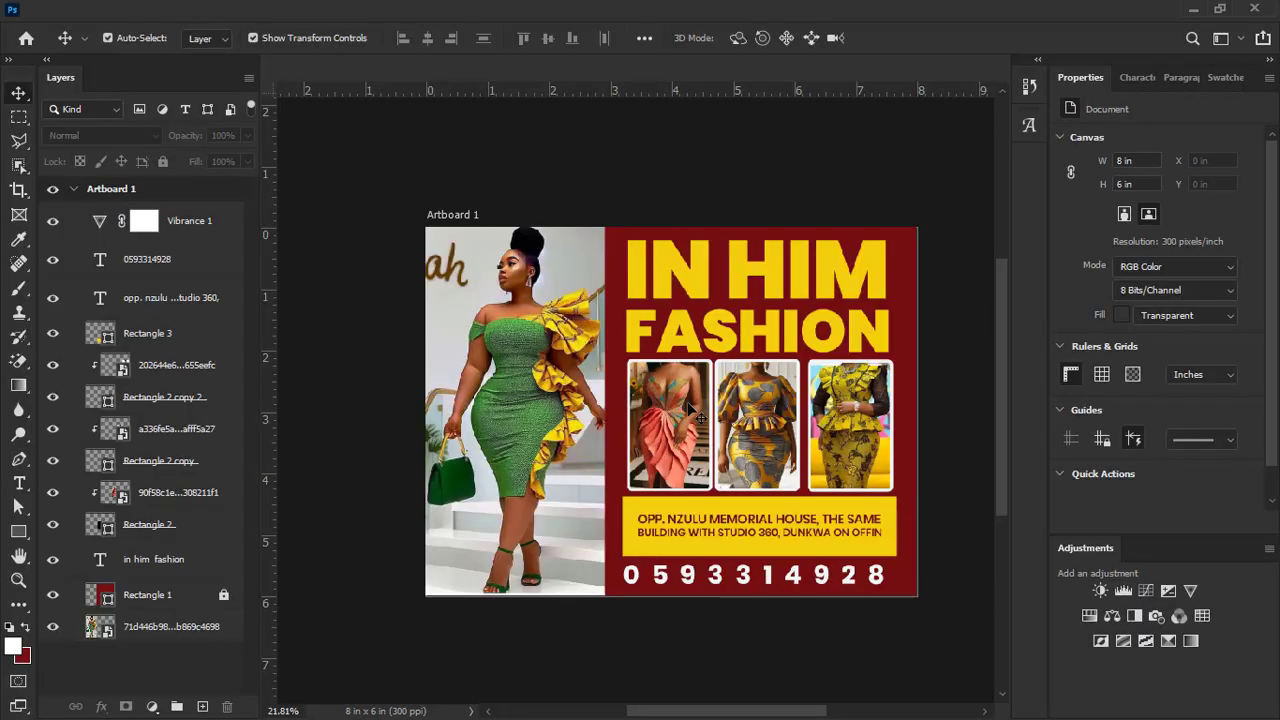
pyautogui.scroll(1, 685, 408)
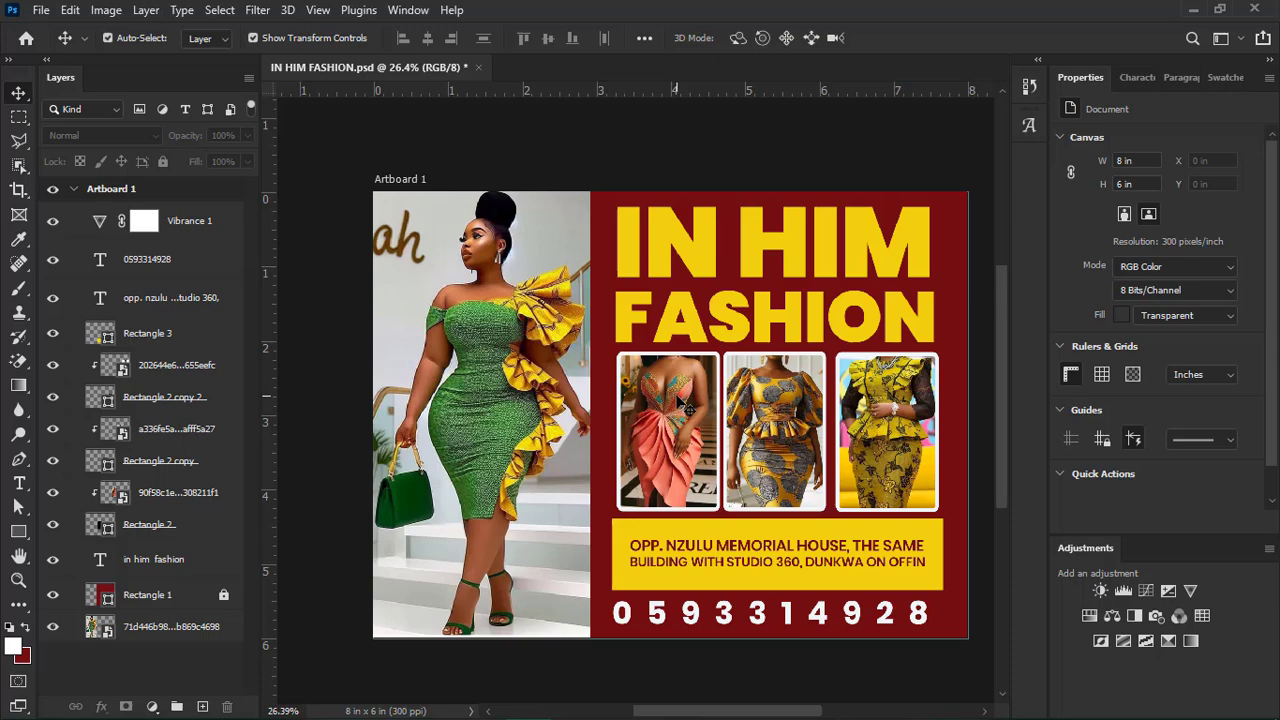
pyautogui.scroll(-2, 683, 405)
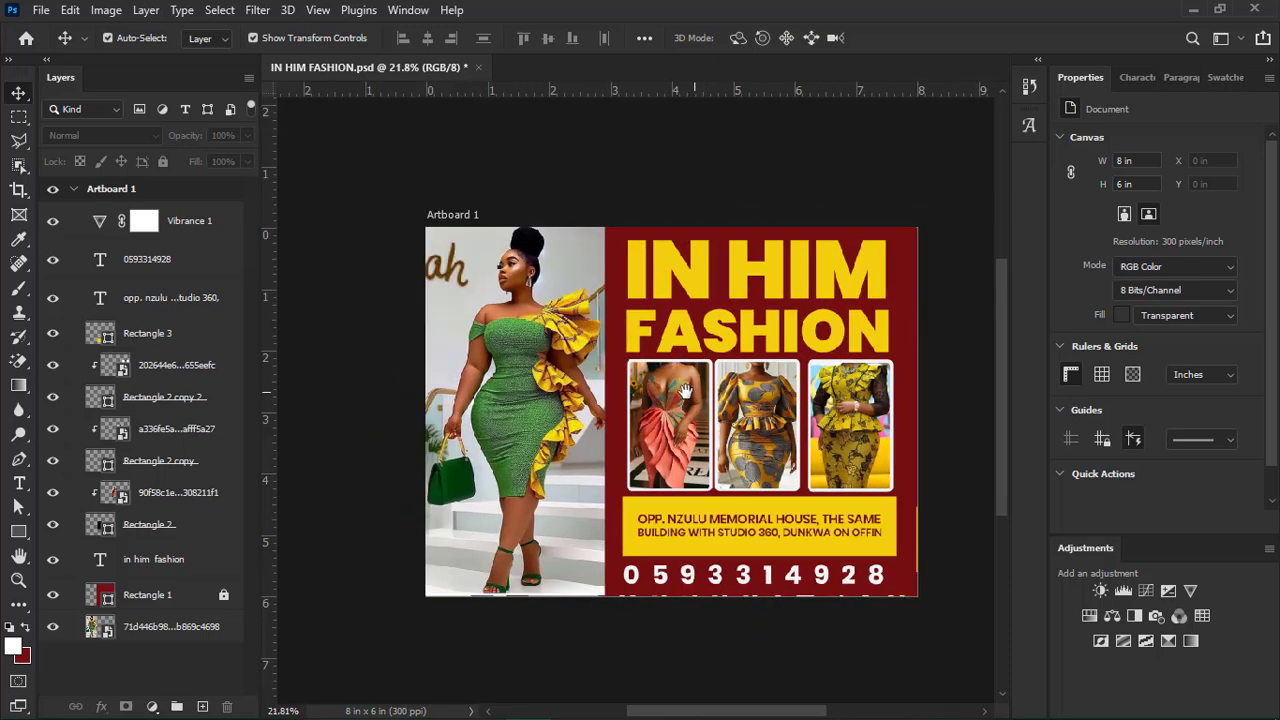
pyautogui.moveTo(683, 405); pyautogui.dragTo(662, 387)
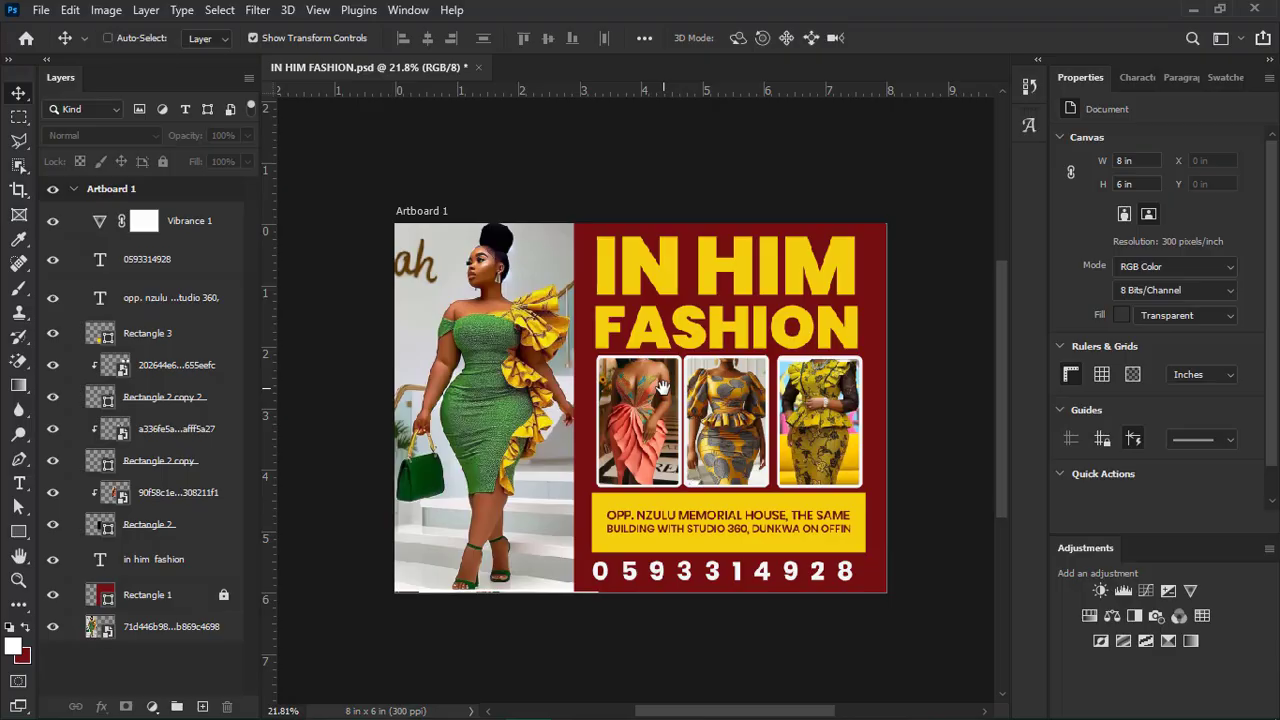
# Create a new landscape document 8 inches wide and 6 inches high.
pyautogui.press('ctrl')
pyautogui.hotkey('ctrl', 'n')
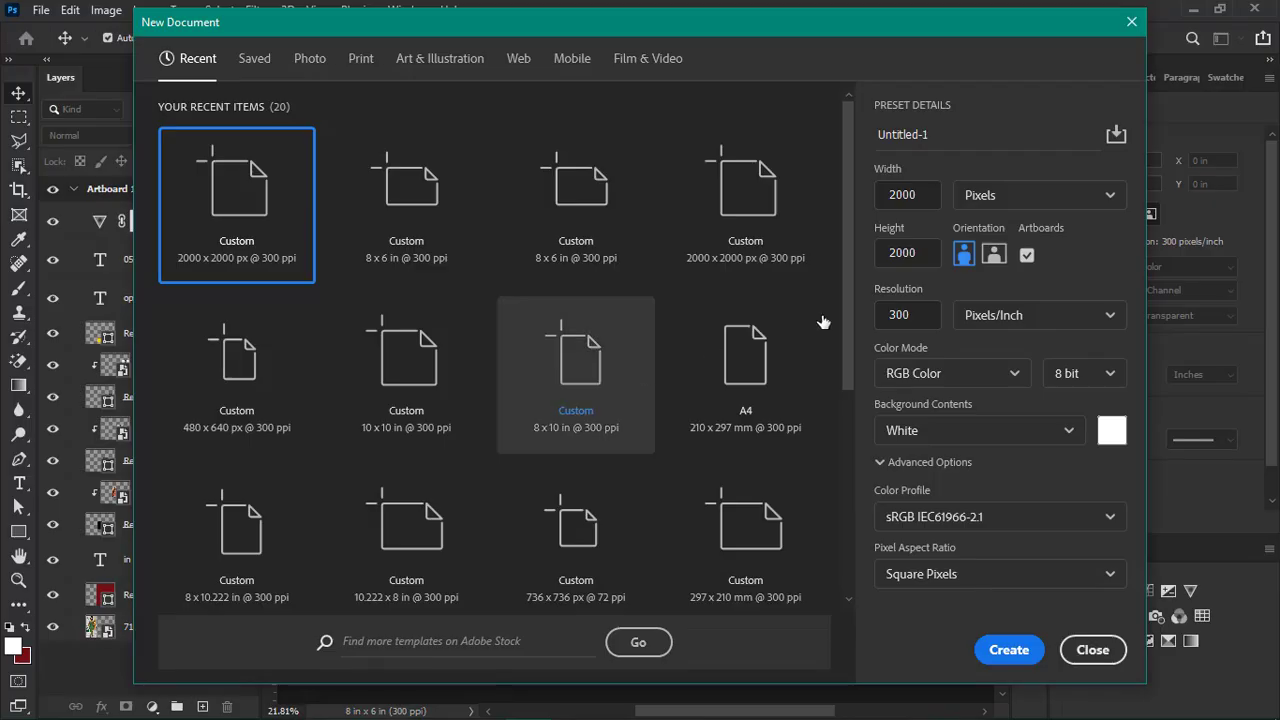
pyautogui.click(988, 205)
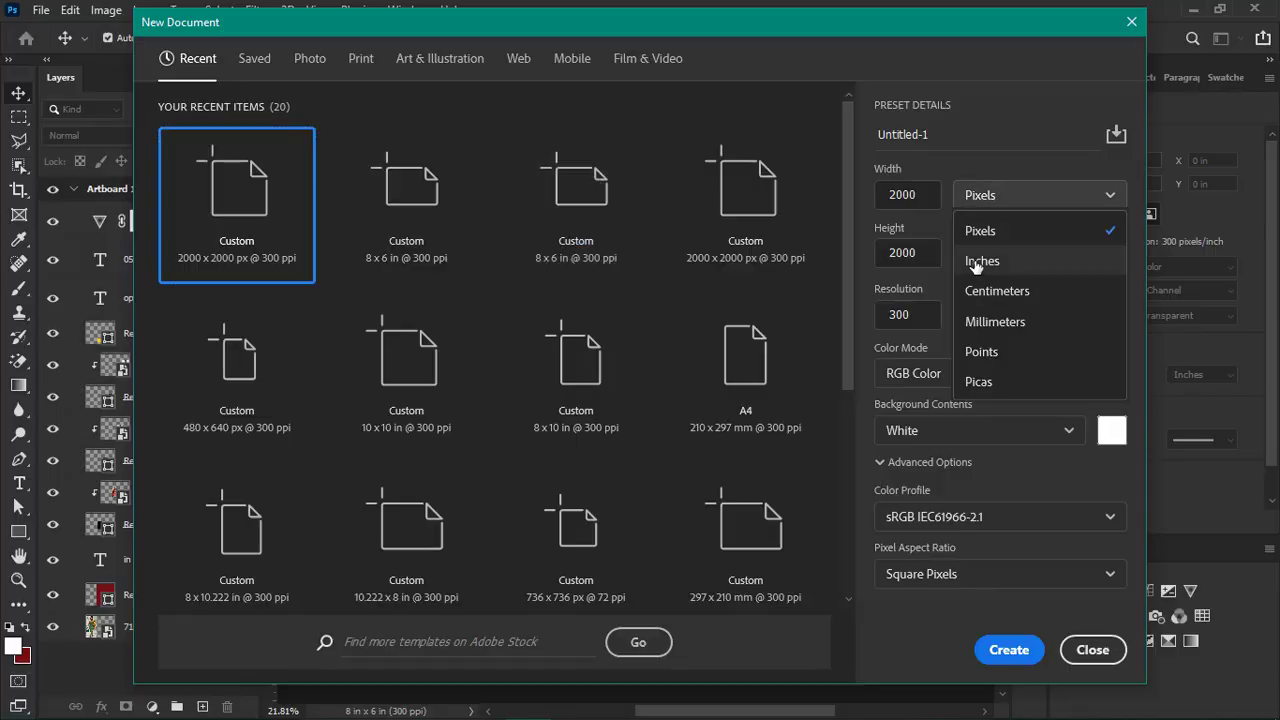
pyautogui.click(980, 261)
pyautogui.click(878, 195)
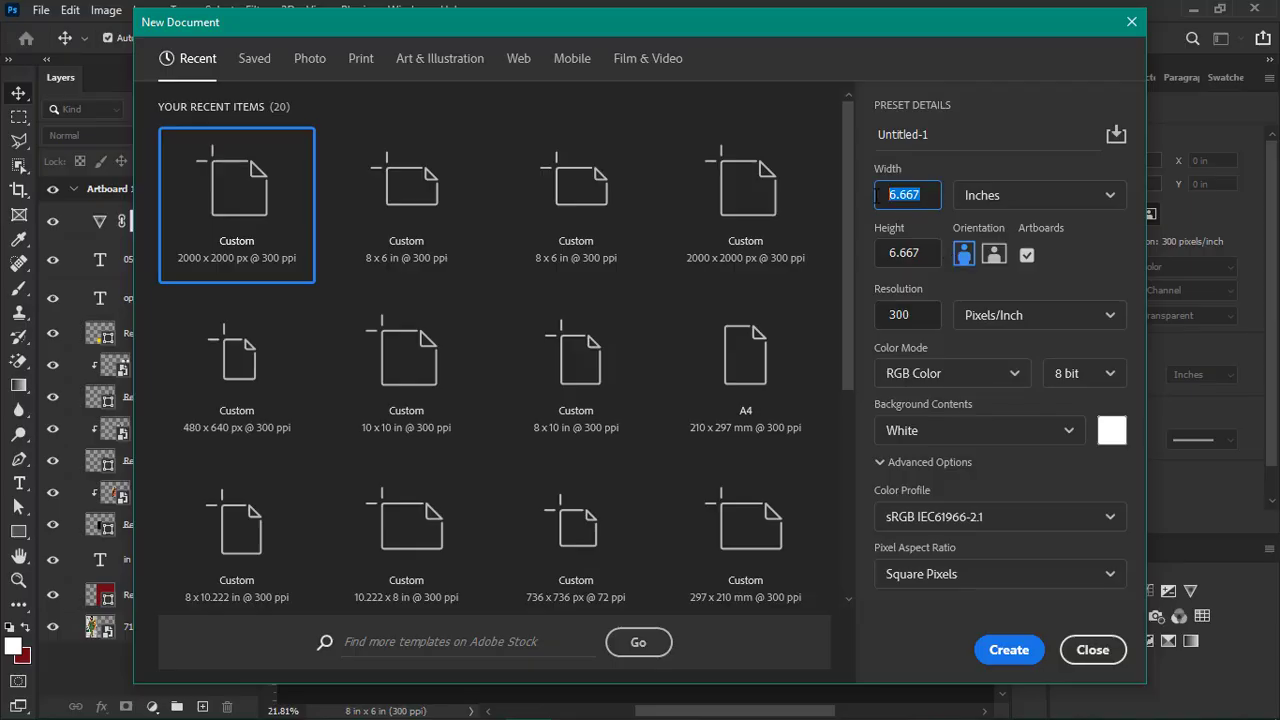
pyautogui.write('6')
pyautogui.click(882, 254)
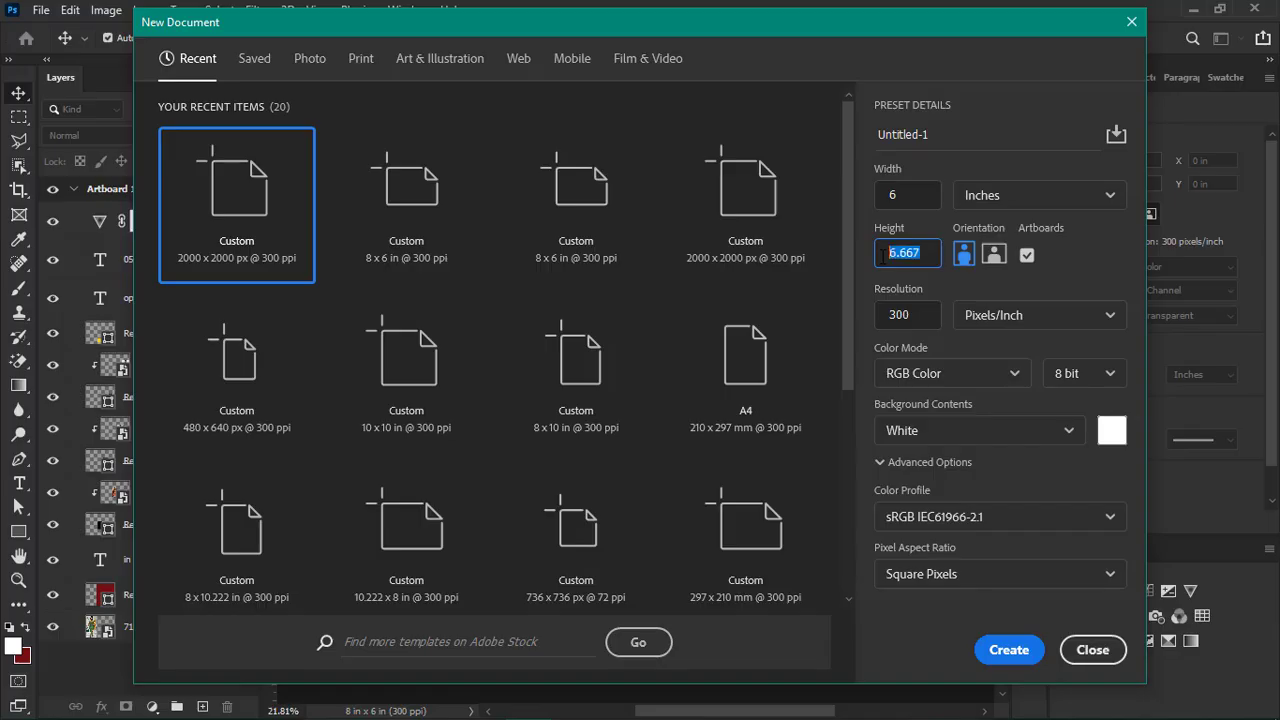
pyautogui.write('8')
pyautogui.click(992, 257)
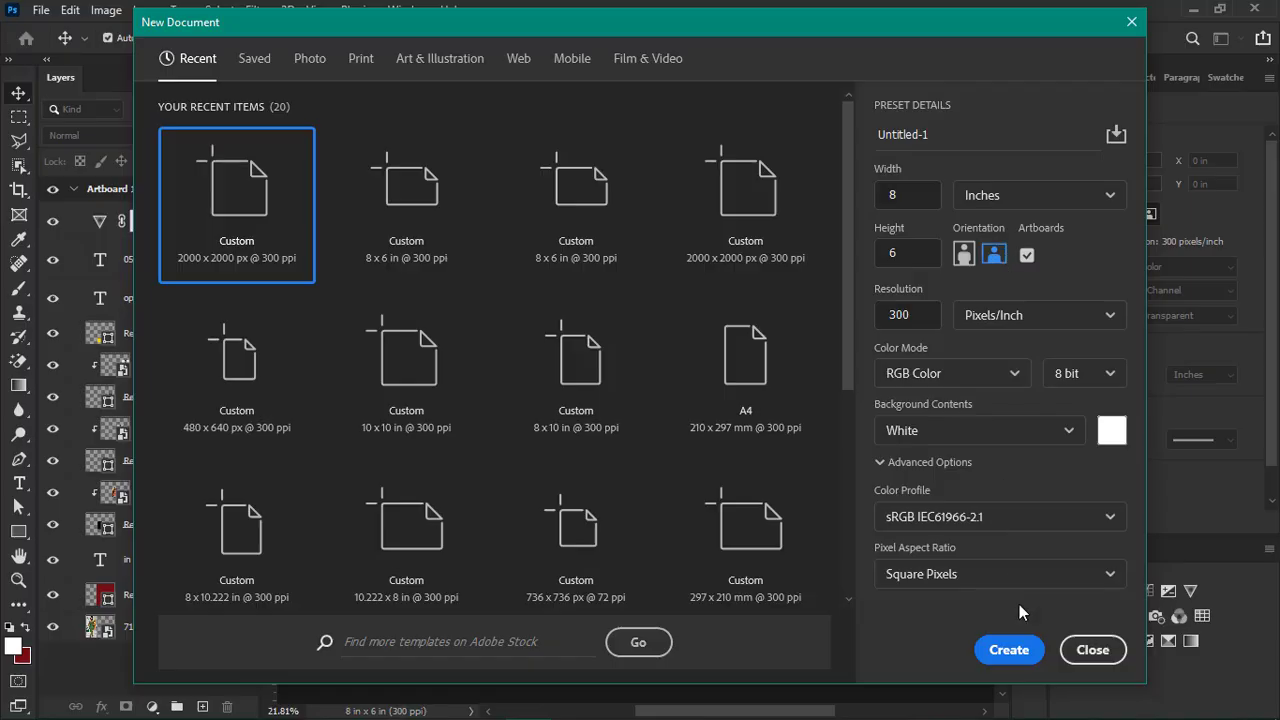
pyautogui.click(1010, 651)
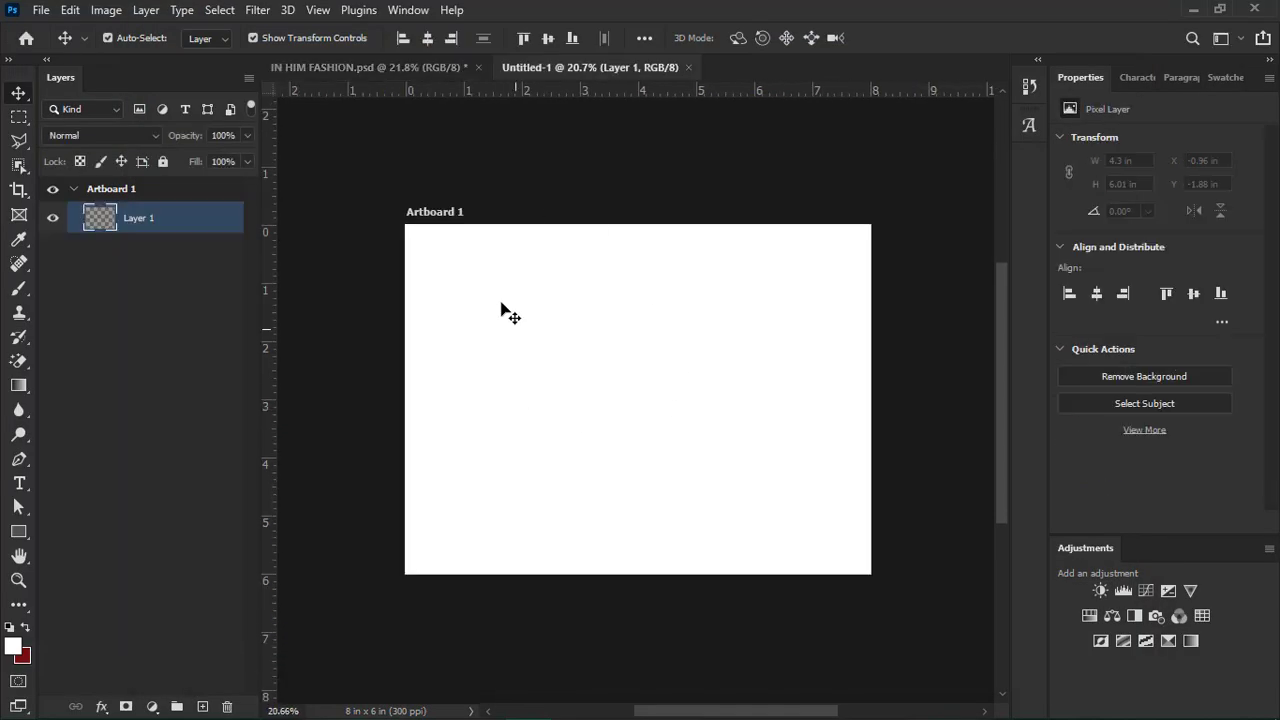
# Copy the photo layer of the woman in the green dress from IN HIM FASHION.psd into the new document, along the artboard's left edge.
pyautogui.click(370, 67)
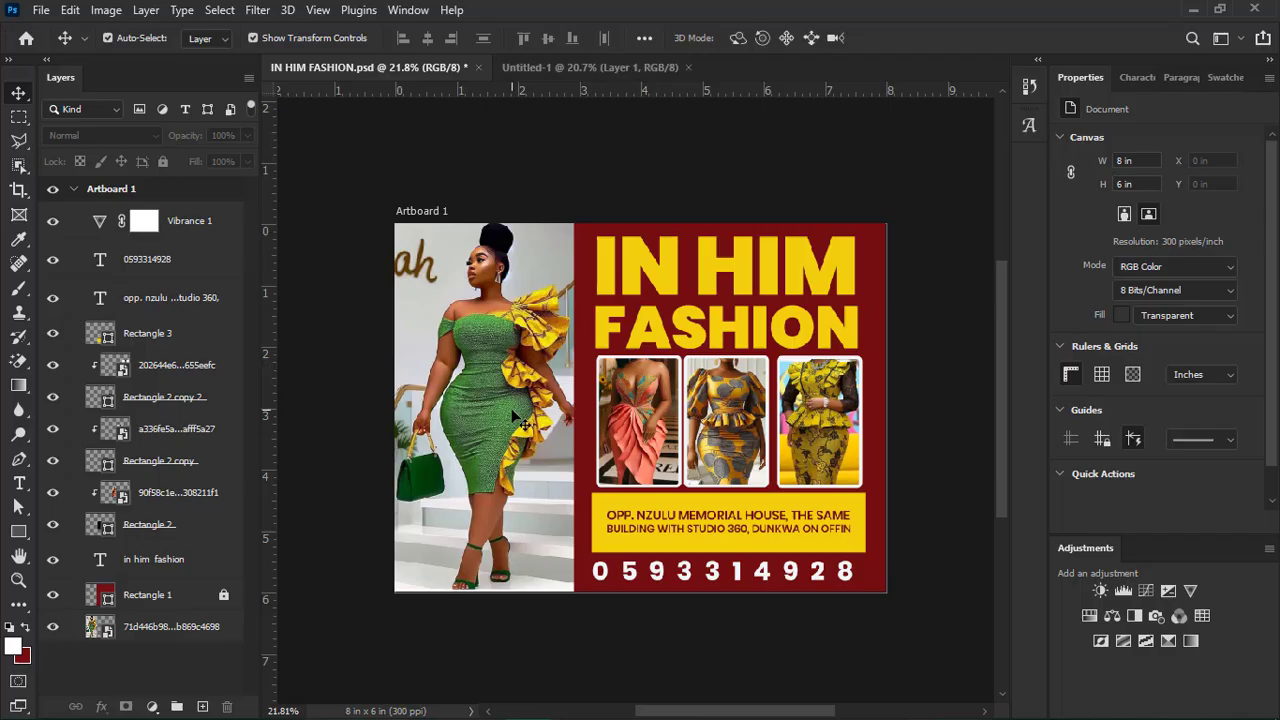
pyautogui.click(153, 628)
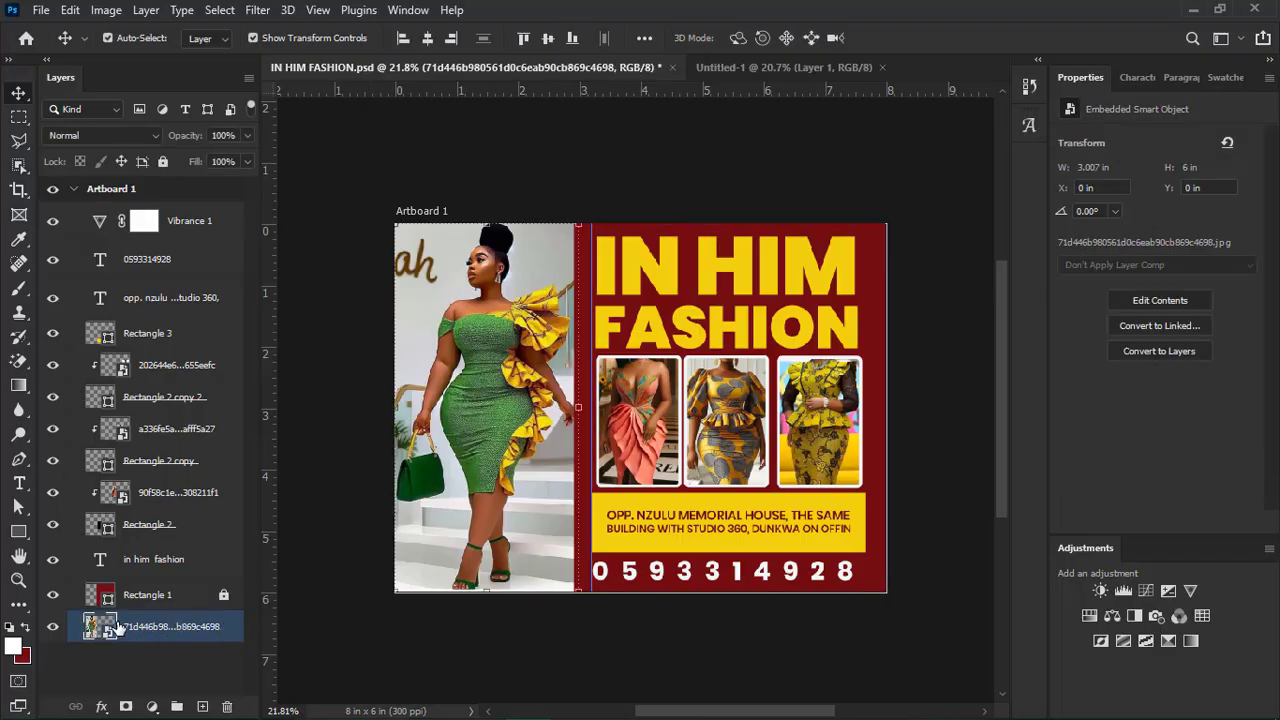
pyautogui.moveTo(134, 634); pyautogui.dragTo(483, 362)
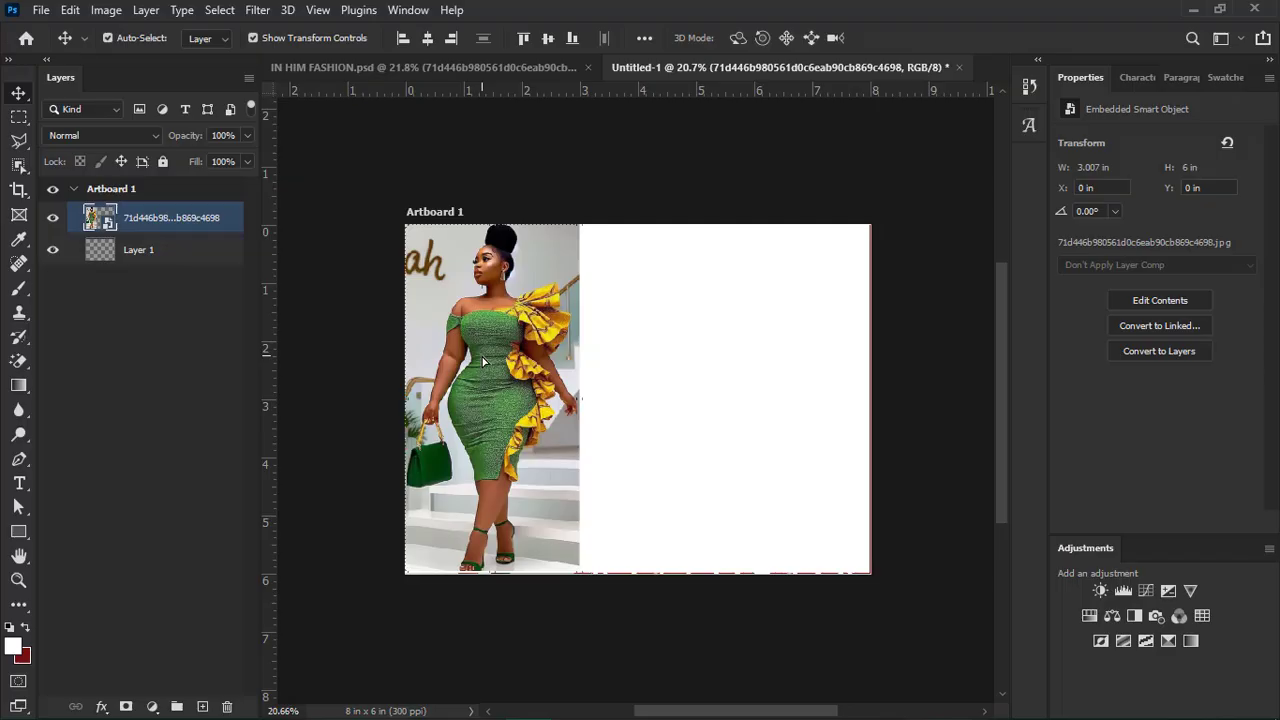
pyautogui.scroll(-3, 482, 358)
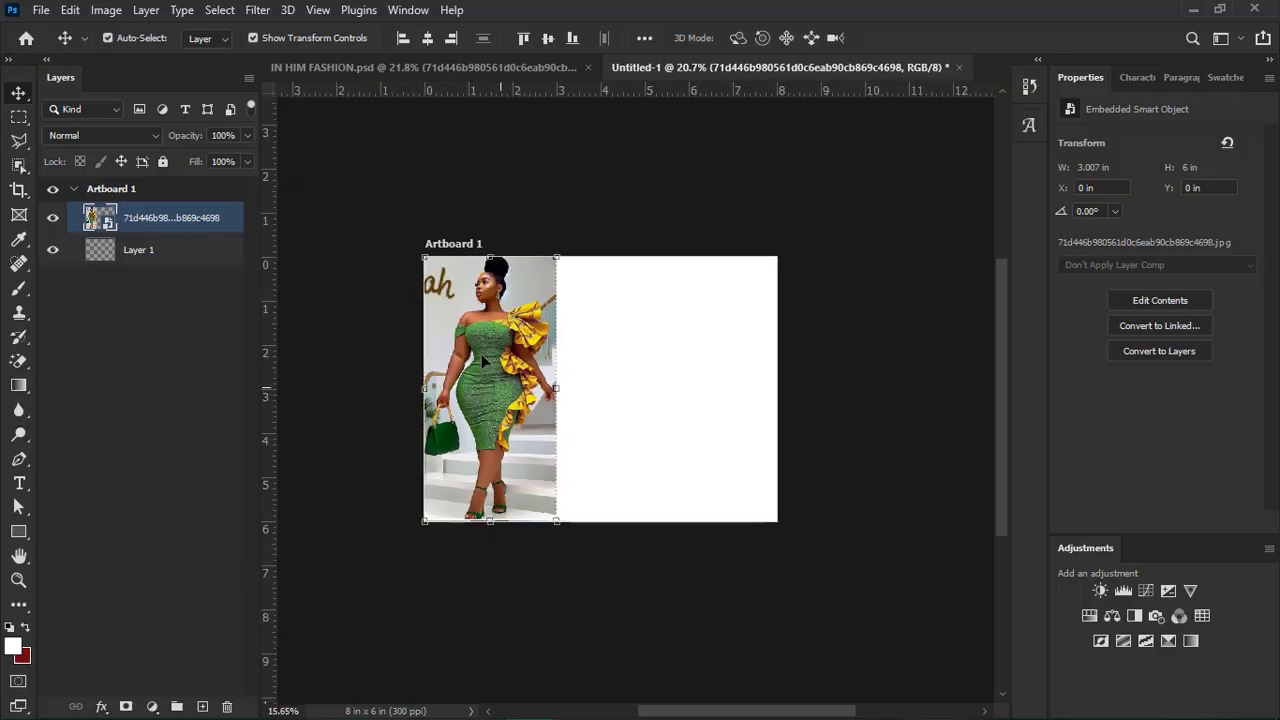
pyautogui.scroll(3, 482, 358)
# Try copying the unlocked dark red rectangle from IN HIM FASHION.psd into the new document.
pyautogui.moveTo(481, 354); pyautogui.dragTo(668, 250)
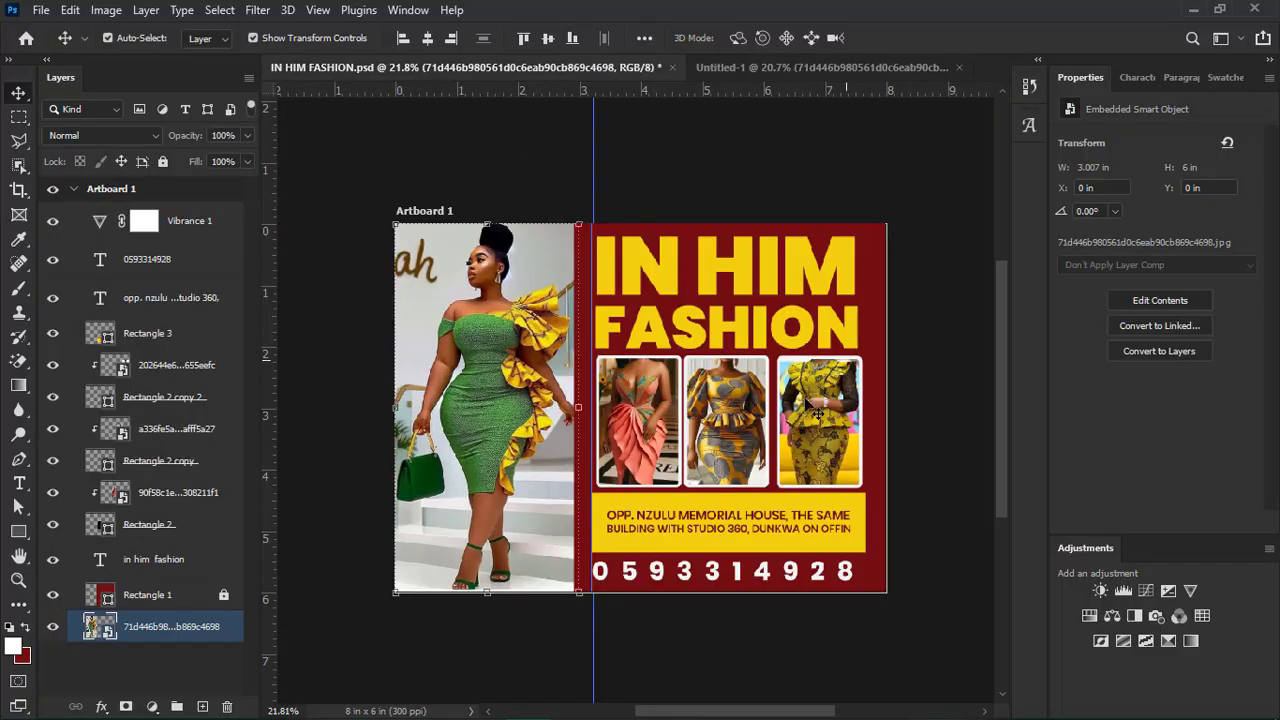
pyautogui.click(223, 595)
pyautogui.moveTo(155, 595); pyautogui.dragTo(723, 394)
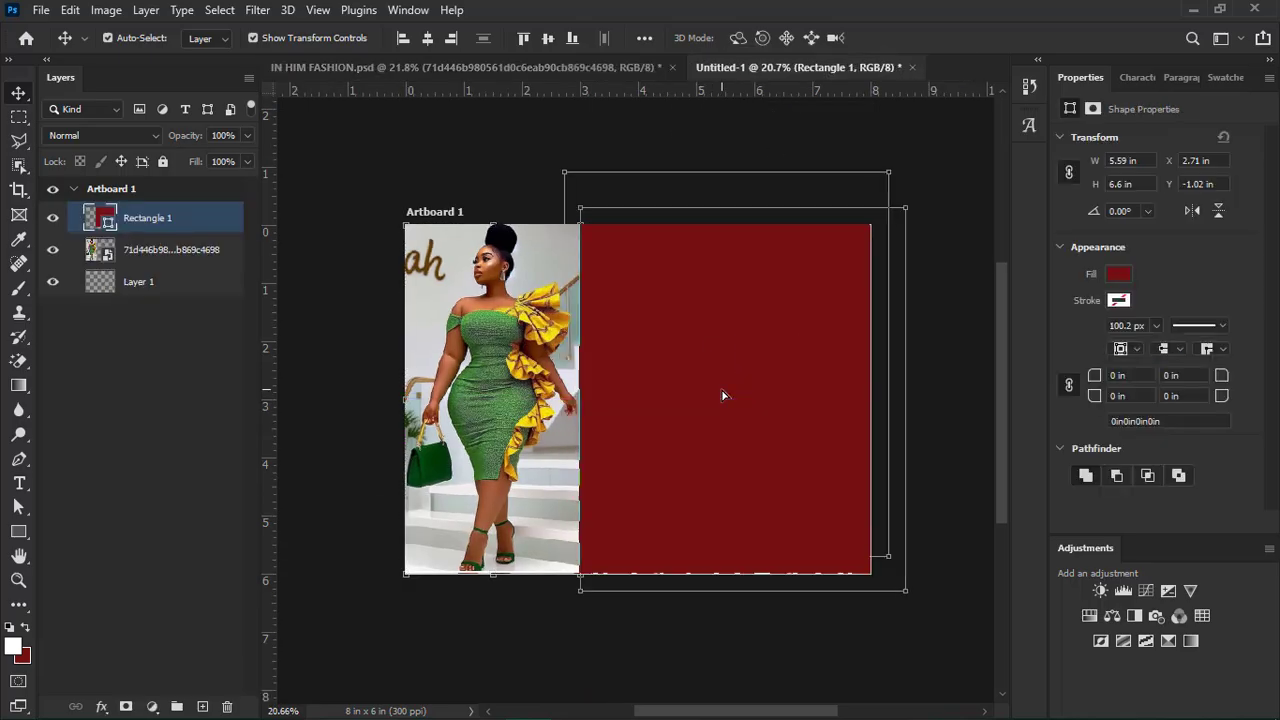
pyautogui.scroll(-3, 723, 394)
pyautogui.press('Delete')
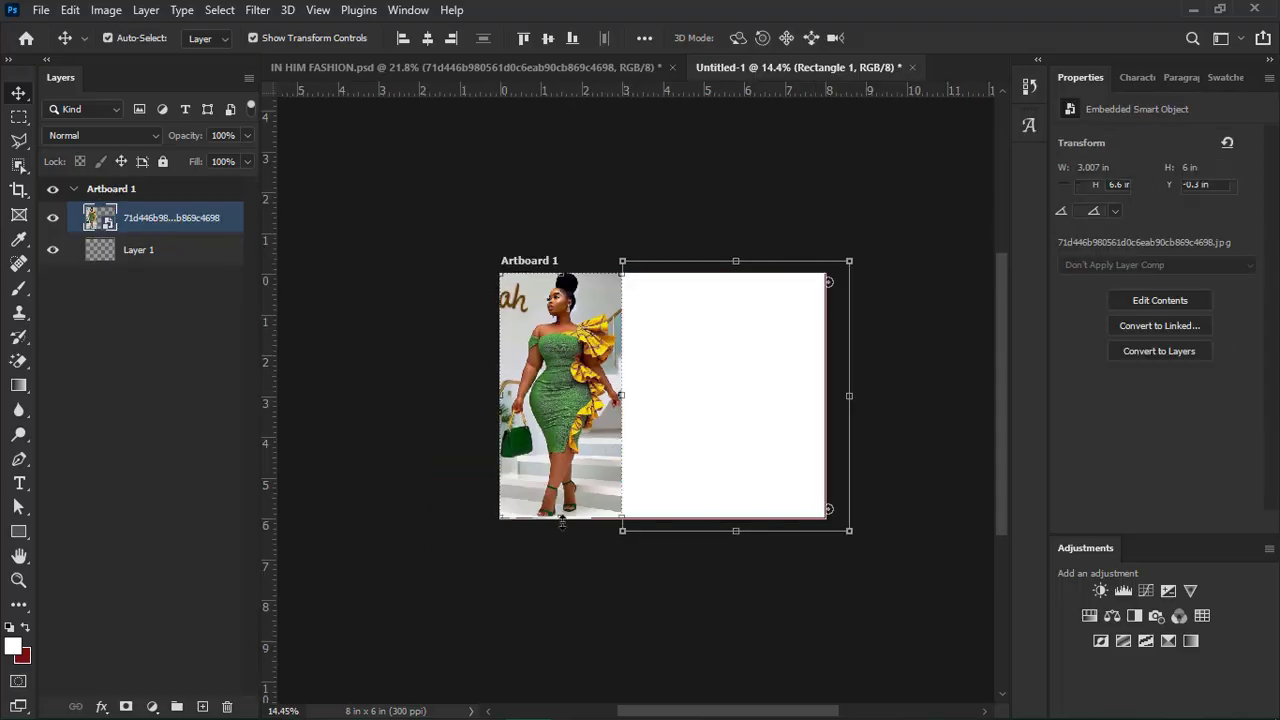
# Draw a dark red rectangle about 5.28 by 6.16 in over the white area beside the photo, using the swapped foreground color.
pyautogui.press('space')
pyautogui.moveTo(638, 554); pyautogui.dragTo(589, 554)
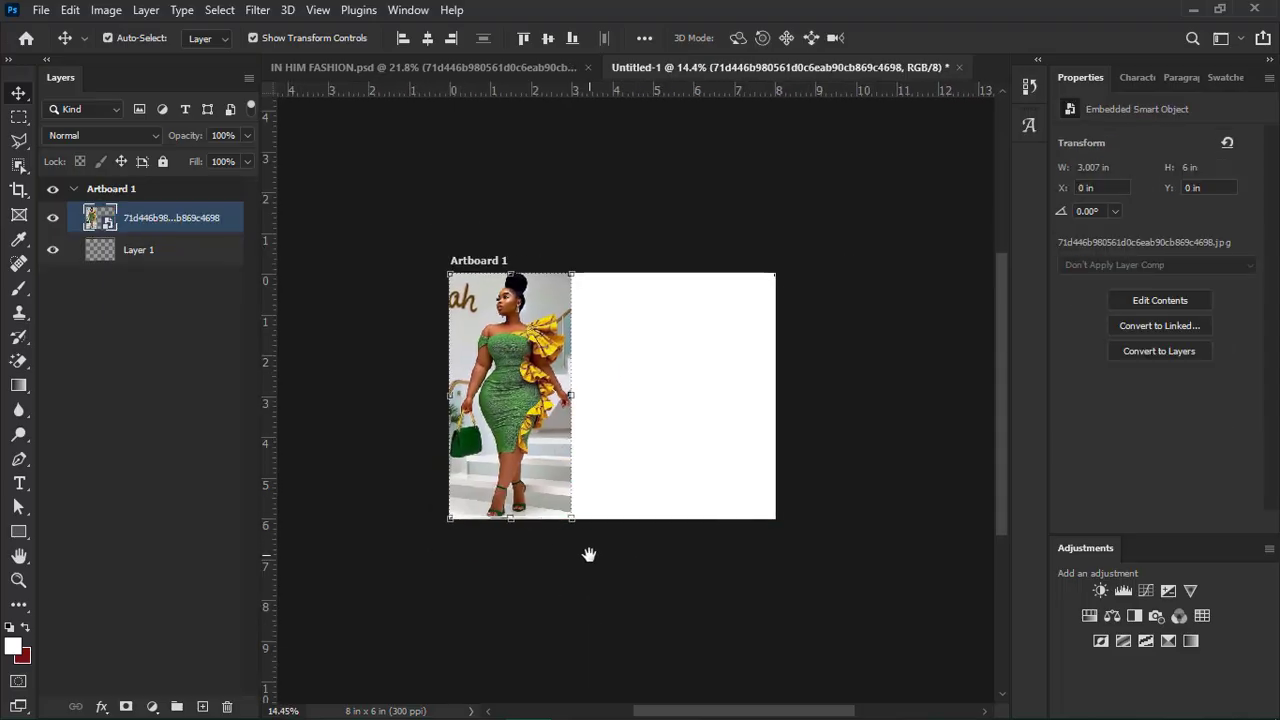
pyautogui.press('x')
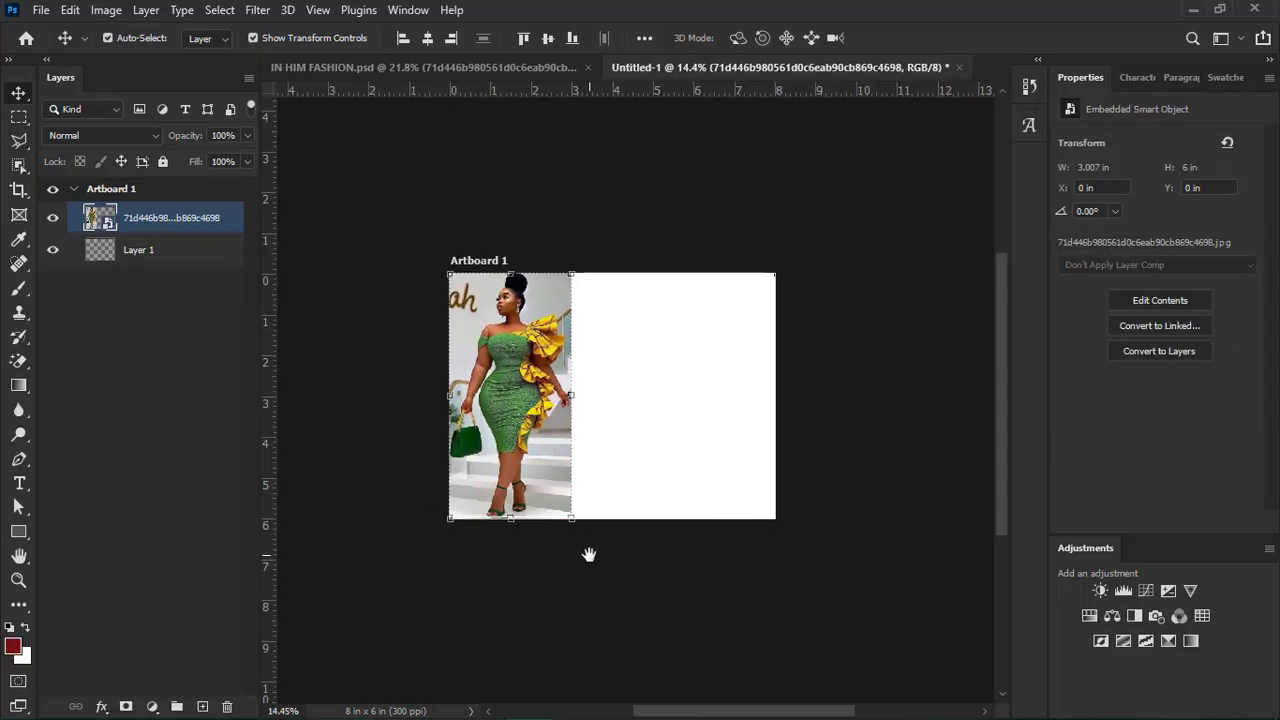
pyautogui.click(19, 533)
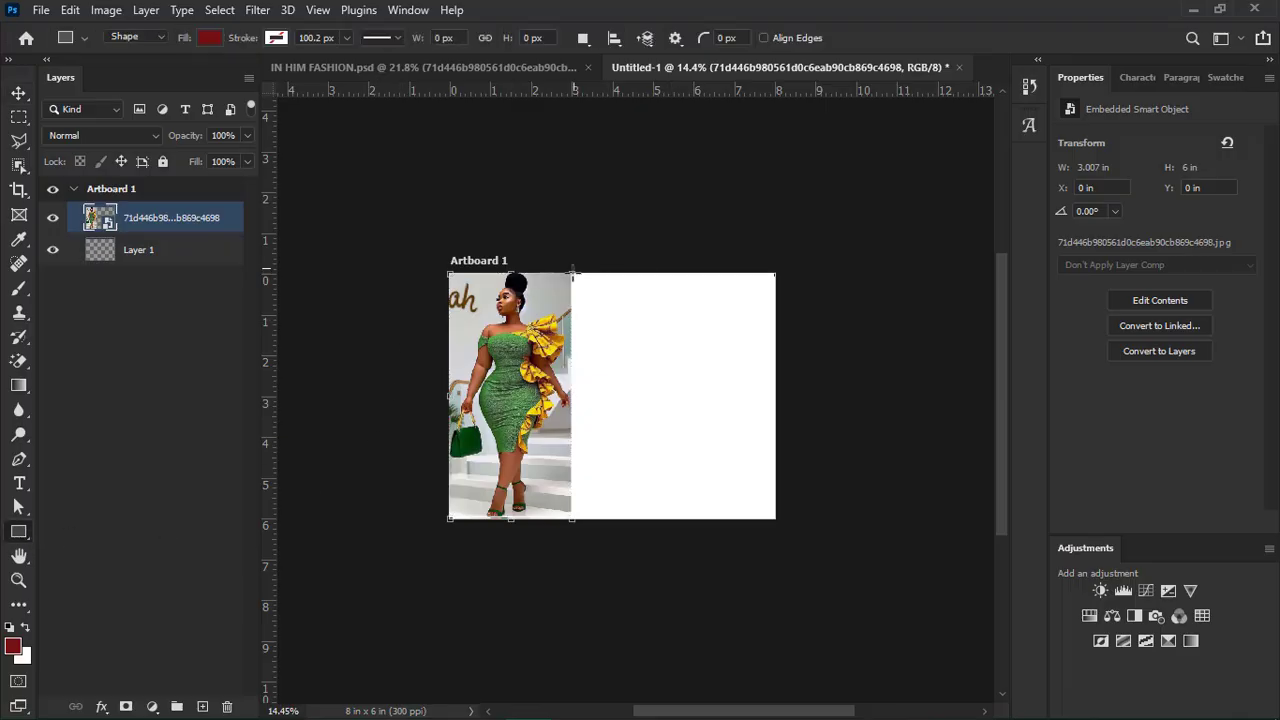
pyautogui.moveTo(572, 272); pyautogui.dragTo(781, 522)
pyautogui.scroll(2, 732, 474)
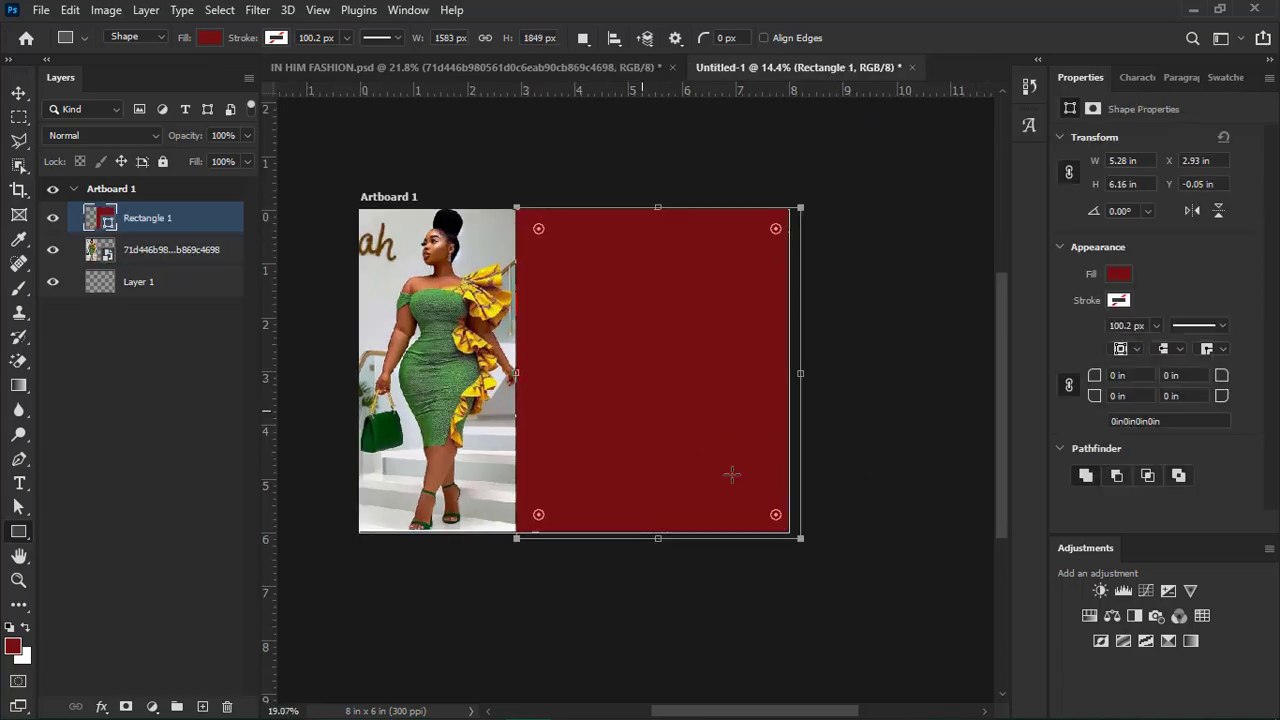
pyautogui.press('v')
pyautogui.scroll(-1, 732, 474)
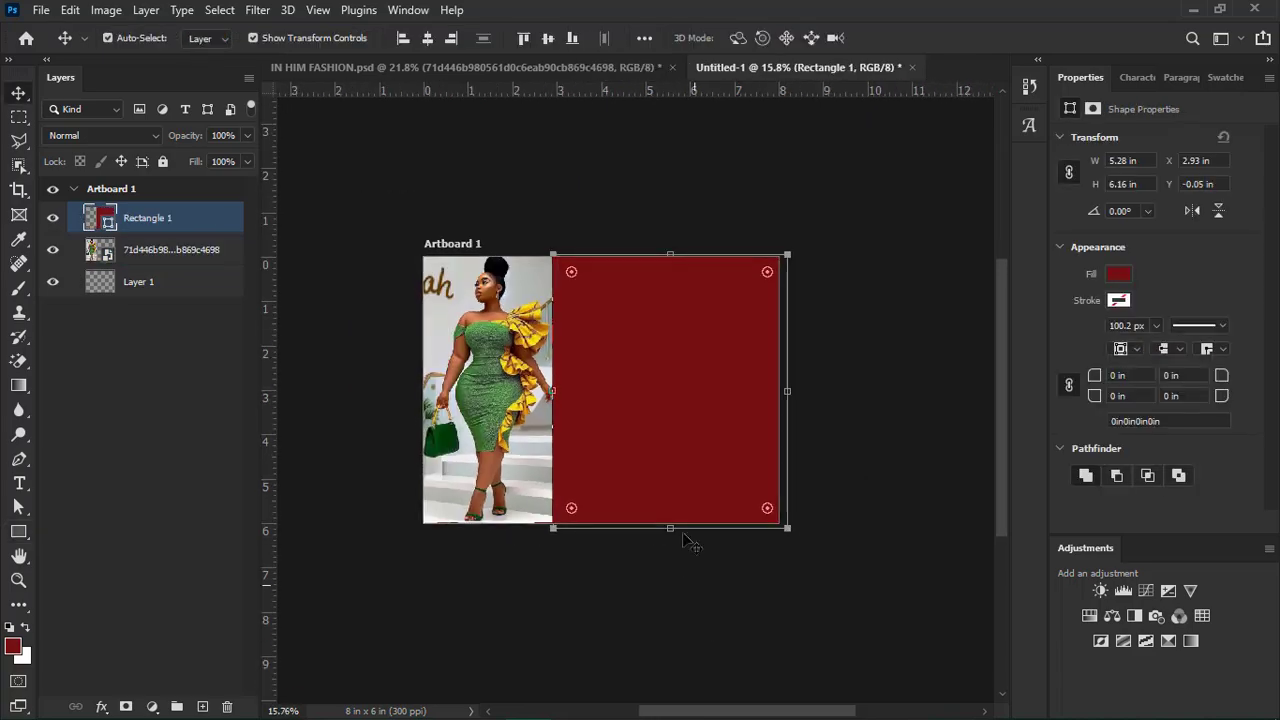
pyautogui.click(683, 535)
# Lock the dark red rectangle and the woman's photo layers together.
pyautogui.scroll(4, 683, 535)
pyautogui.moveTo(600, 371); pyautogui.dragTo(635, 418)
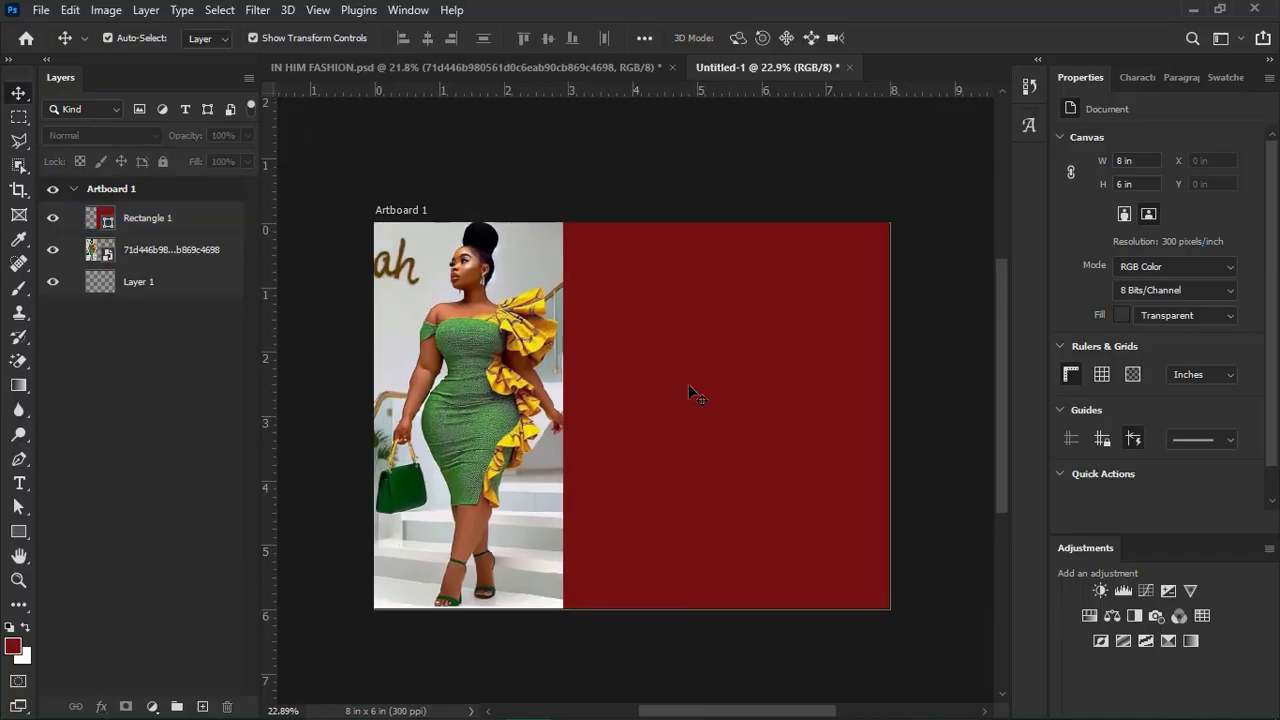
pyautogui.click(454, 352)
pyautogui.click(683, 431)
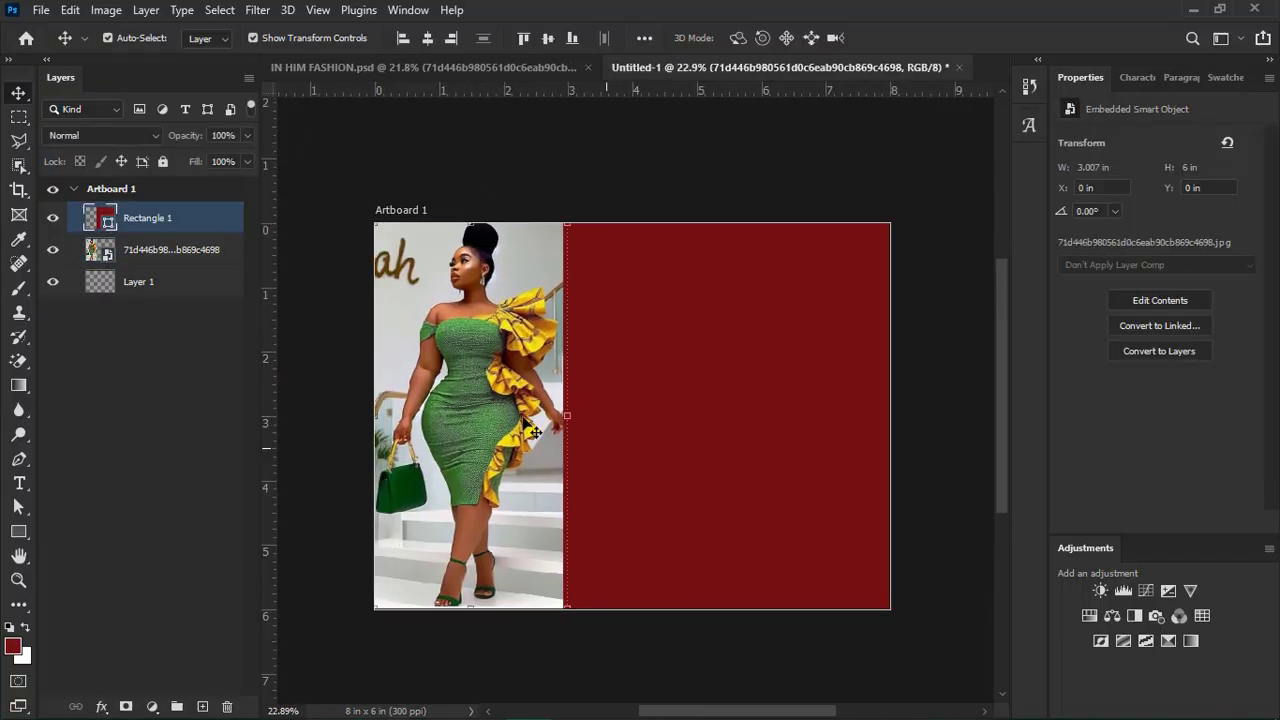
pyautogui.click(480, 410)
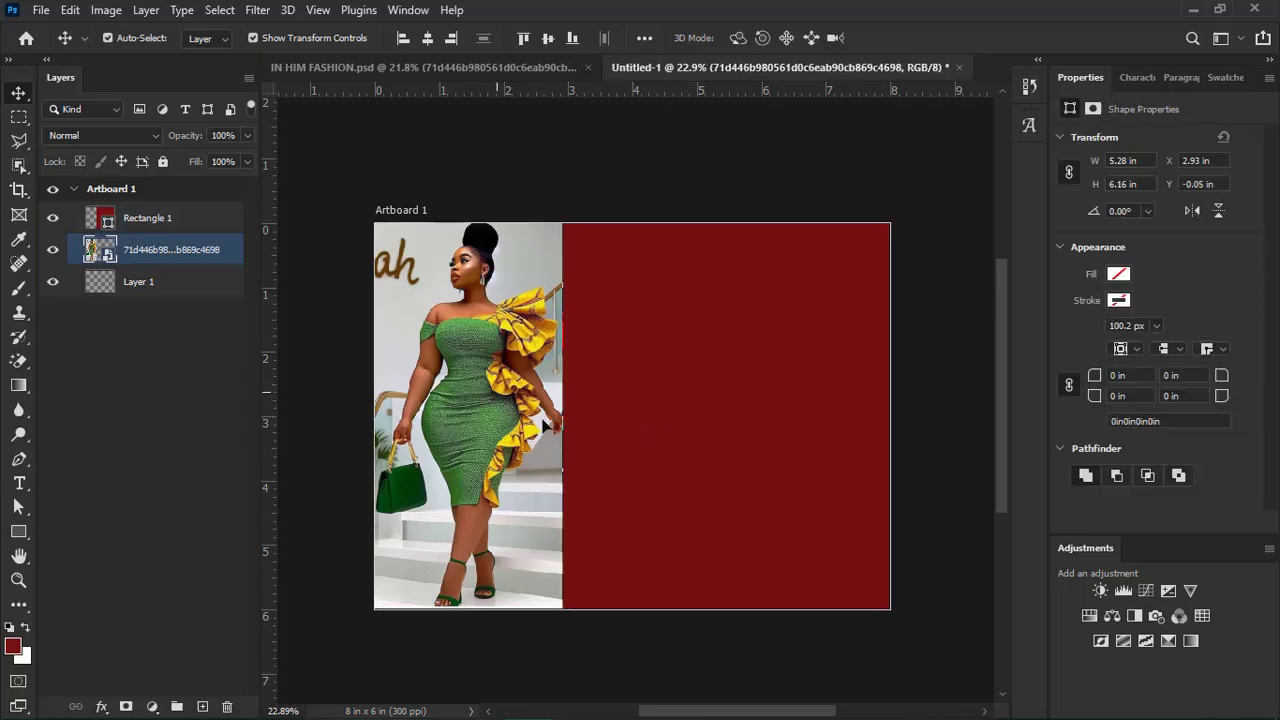
pyautogui.keyDown('shift'); pyautogui.click(155, 216); pyautogui.keyUp('shift')
pyautogui.click(163, 161)
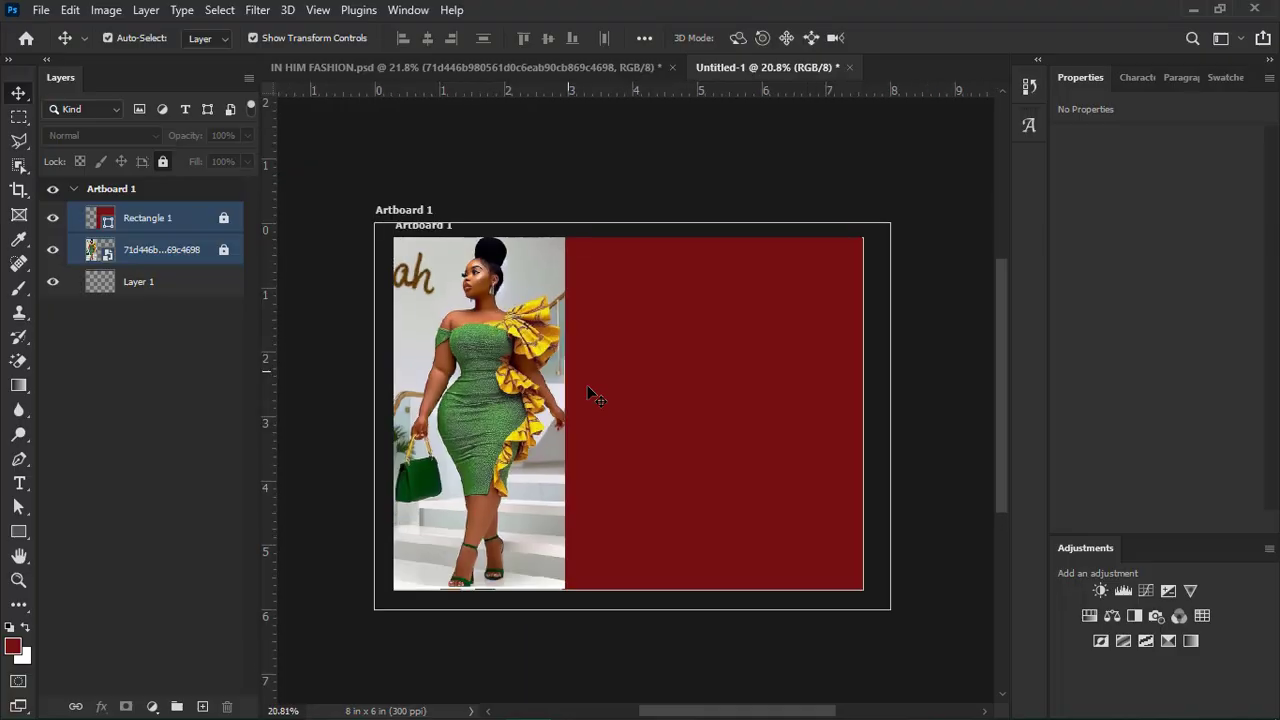
pyautogui.click(533, 188)
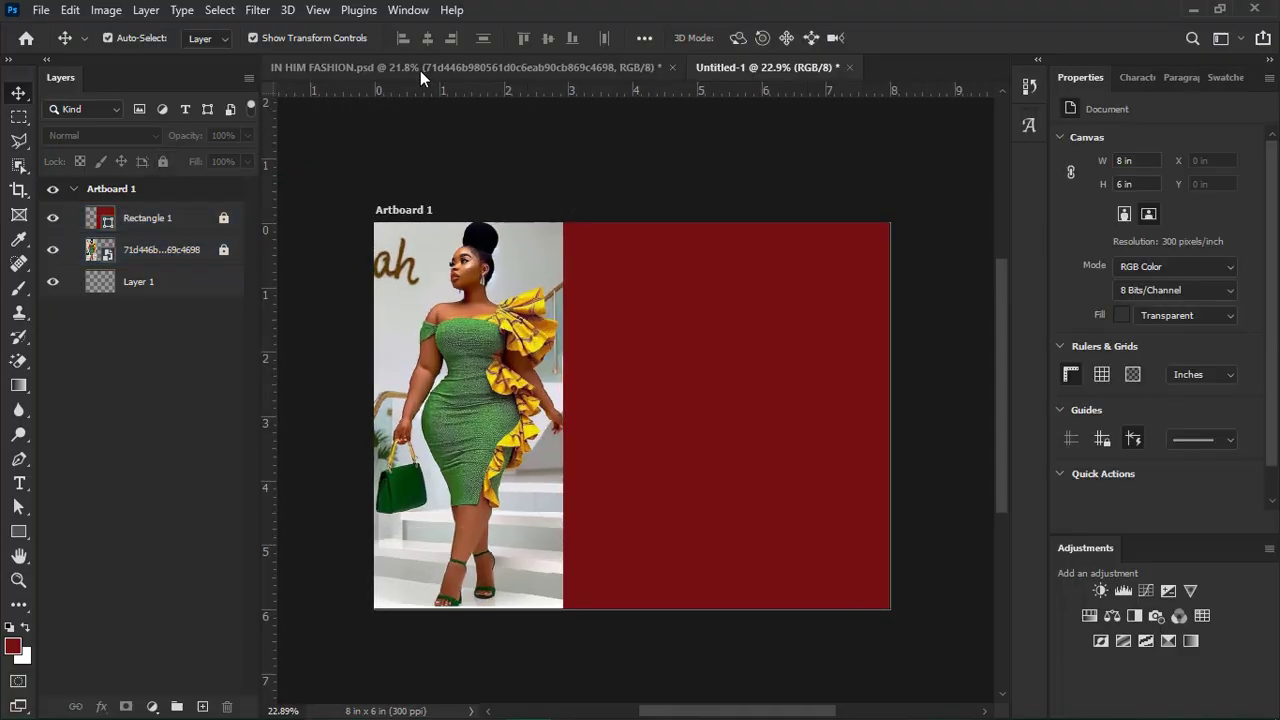
# Start a text layer on the red panel and set its color to yellow f8da27, sampled from the dress ruffle.
pyautogui.moveTo(420, 70); pyautogui.dragTo(558, 288)
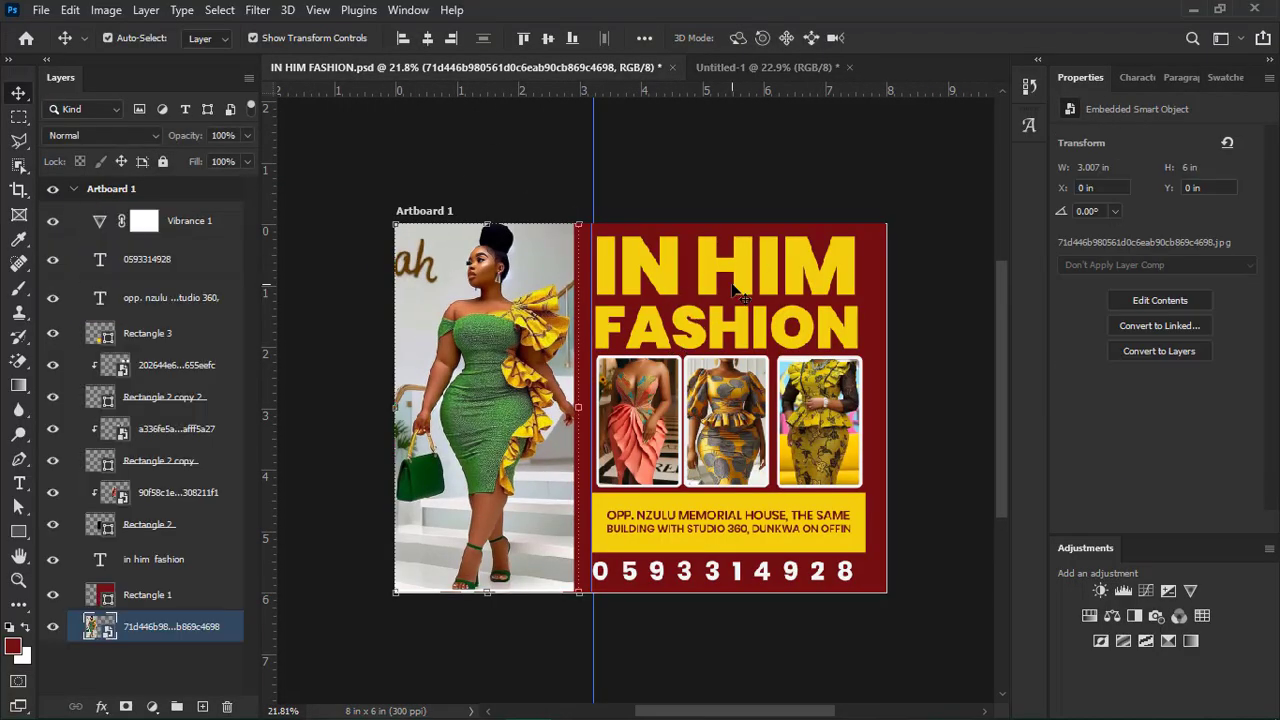
pyautogui.click(774, 64)
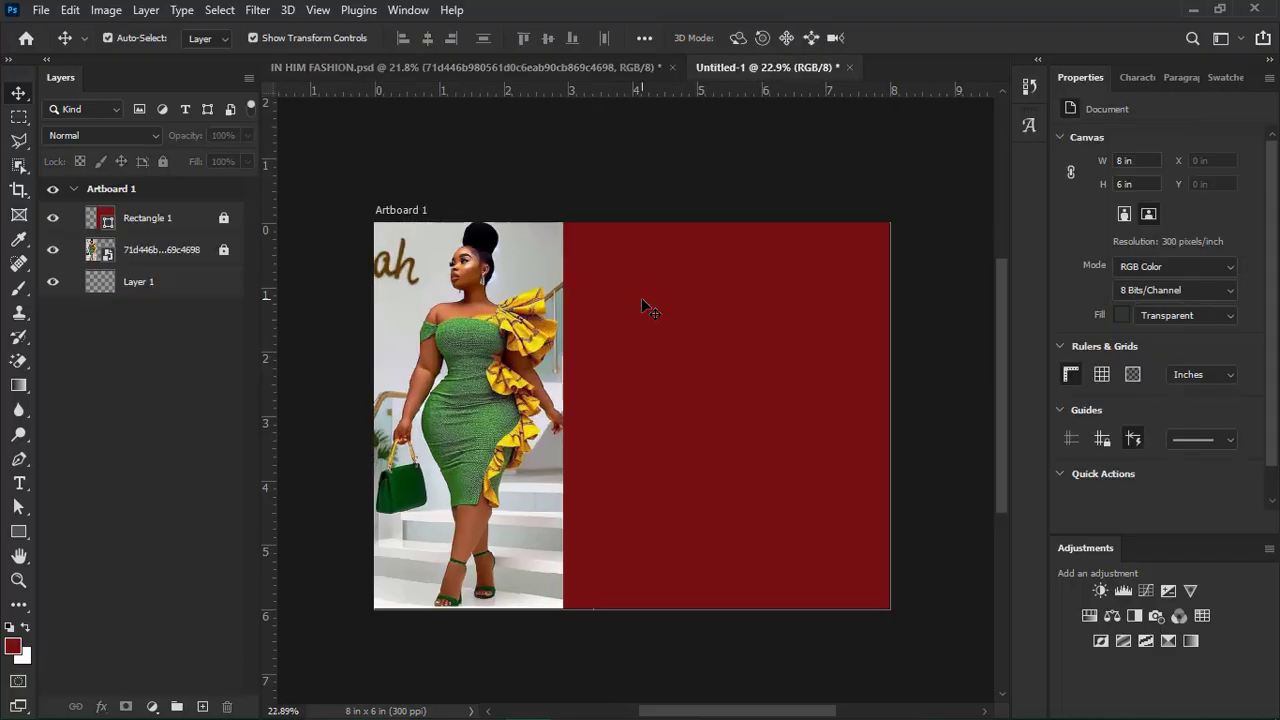
pyautogui.scroll(3, 645, 305)
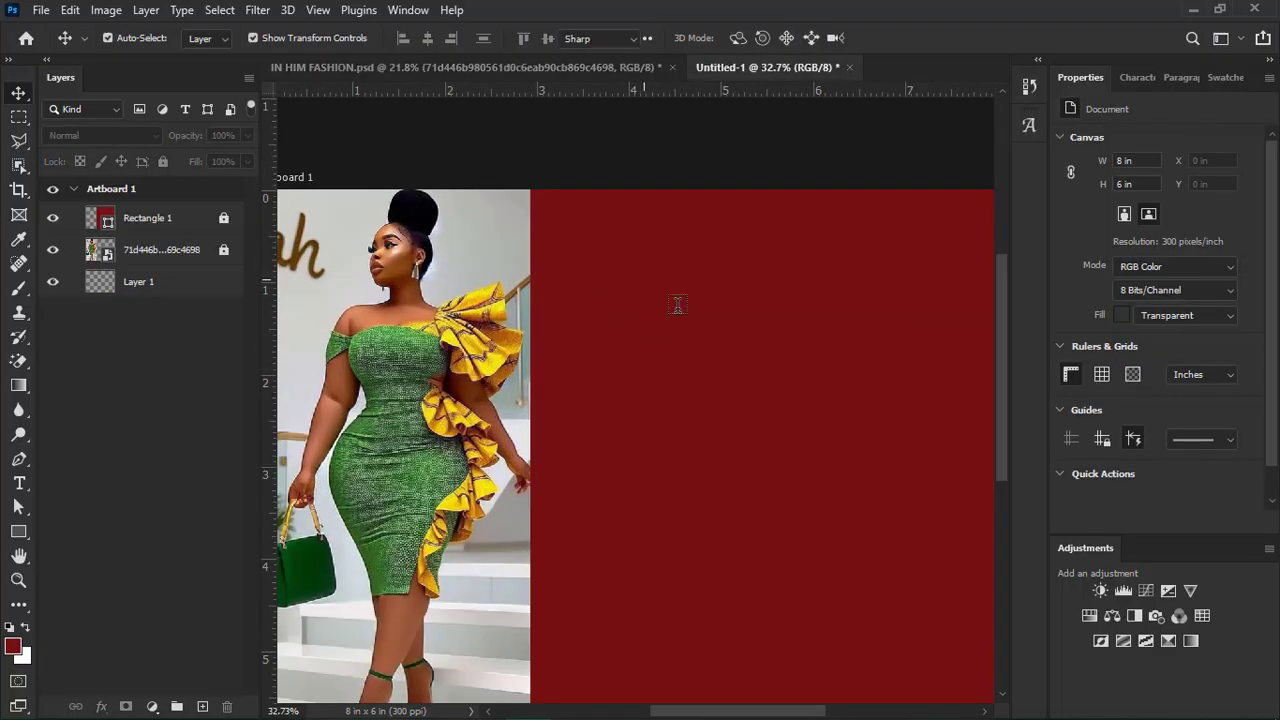
pyautogui.press('t')
pyautogui.click(706, 343)
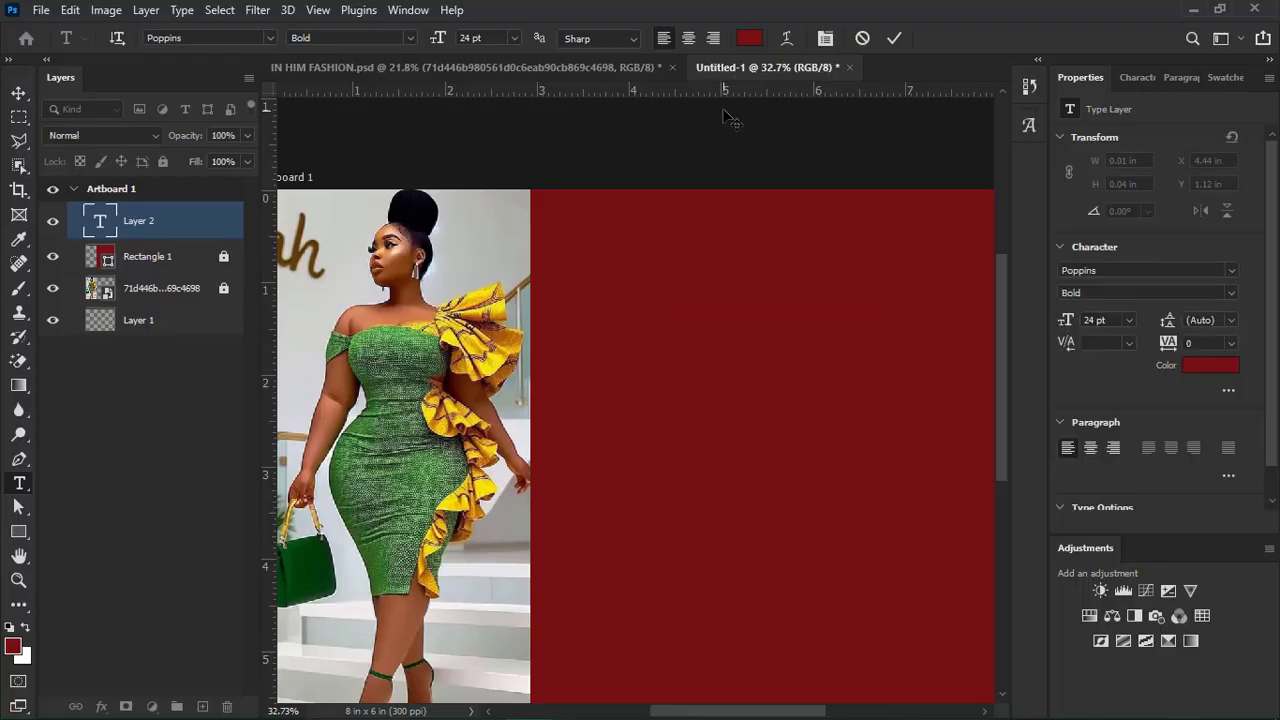
pyautogui.click(749, 38)
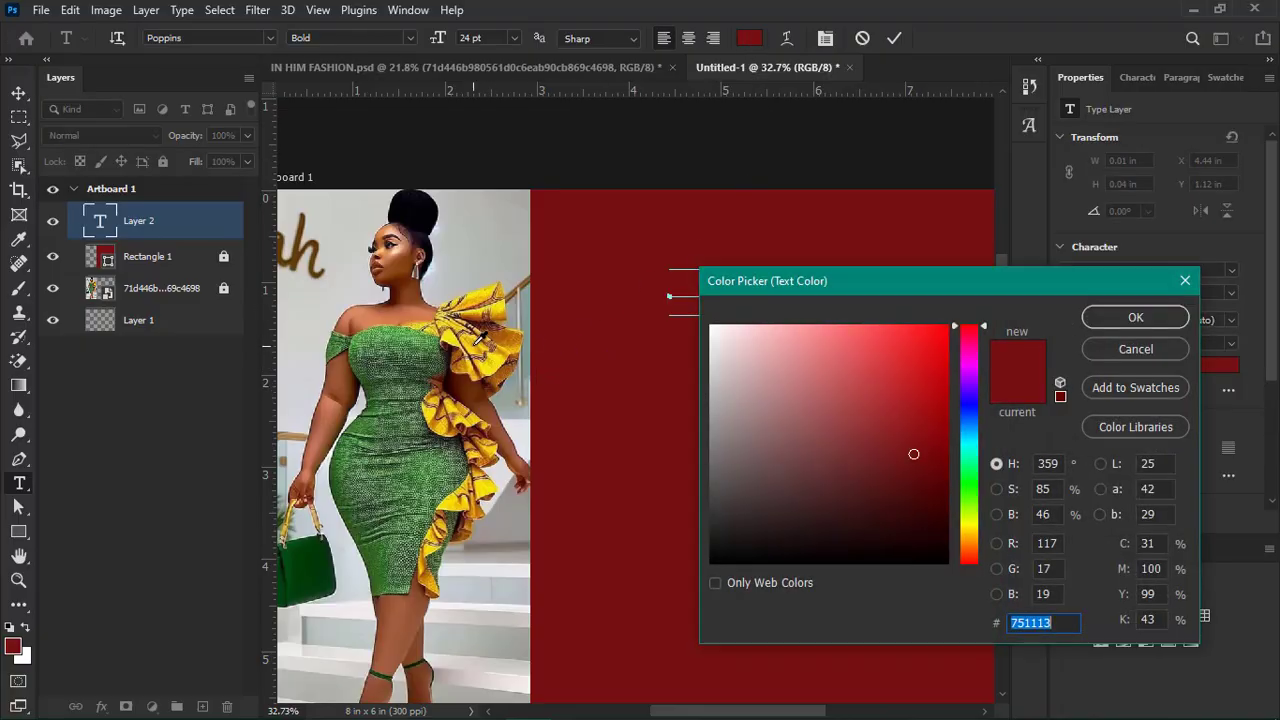
pyautogui.click(484, 331)
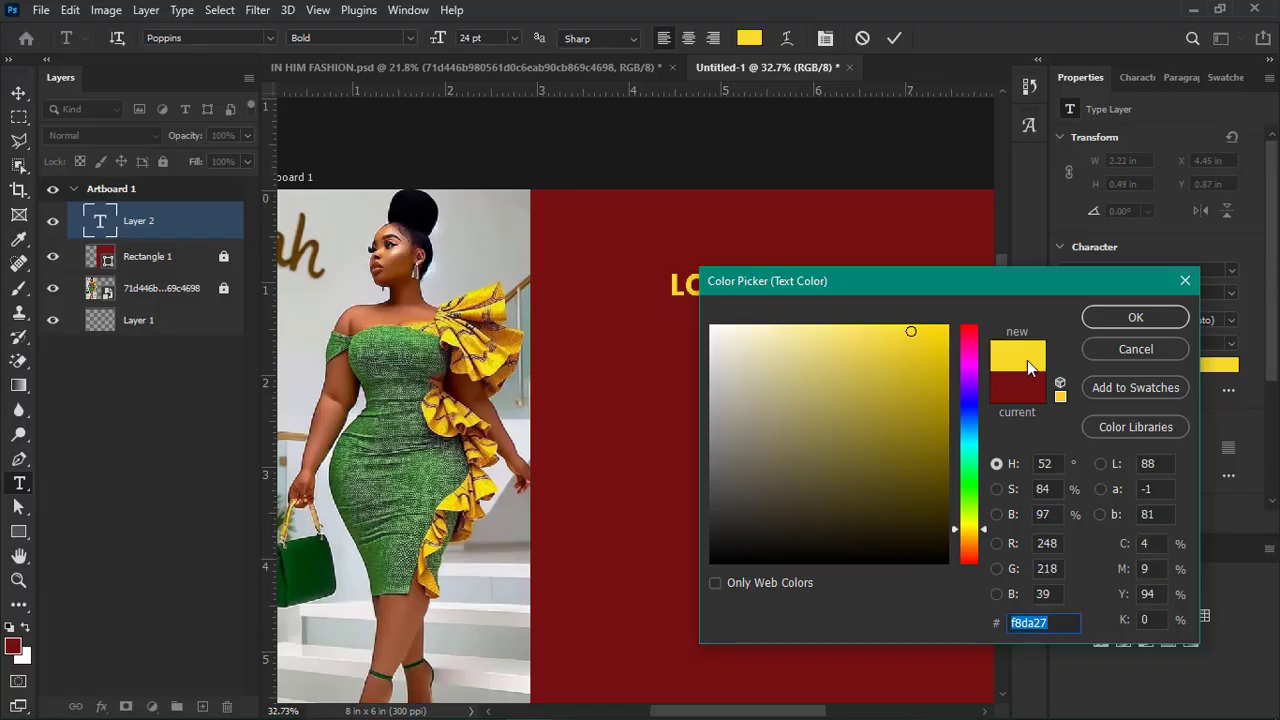
pyautogui.click(1099, 322)
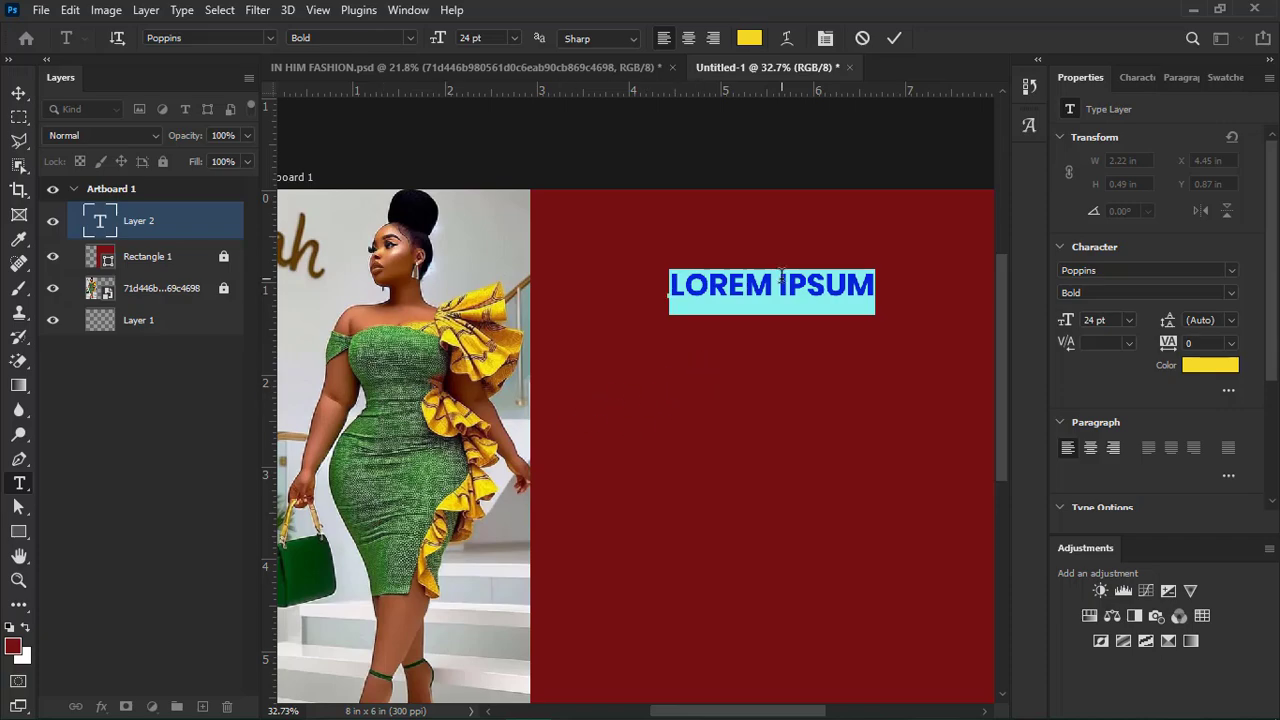
# Enter the headline IN HIM FASHION, placing FASHION on a second line without a leading space.
pyautogui.write('IN')
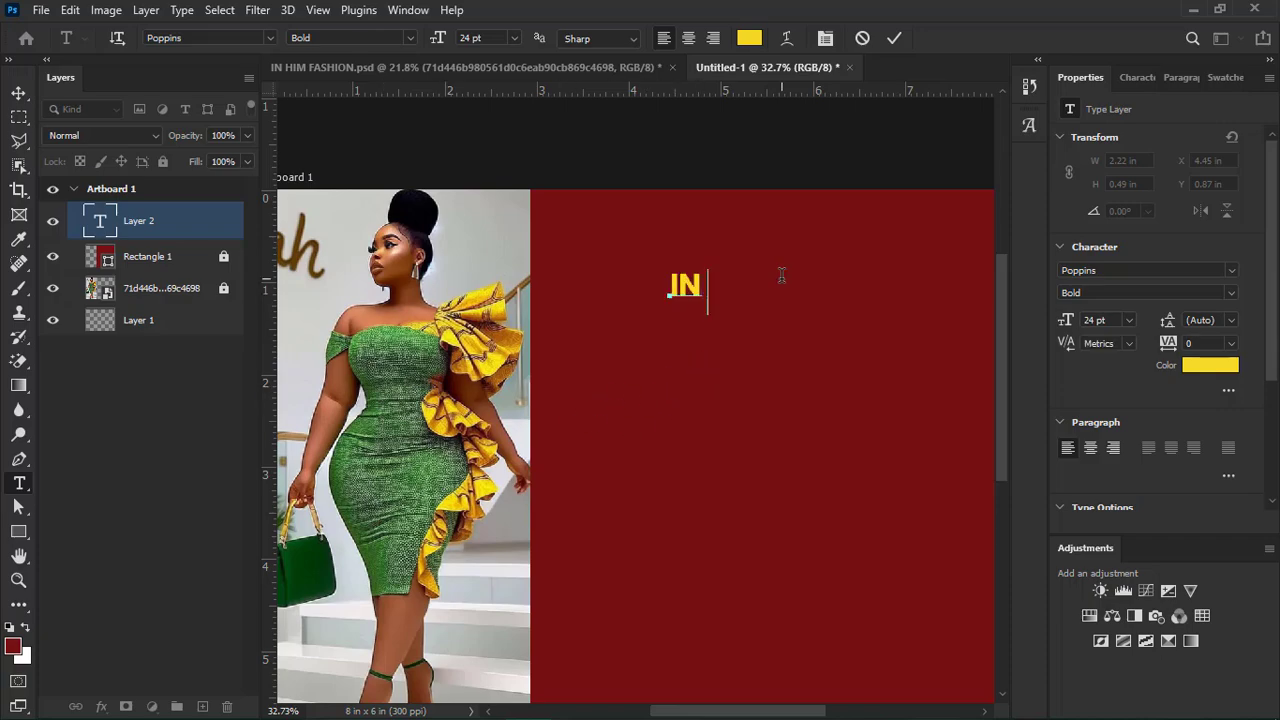
pyautogui.write(' HIM')
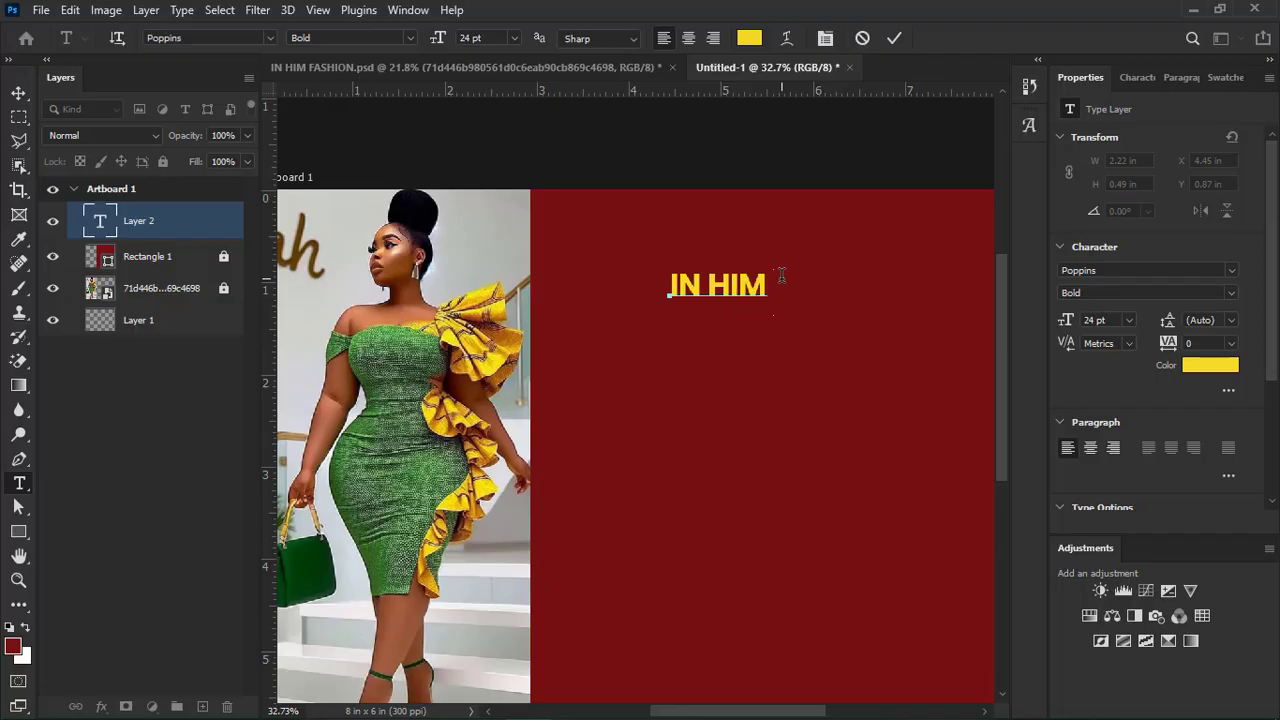
pyautogui.write(' FASHION')
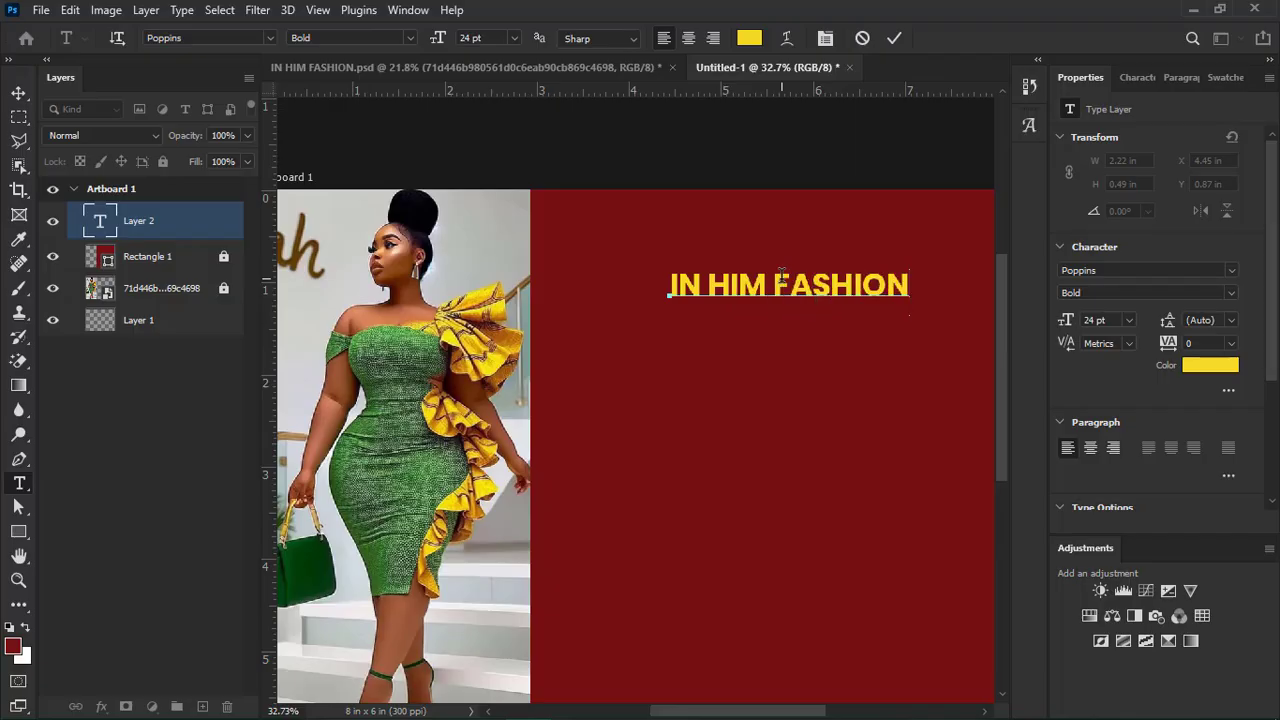
pyautogui.scroll(-3, 782, 273)
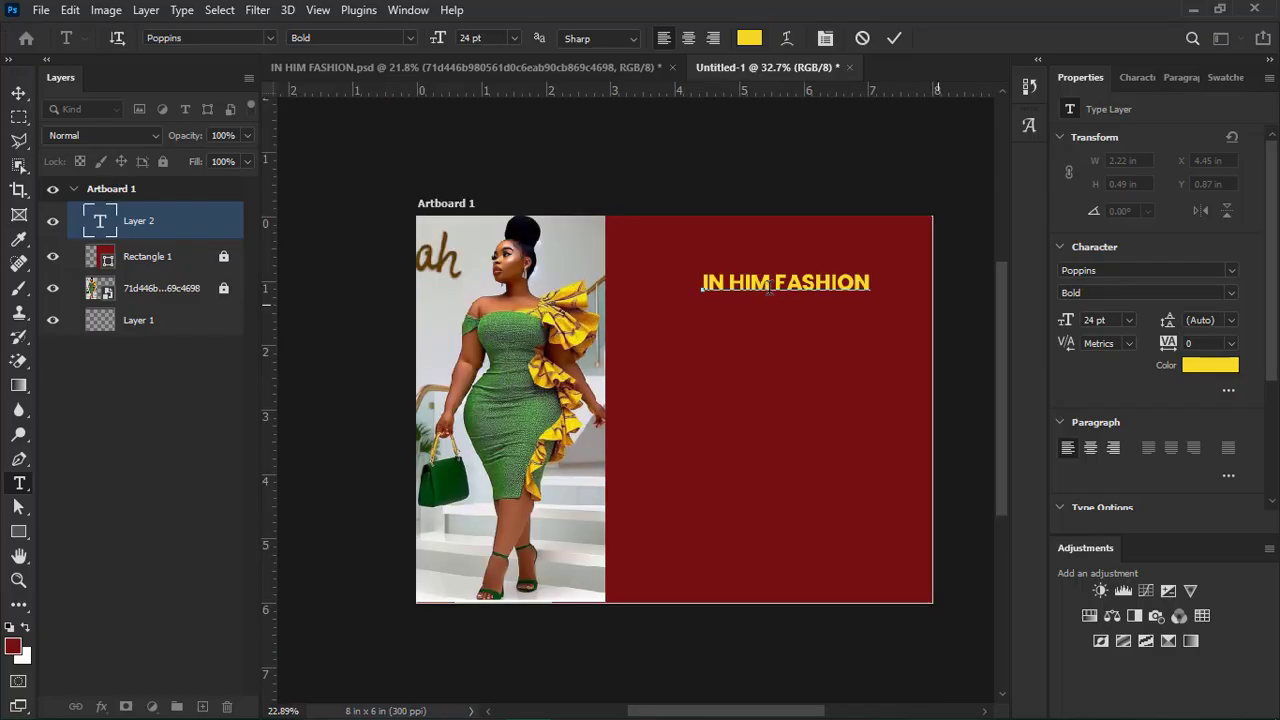
pyautogui.click(771, 286)
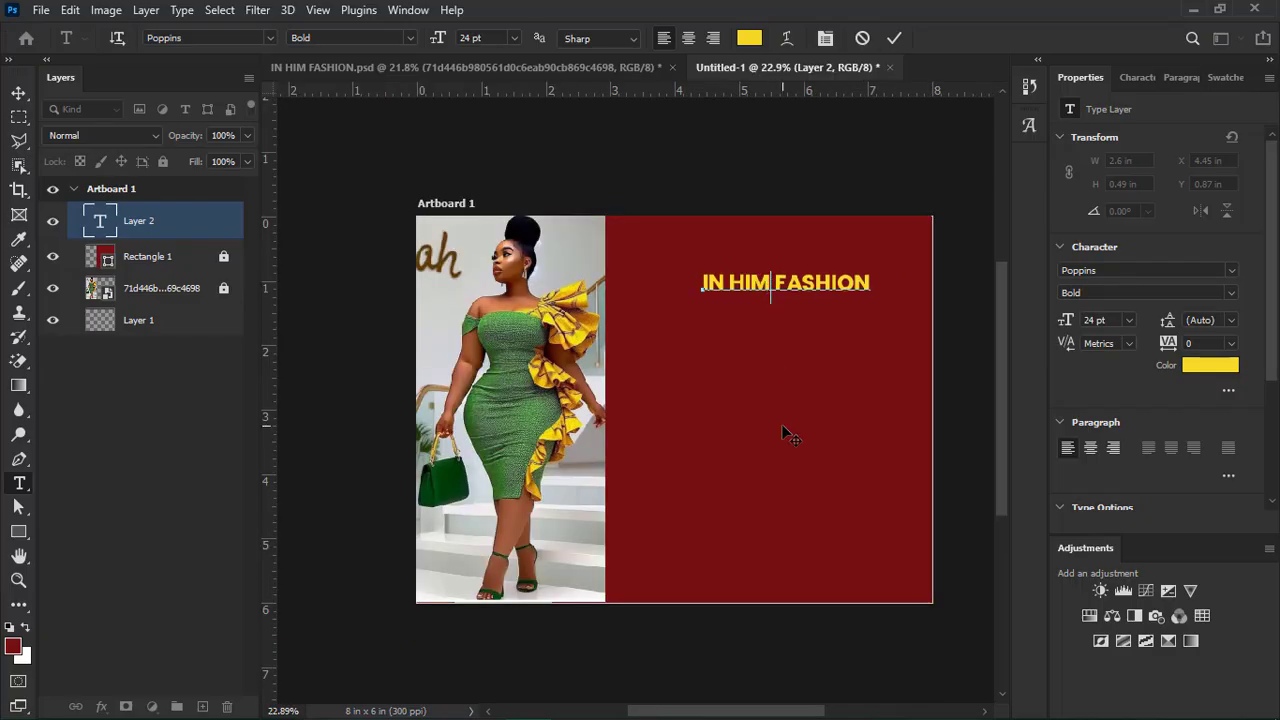
pyautogui.scroll(2, 786, 432)
pyautogui.press('Return')
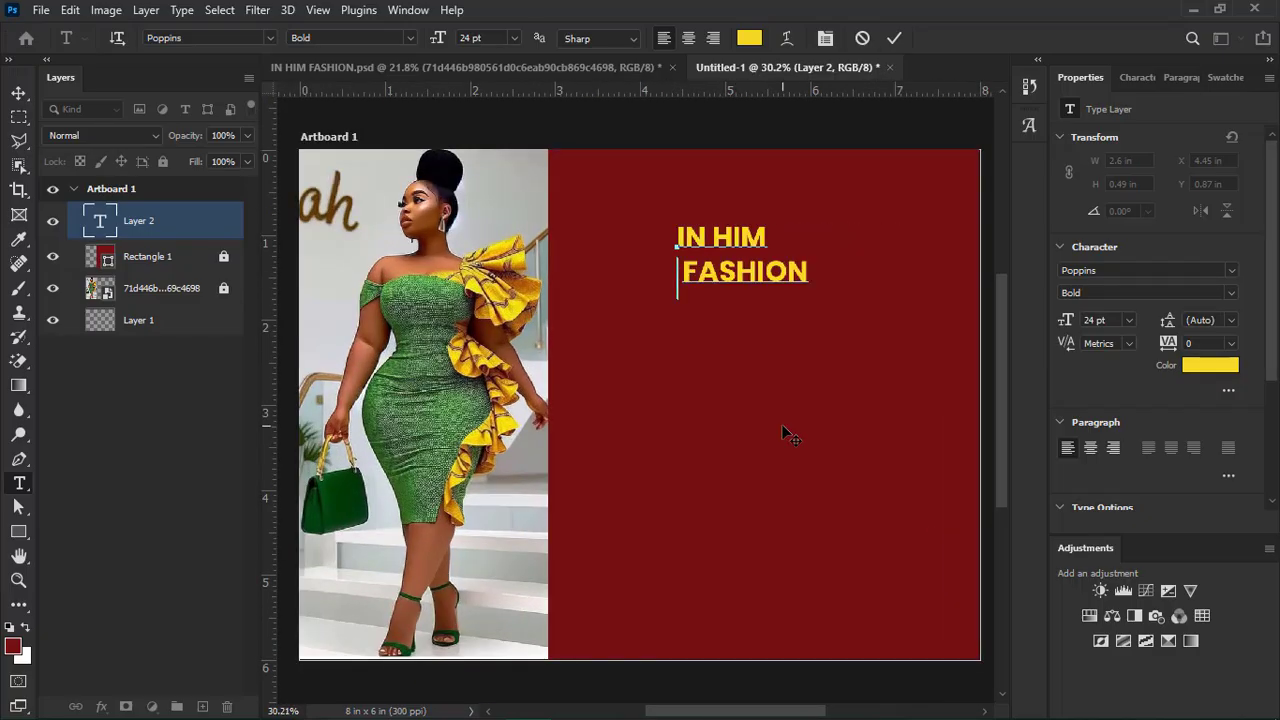
pyautogui.moveTo(687, 272); pyautogui.dragTo(677, 272)
pyautogui.press('BackSpace')
# Set the font size of the headline's IN HIM line to 34 pt, keeping Poppins Bold, and commit the text.
pyautogui.scroll(1, 665, 265)
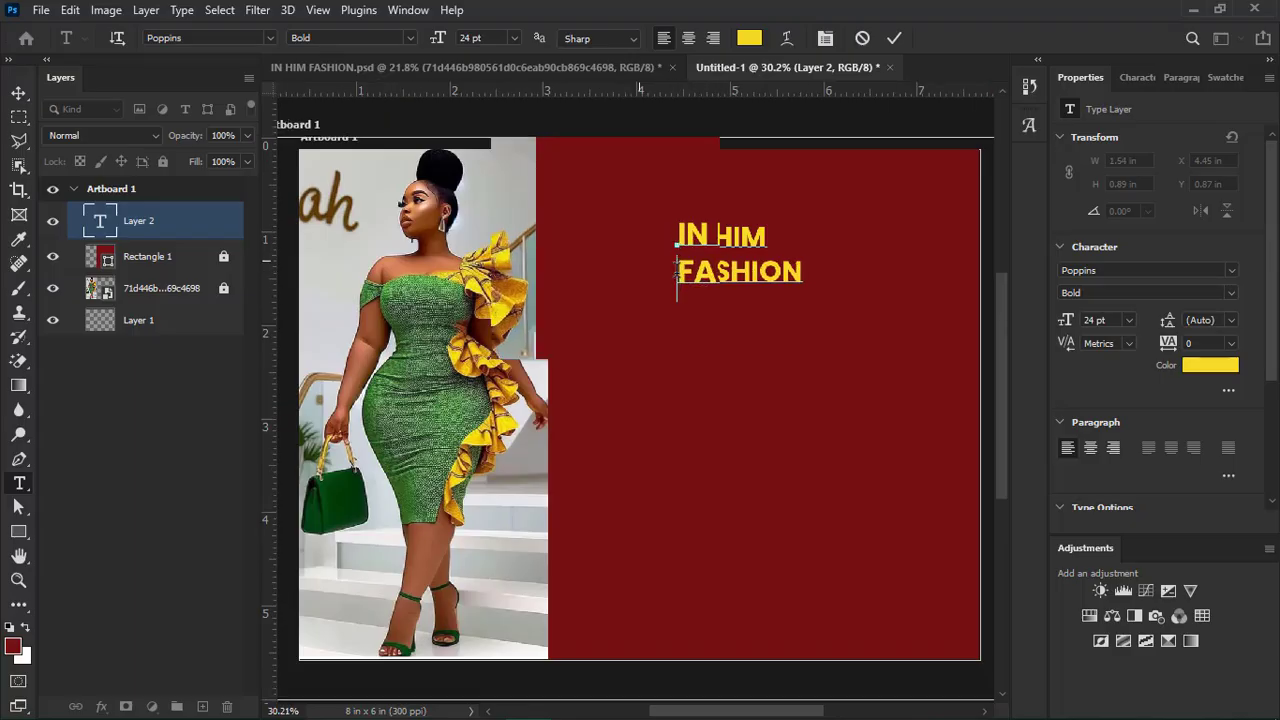
pyautogui.moveTo(675, 230); pyautogui.dragTo(795, 235)
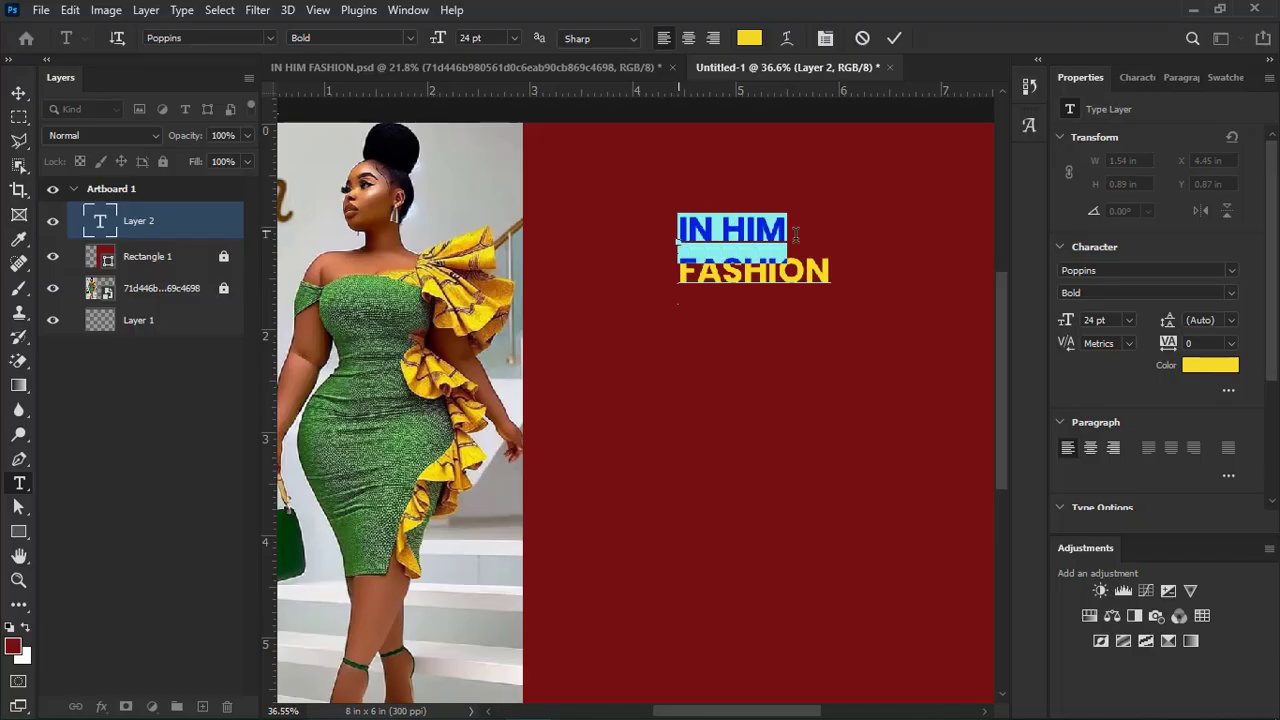
pyautogui.click(1125, 81)
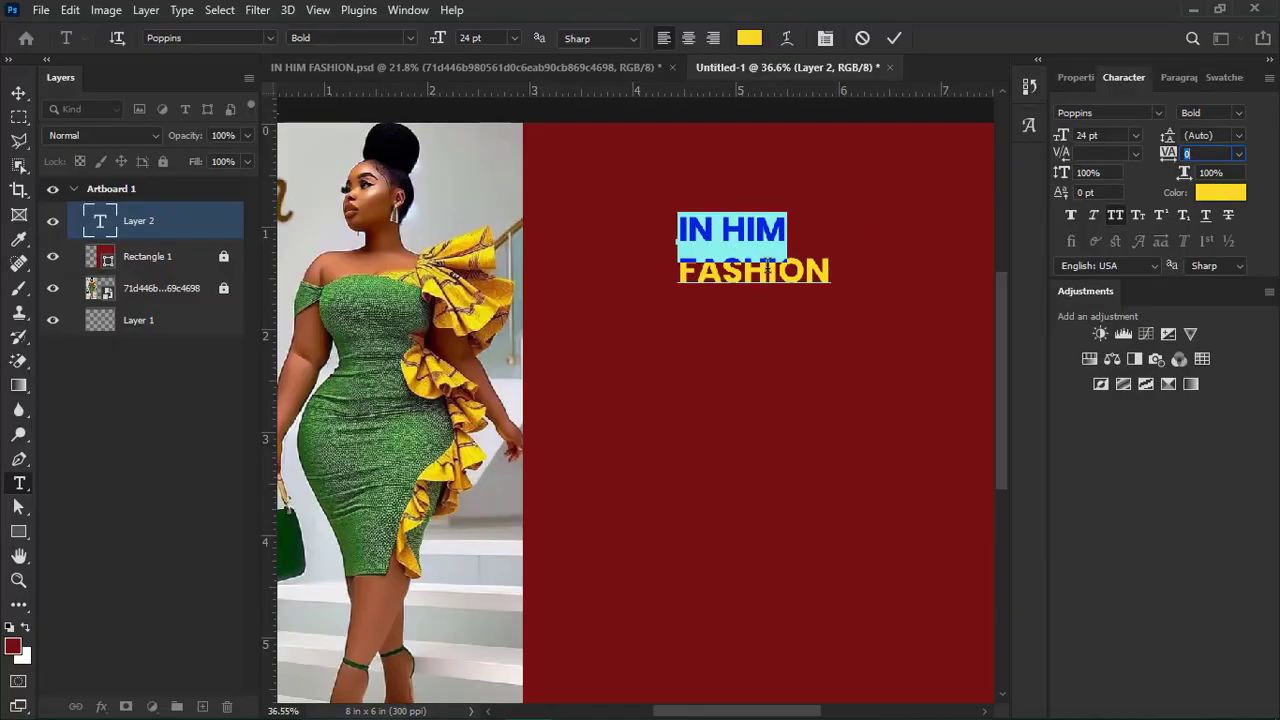
pyautogui.click(1238, 114)
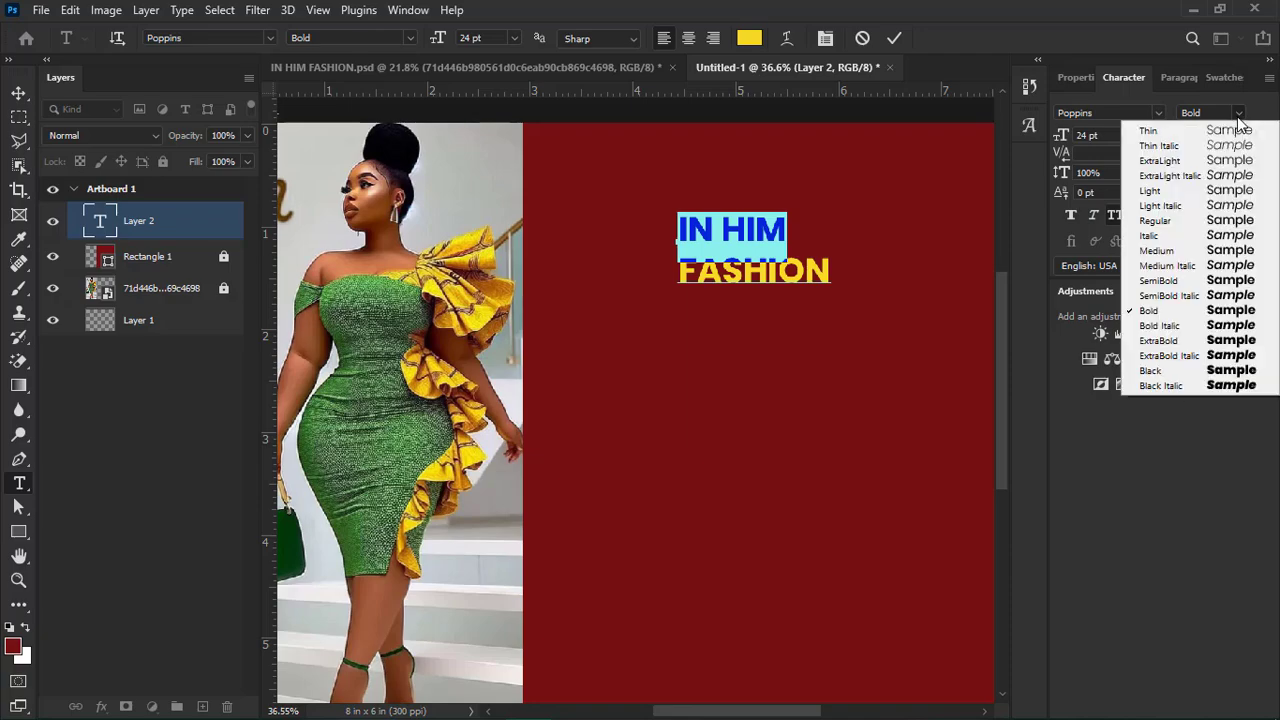
pyautogui.click(1238, 114)
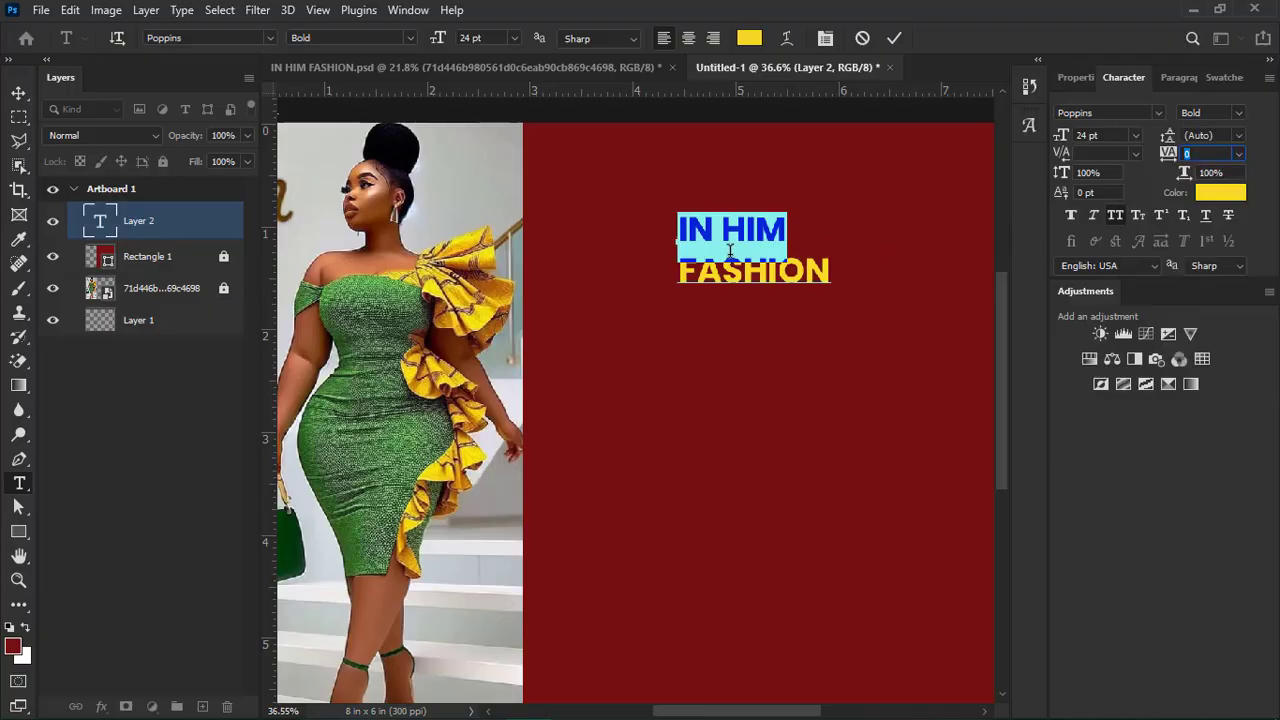
pyautogui.click(1104, 136)
pyautogui.press('Up')
pyautogui.press('Up')
pyautogui.press('Up')
pyautogui.press('Up')
pyautogui.press('Up')
pyautogui.press('Up')
pyautogui.press('Up')
pyautogui.press('Up')
pyautogui.press('Up')
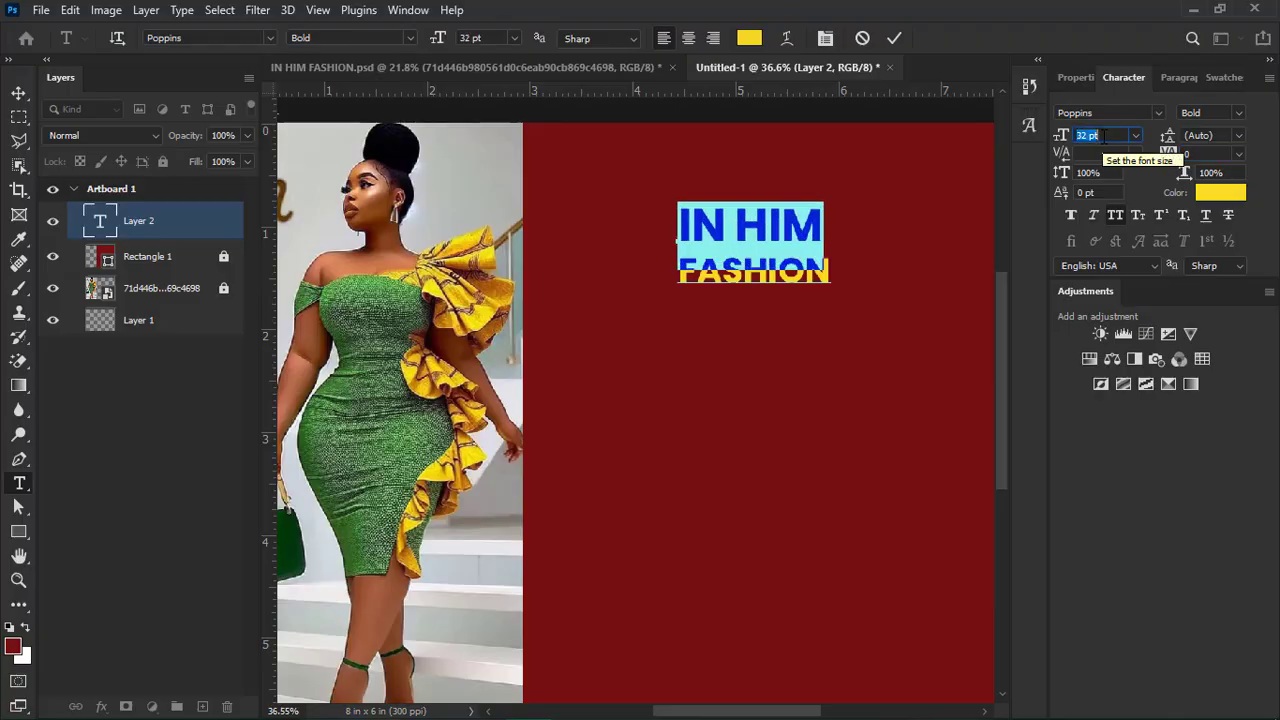
pyautogui.click(722, 284)
pyautogui.scroll(-3, 722, 275)
pyautogui.scroll(-2, 745, 270)
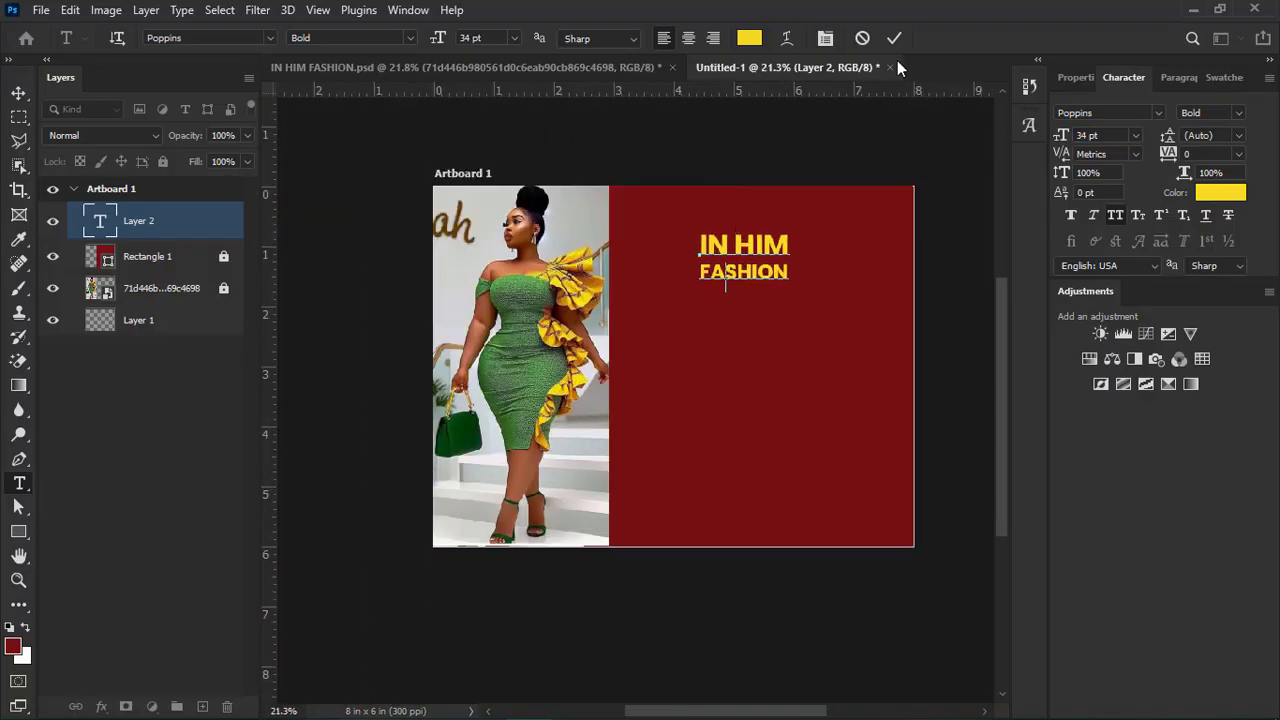
pyautogui.hotkey('ctrl', 'Return')
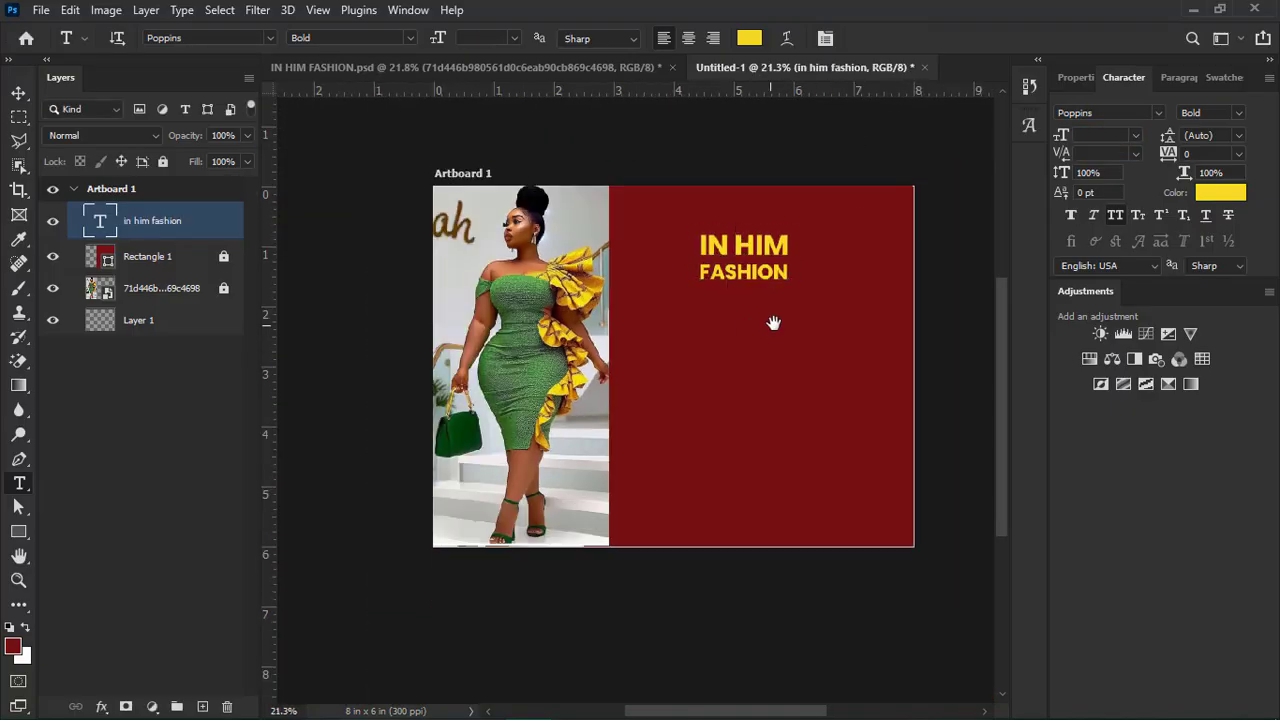
# Scale the whole headline to about 227% so it spans most of the red panel's upper width.
pyautogui.moveTo(771, 323); pyautogui.dragTo(694, 351)
pyautogui.press('v')
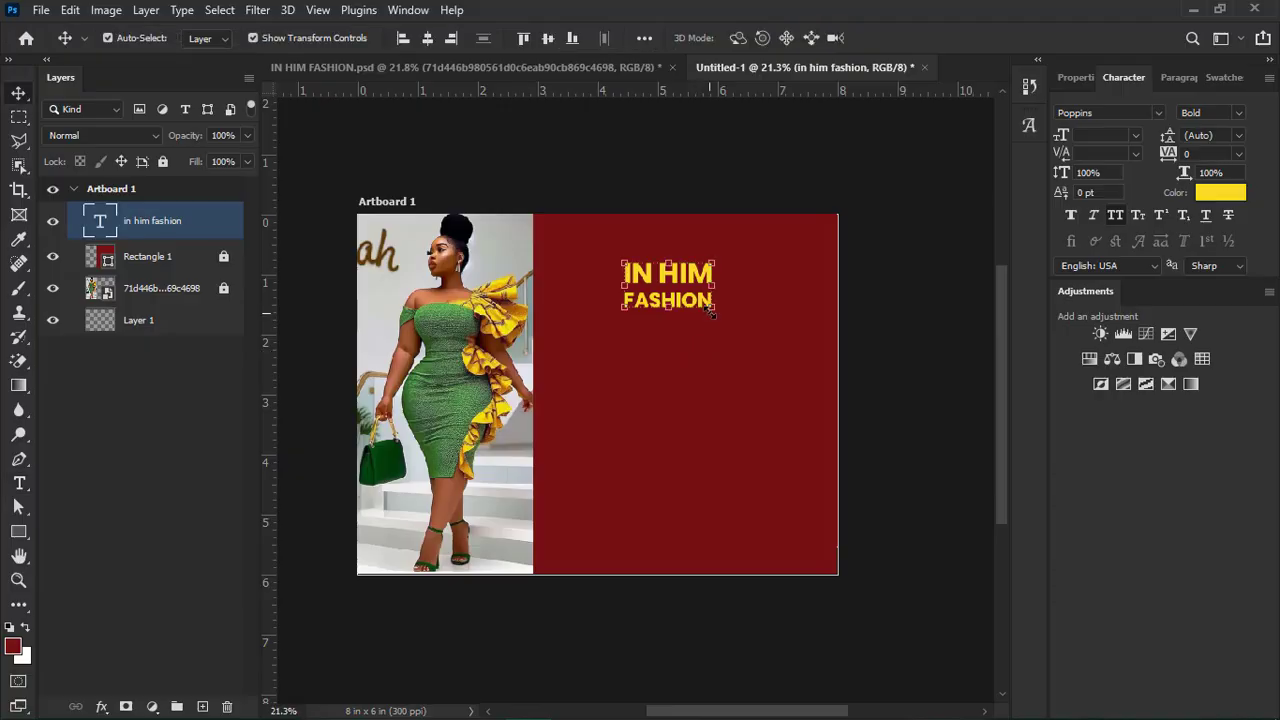
pyautogui.scroll(1, 710, 312)
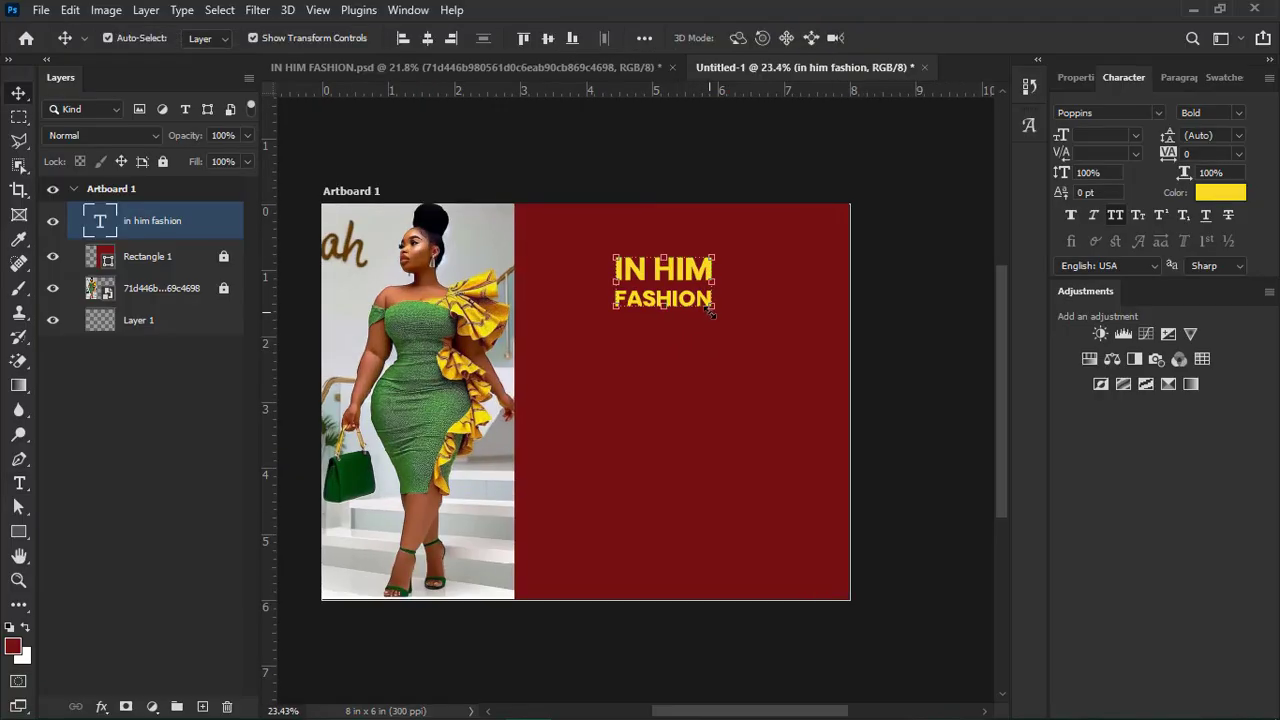
pyautogui.click(710, 312)
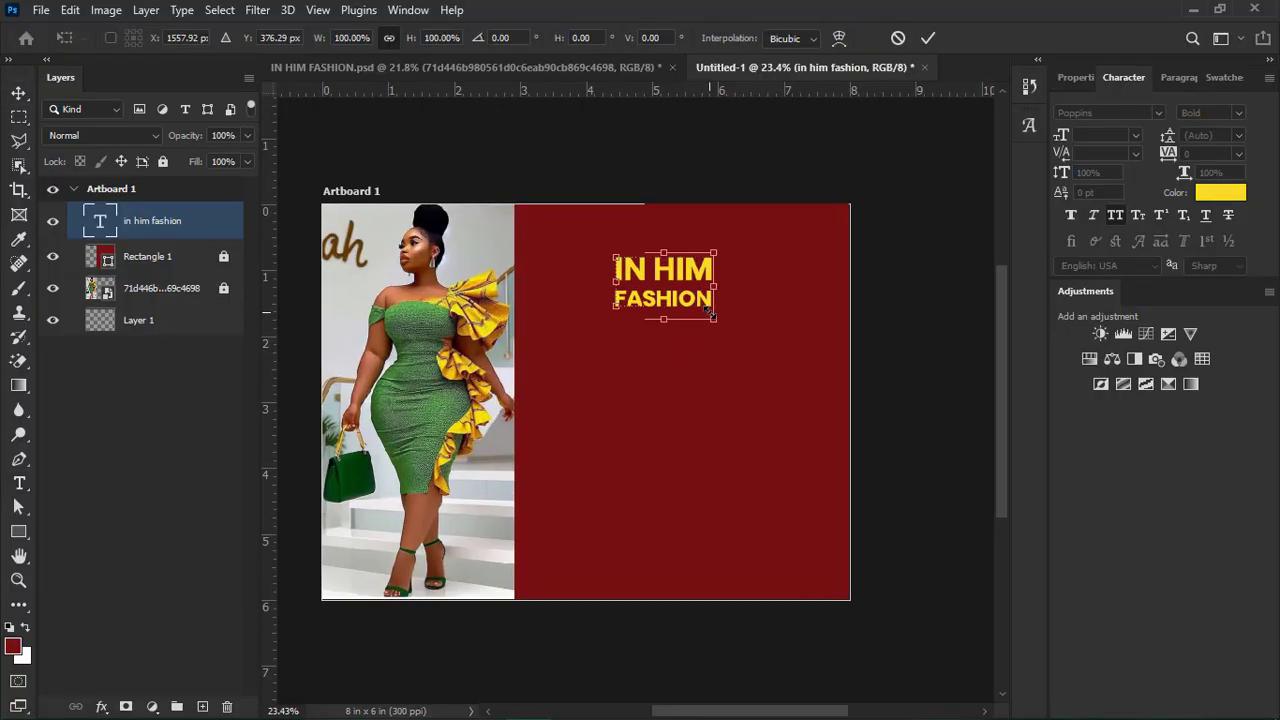
pyautogui.moveTo(727, 328); pyautogui.dragTo(797, 376)
pyautogui.moveTo(607, 251); pyautogui.dragTo(566, 227)
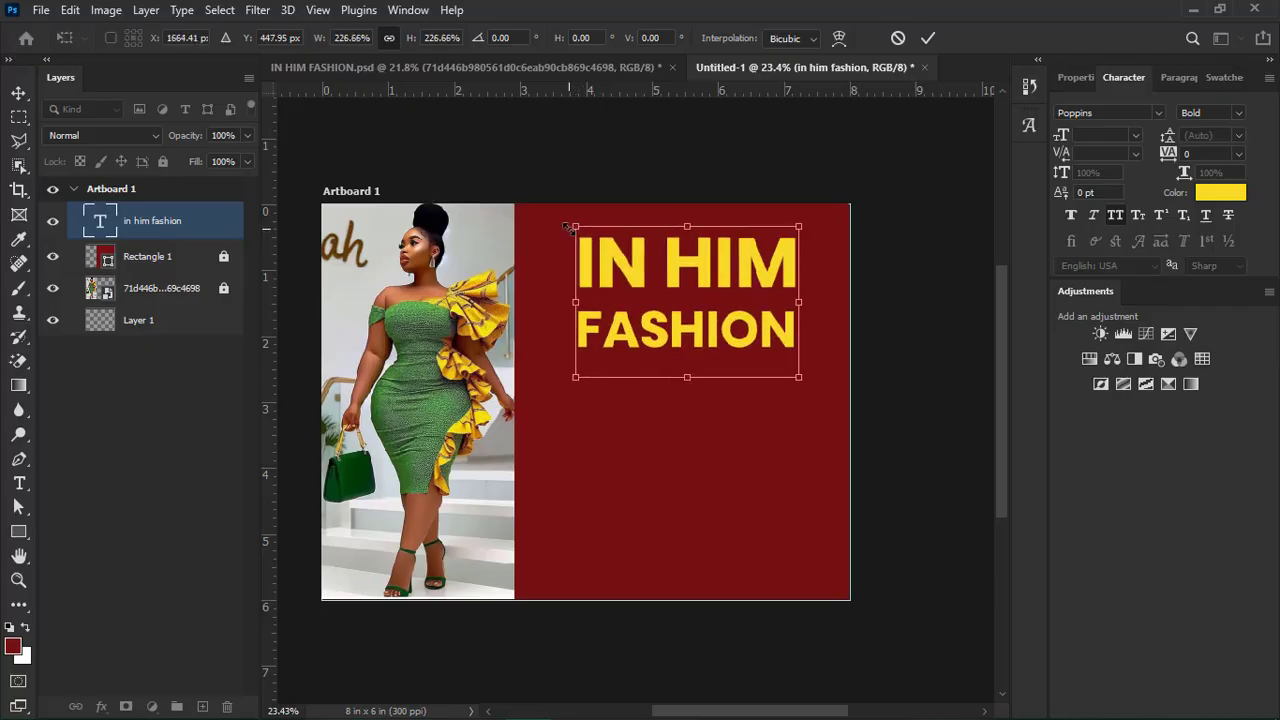
pyautogui.press('Return')
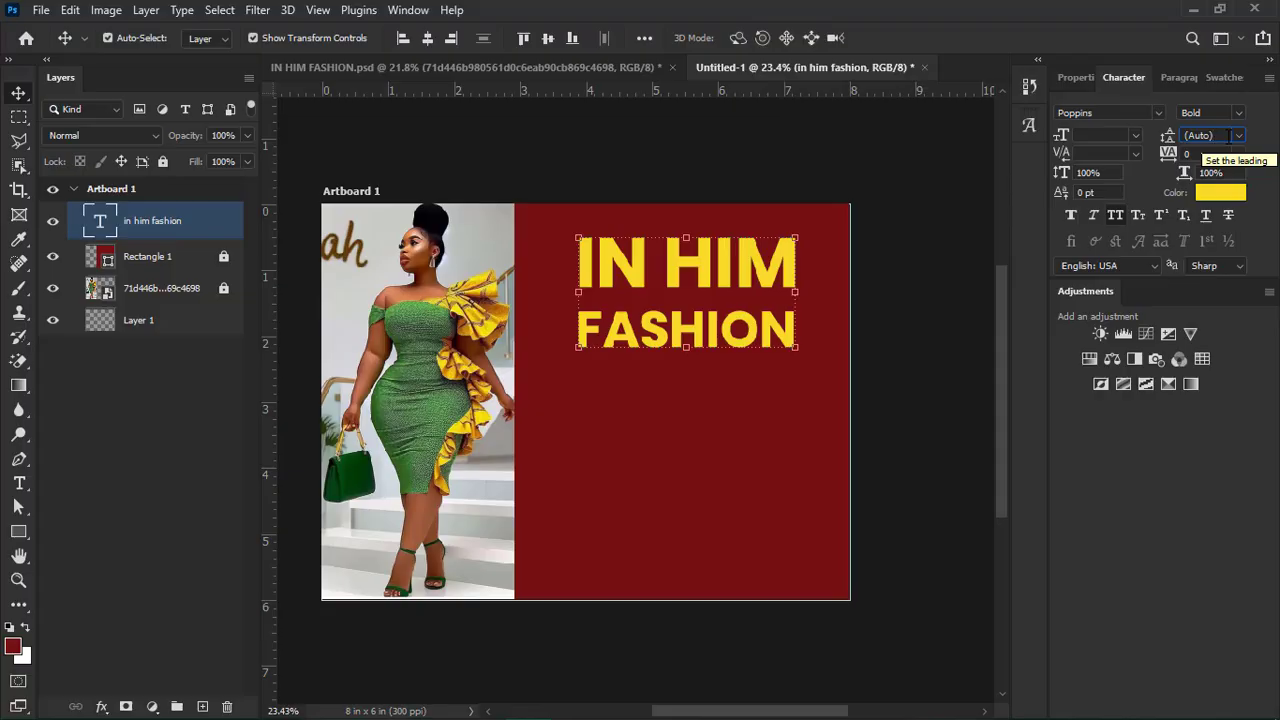
# Tighten the spacing between the two headline lines by setting the leading to 48 pt.
pyautogui.click(1229, 135)
pyautogui.scroll(6, 1226, 136)
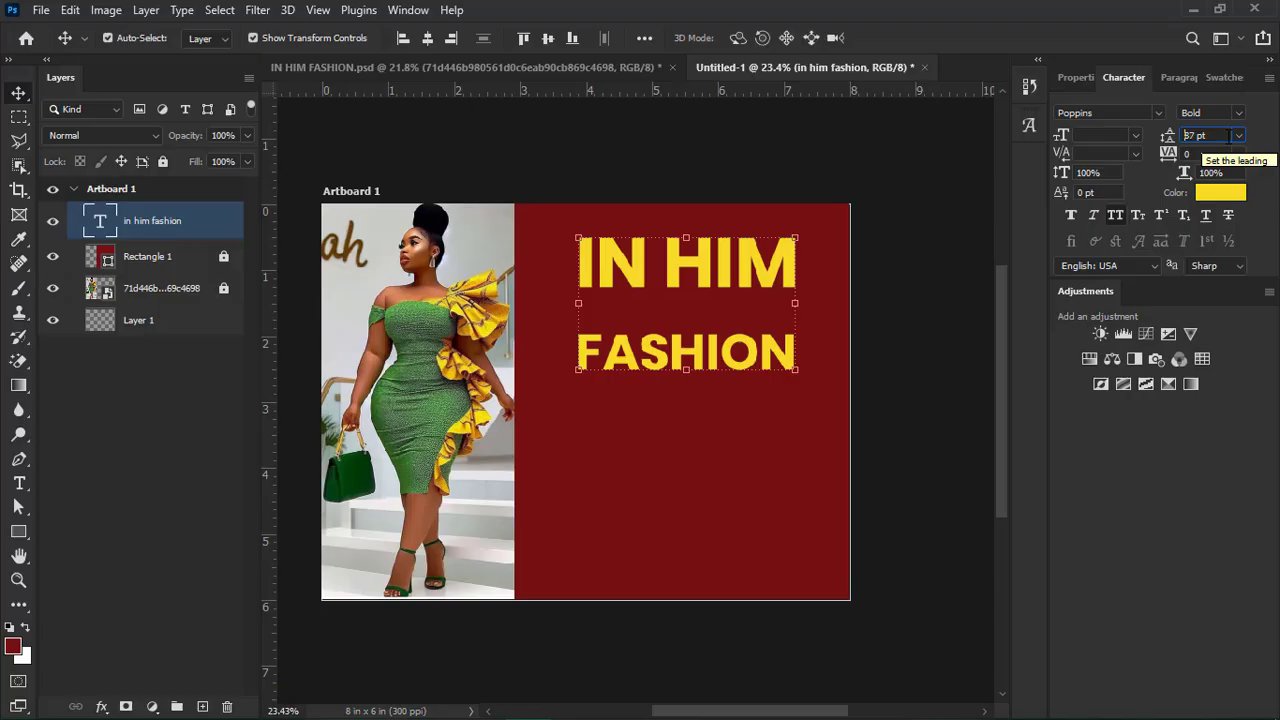
pyautogui.scroll(-1, 1229, 136)
pyautogui.scroll(-1, 1256, 137)
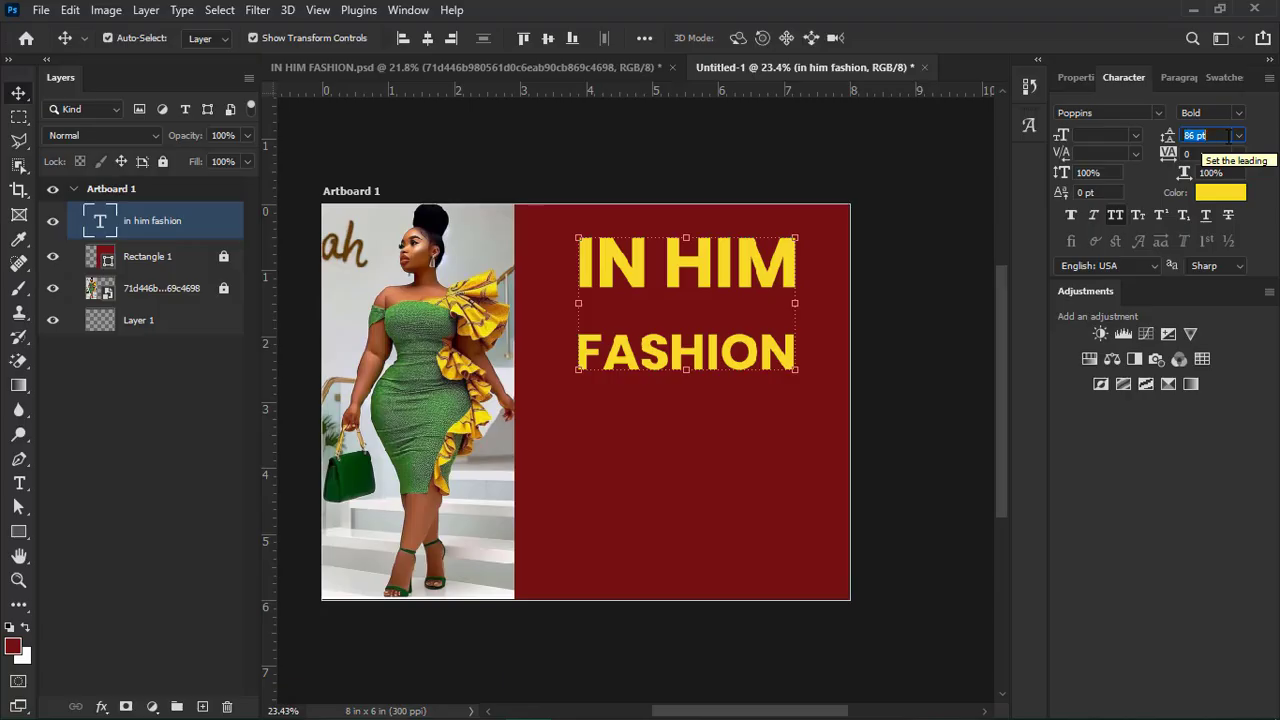
pyautogui.scroll(-4, 1231, 136)
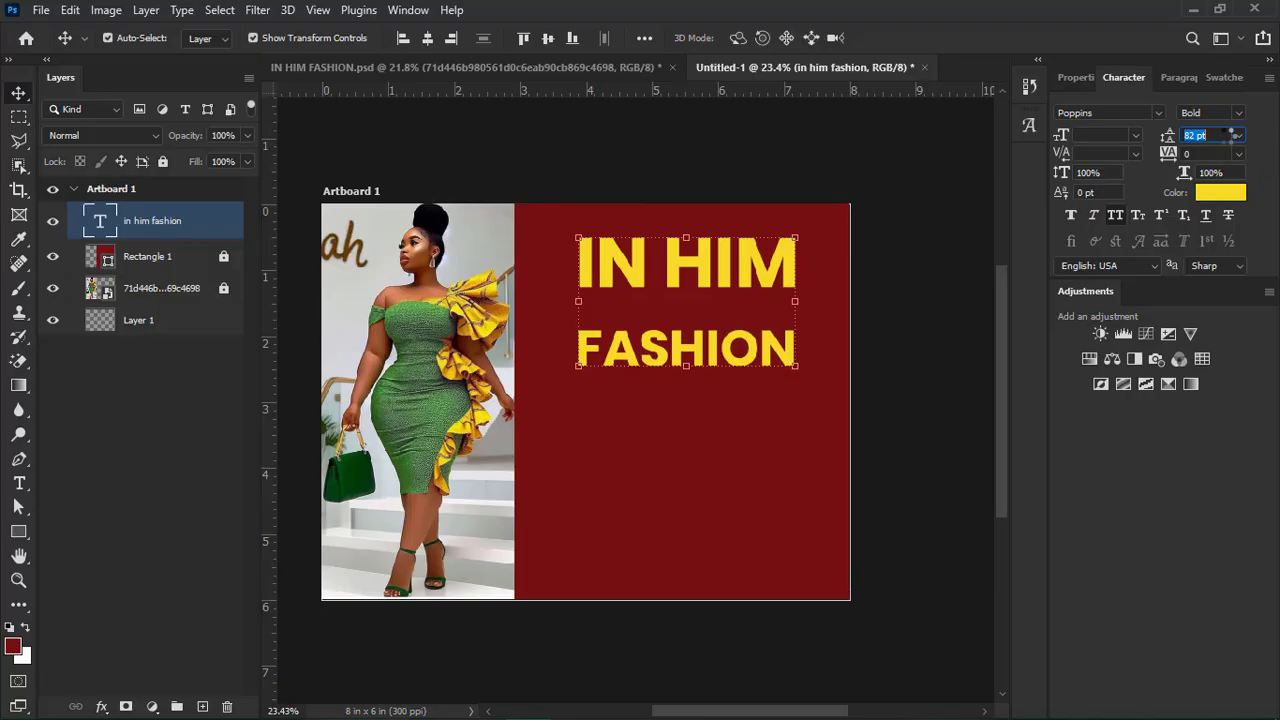
pyautogui.scroll(-4, 1230, 137)
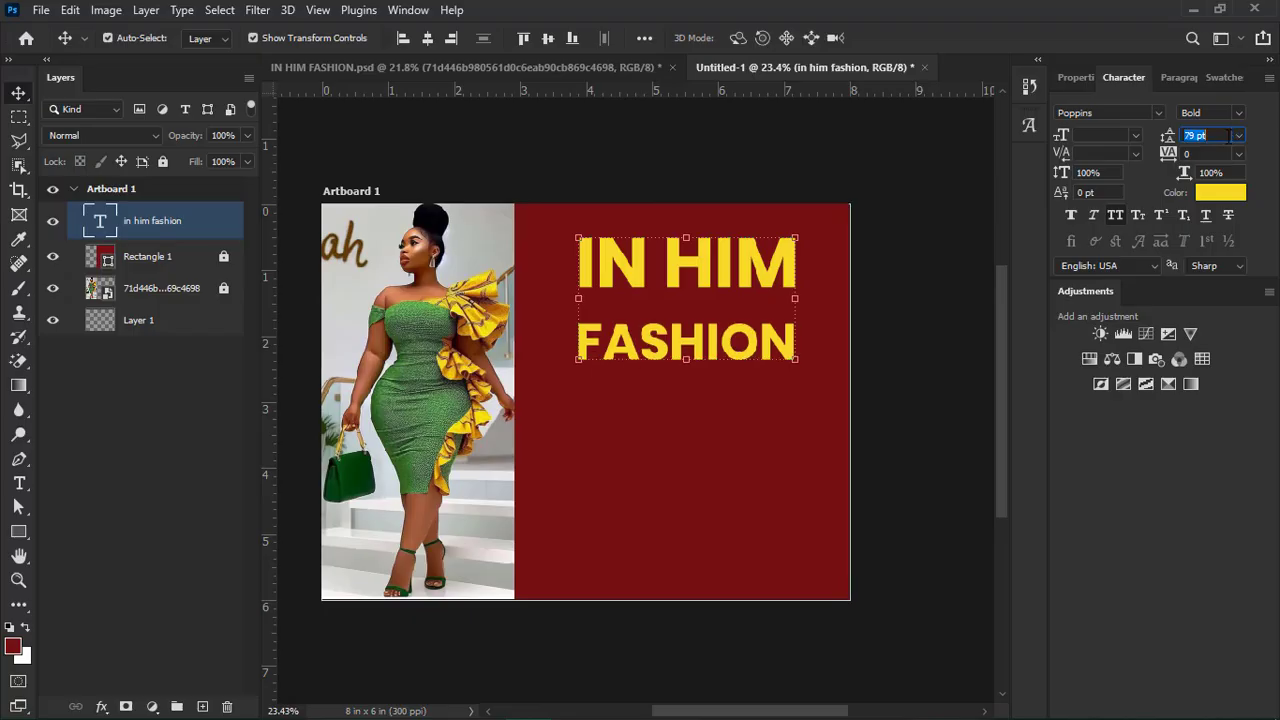
pyautogui.scroll(-1, 1227, 138)
pyautogui.scroll(-2, 1224, 139)
pyautogui.scroll(-2, 1231, 133)
pyautogui.scroll(-2, 1231, 134)
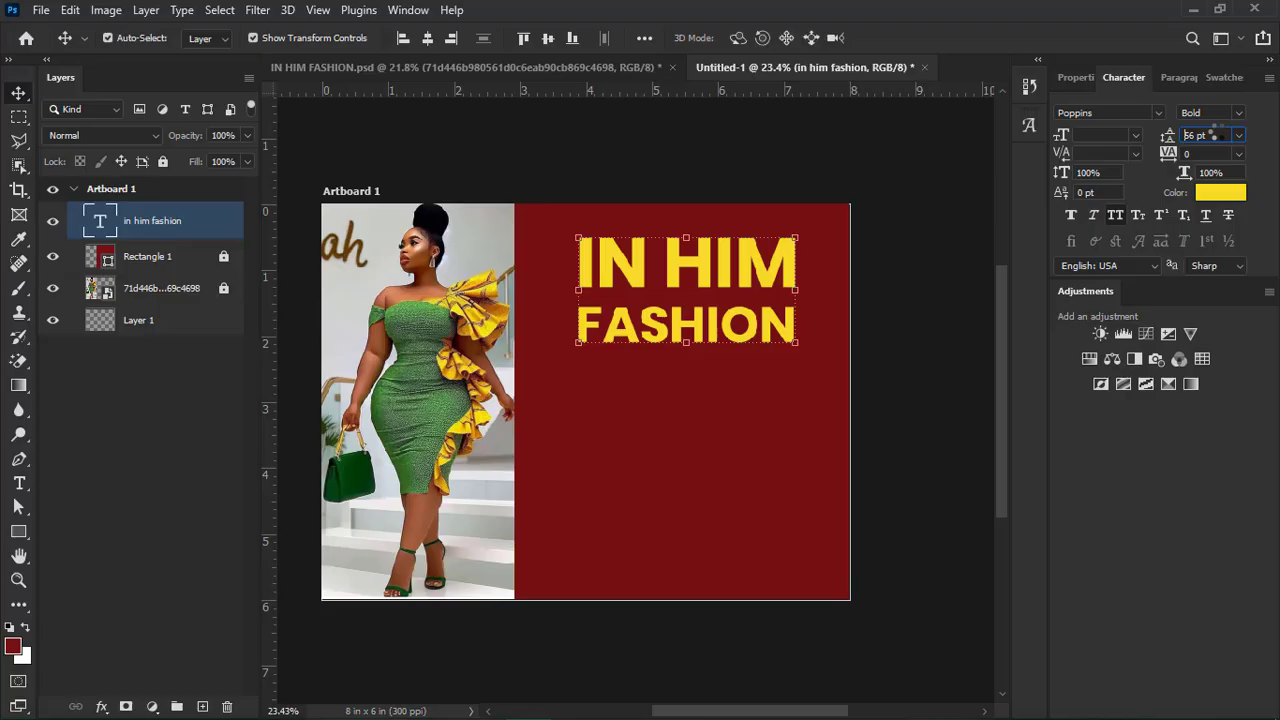
pyautogui.scroll(-1, 1213, 134)
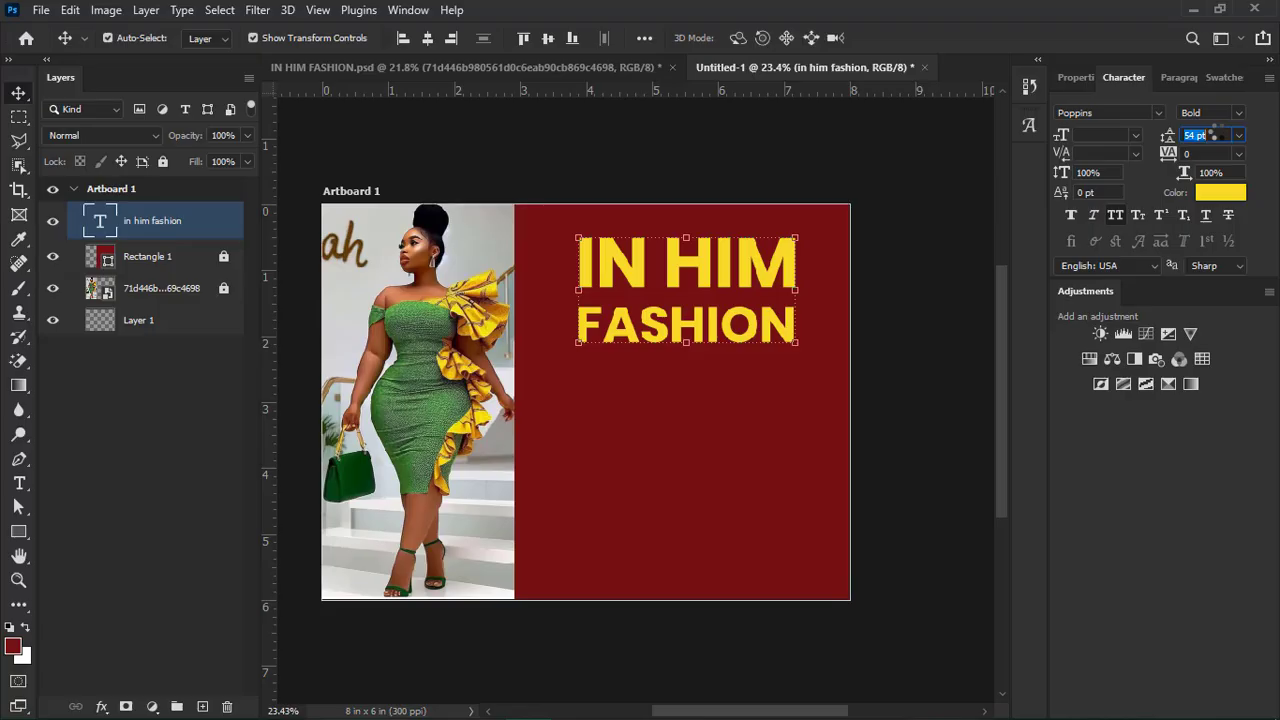
pyautogui.scroll(-5, 1213, 134)
pyautogui.scroll(-1, 1217, 133)
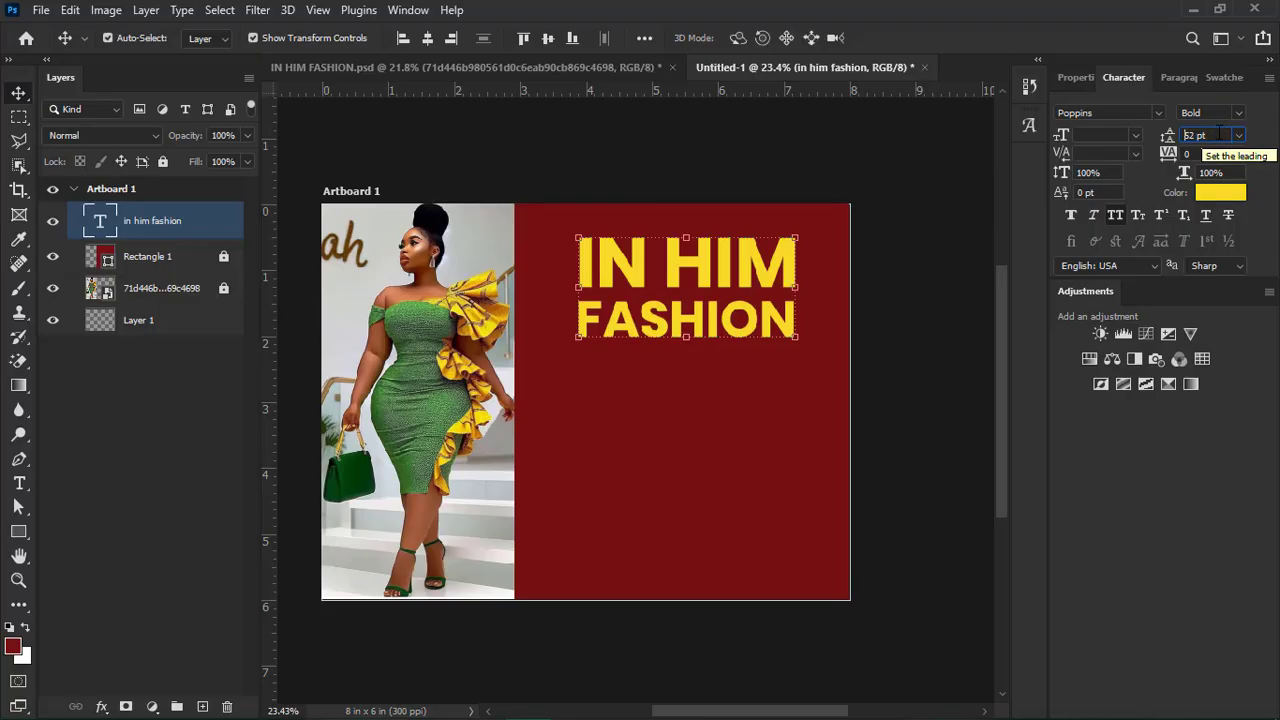
pyautogui.scroll(-1, 1219, 133)
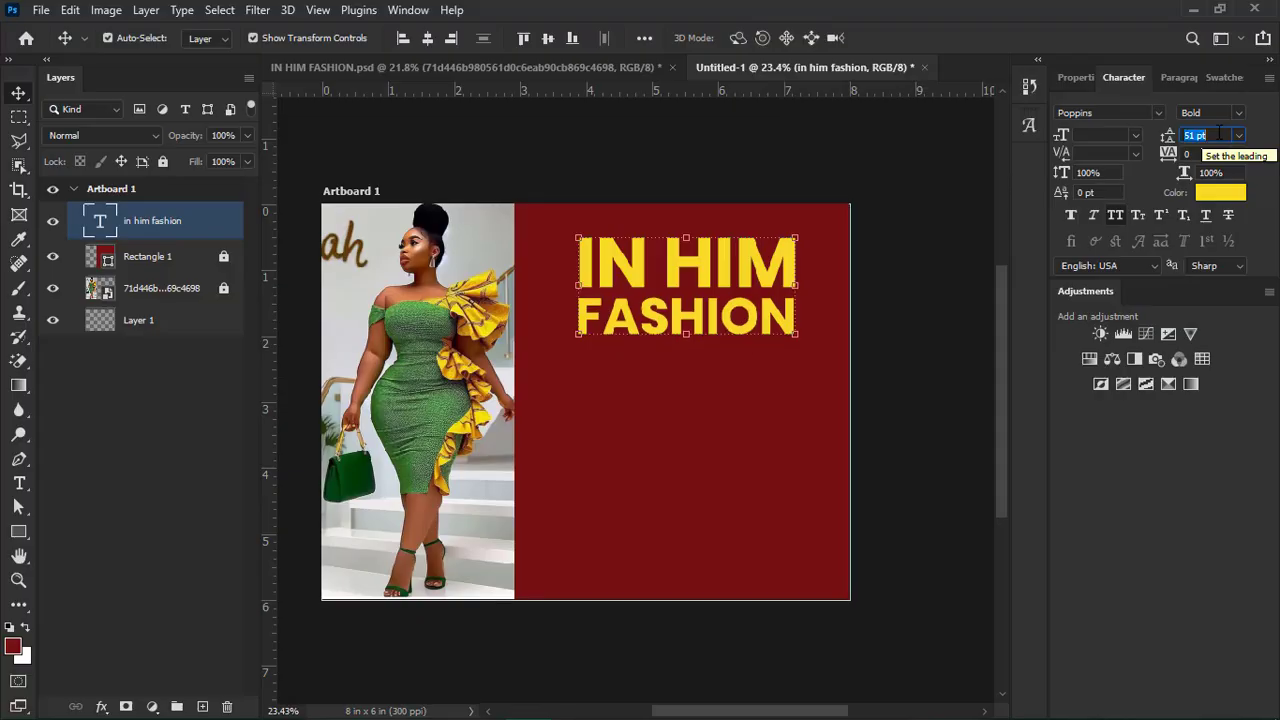
pyautogui.scroll(-2, 1219, 133)
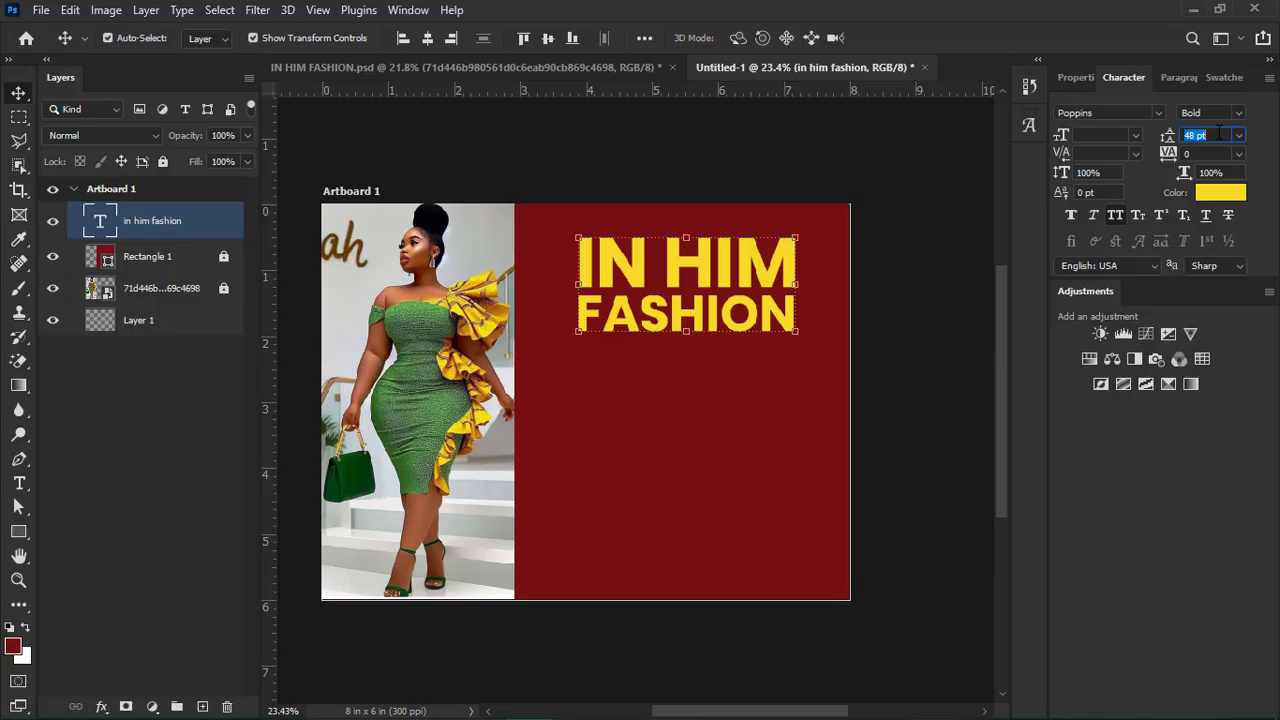
# Enlarge the IN HIM FASHION headline to about 118.5% so it spans most of the red panel's width, and commit the scaling.
pyautogui.click(958, 280)
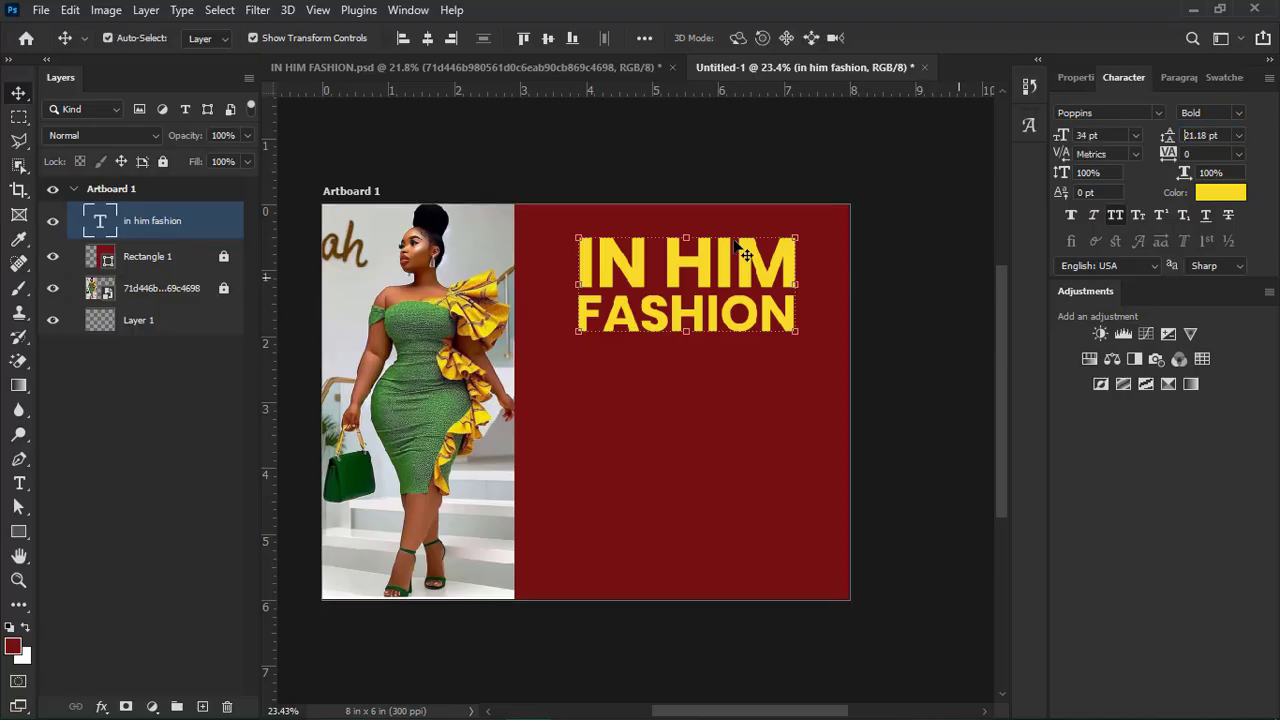
pyautogui.click(600, 271)
pyautogui.scroll(2, 600, 271)
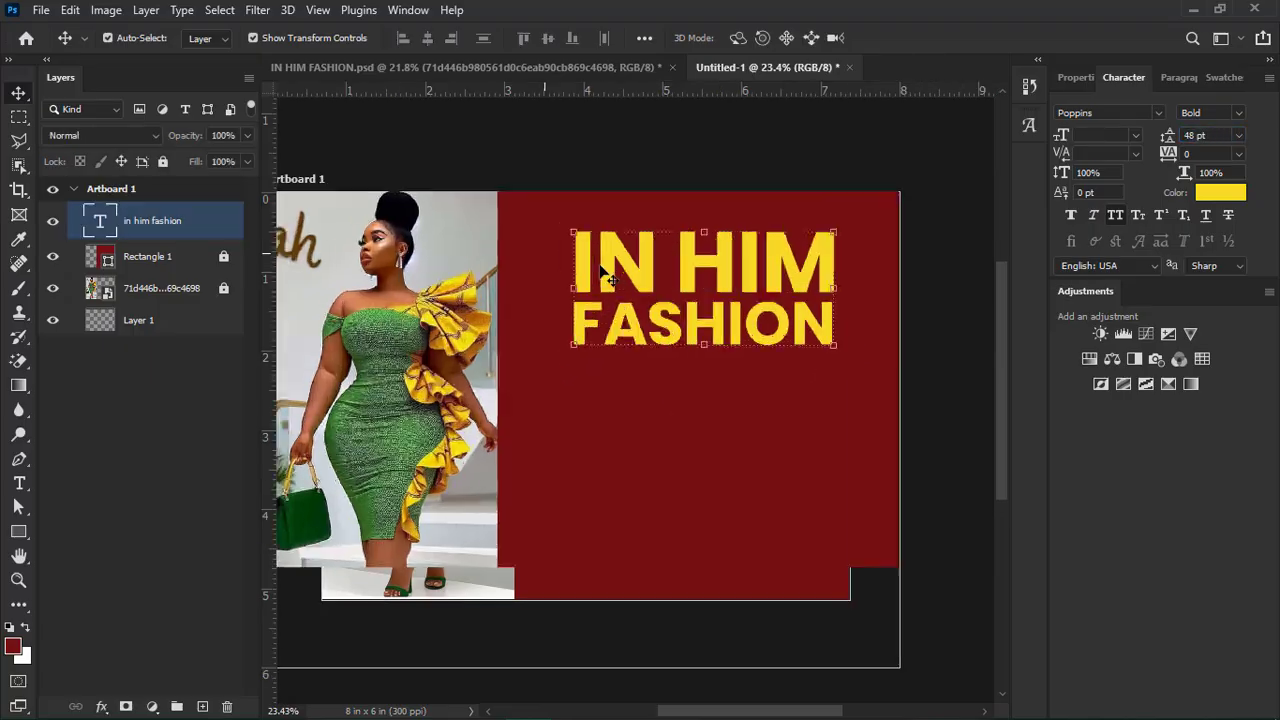
pyautogui.scroll(-1, 600, 271)
pyautogui.moveTo(573, 231); pyautogui.dragTo(549, 210)
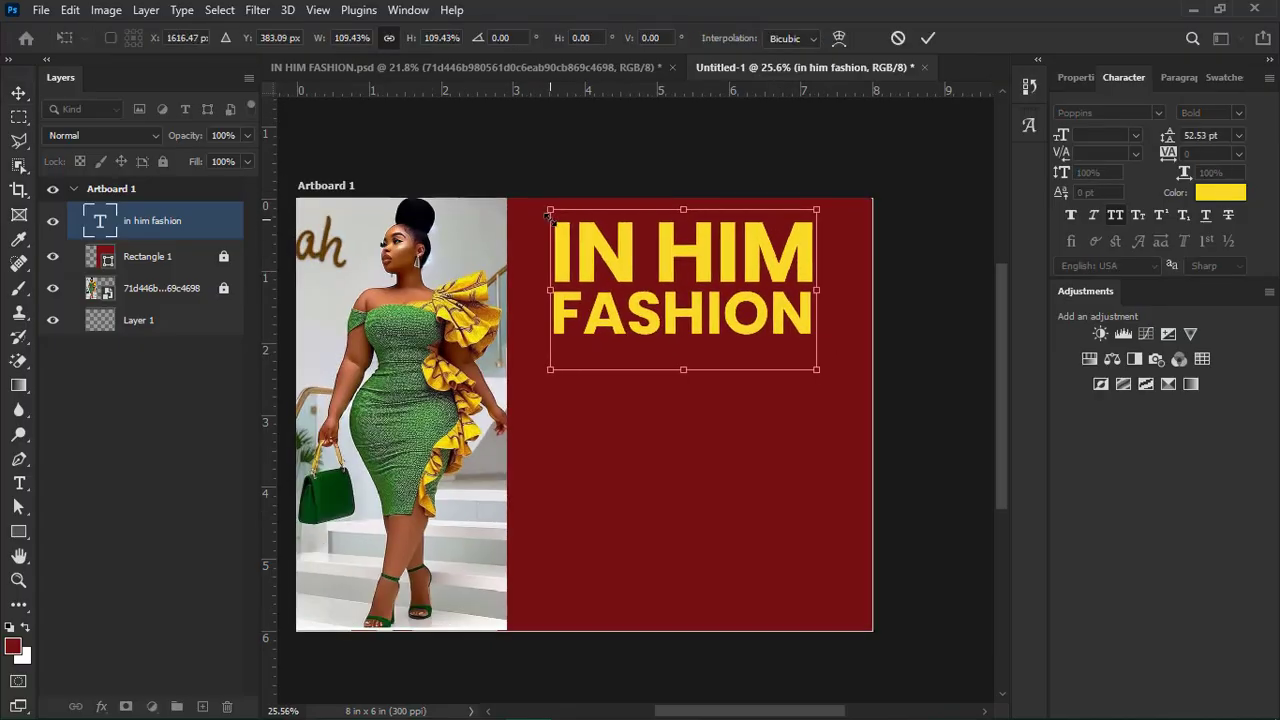
pyautogui.moveTo(817, 369); pyautogui.dragTo(841, 382)
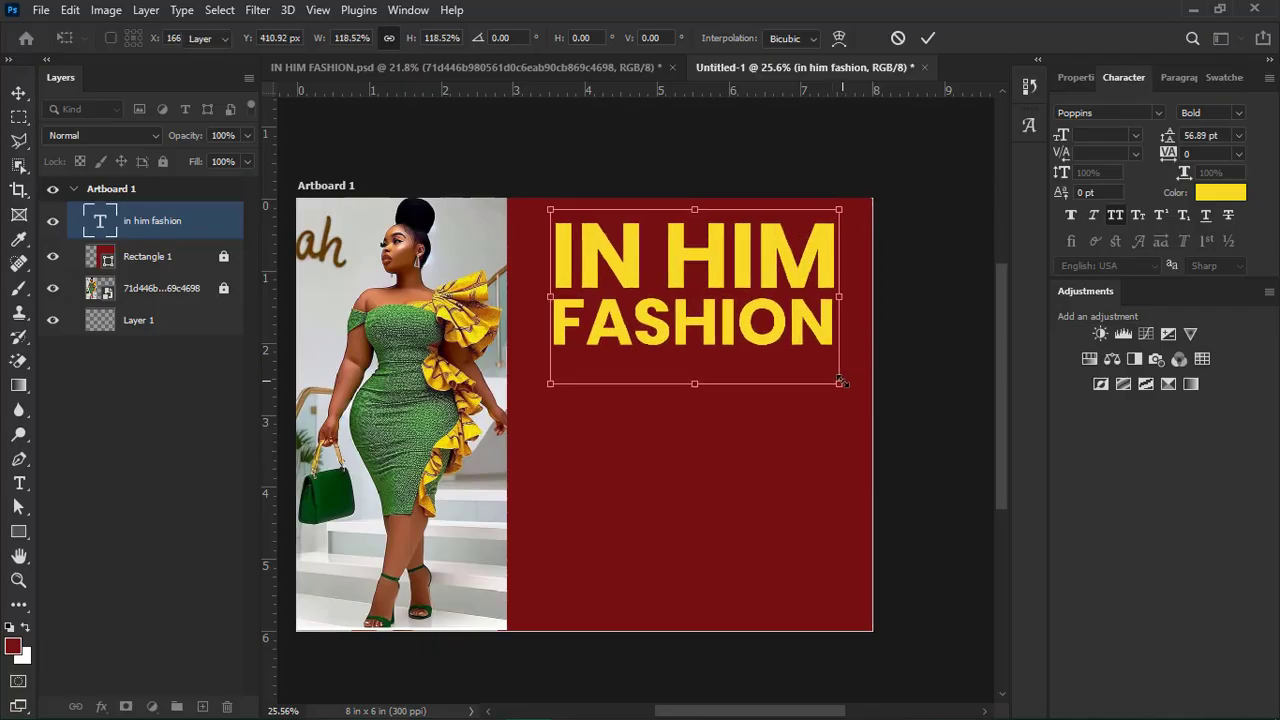
pyautogui.press('Return')
pyautogui.scroll(-1, 895, 428)
pyautogui.scroll(-2, 897, 428)
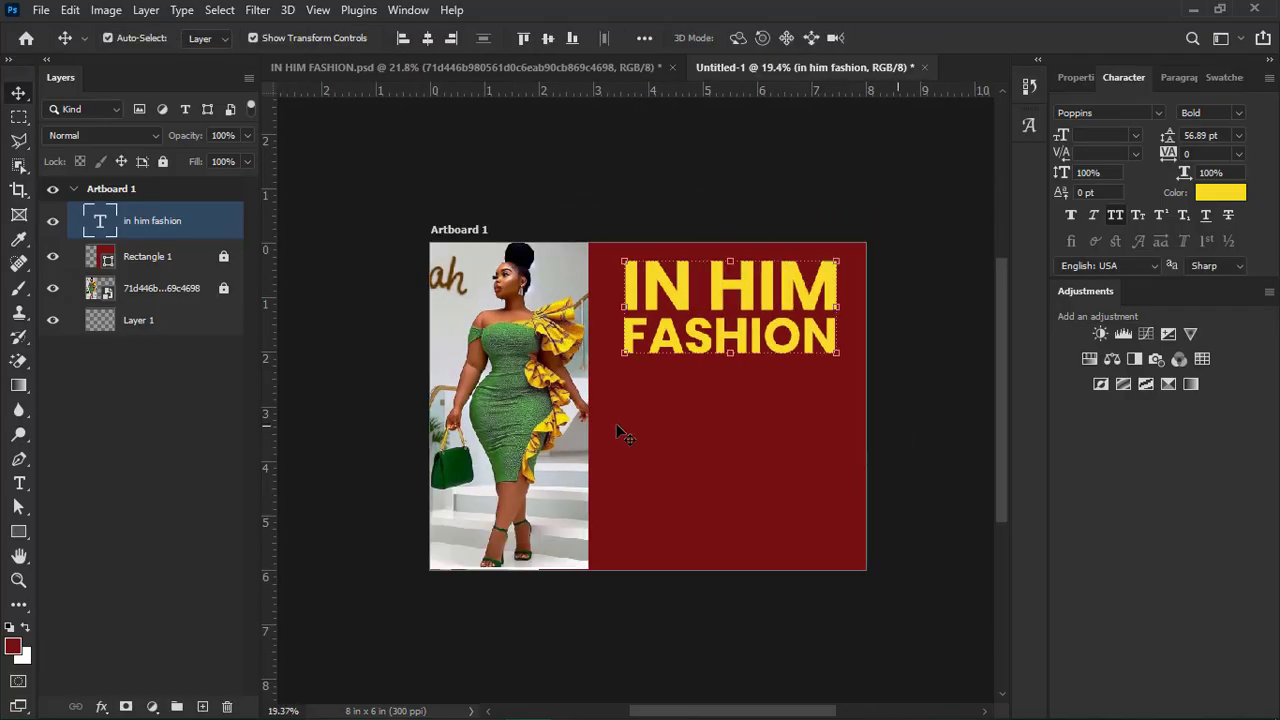
pyautogui.click(620, 431)
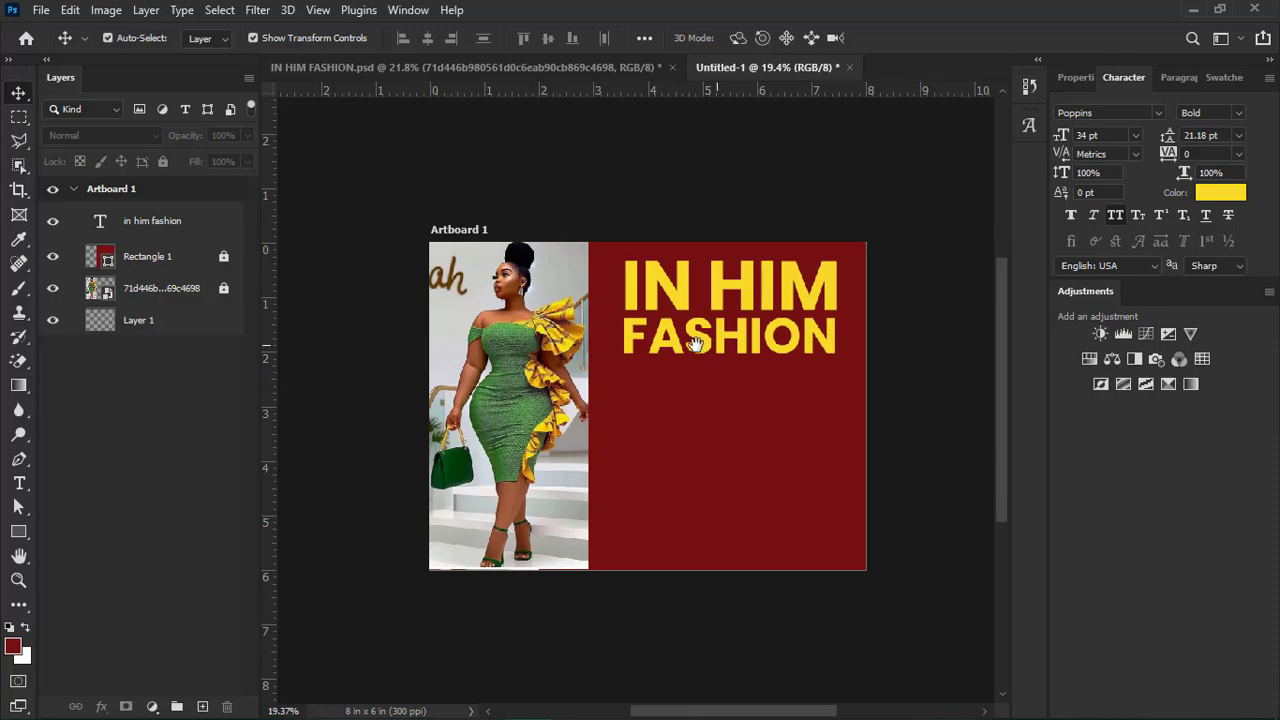
pyautogui.hscroll(1, 686, 340)
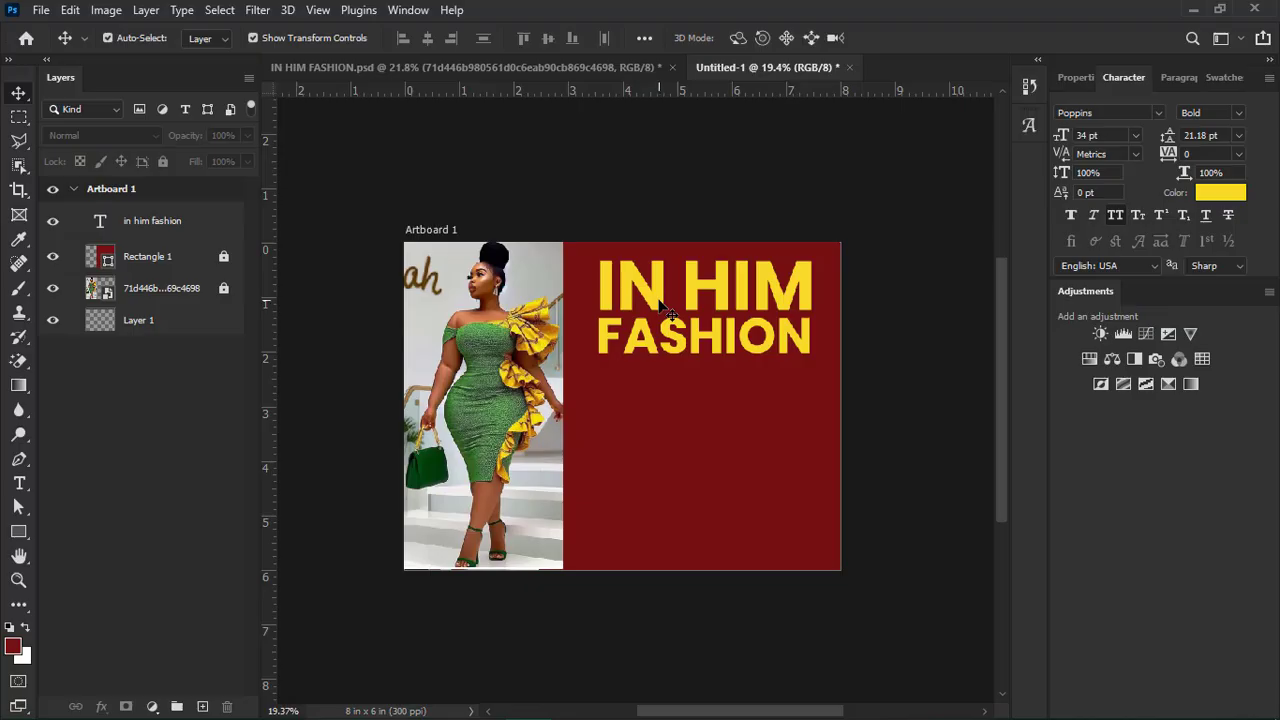
pyautogui.scroll(1, 660, 305)
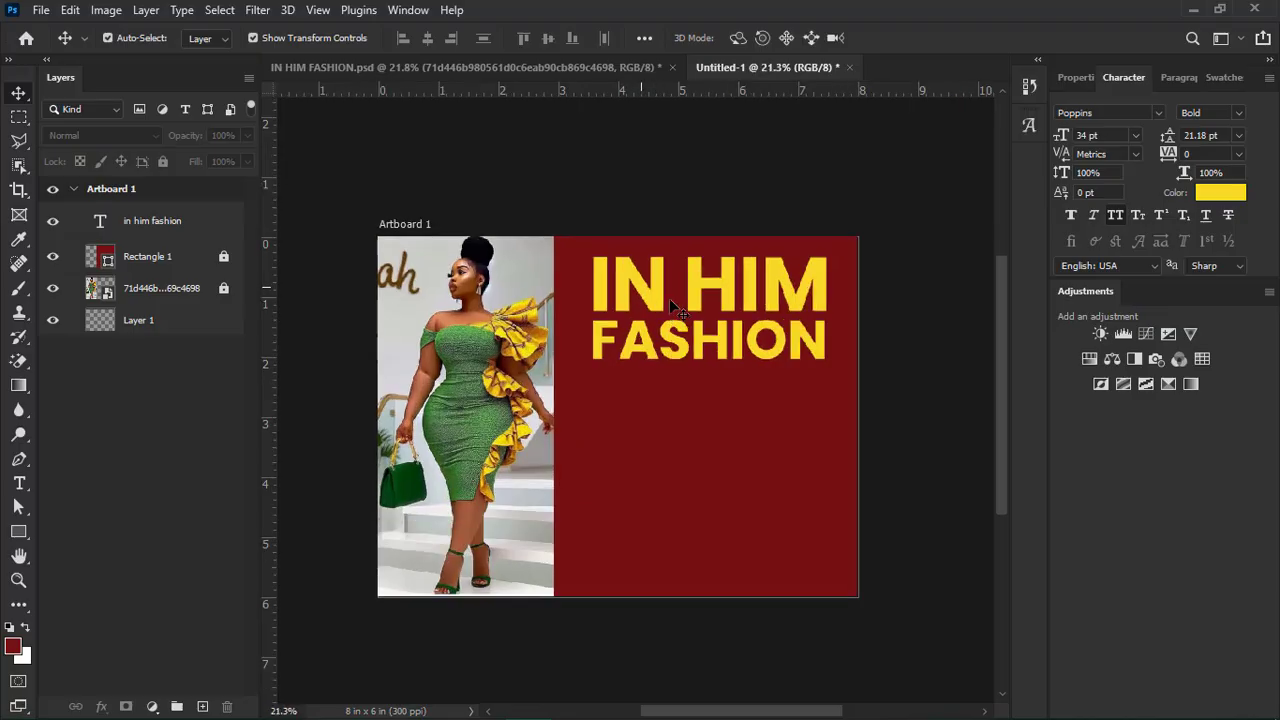
# In IN HIM FASHION.psd, group the three clipped outfit photos with their frames, from Rectangle 2 up to the topmost clipped photo.
pyautogui.click(487, 70)
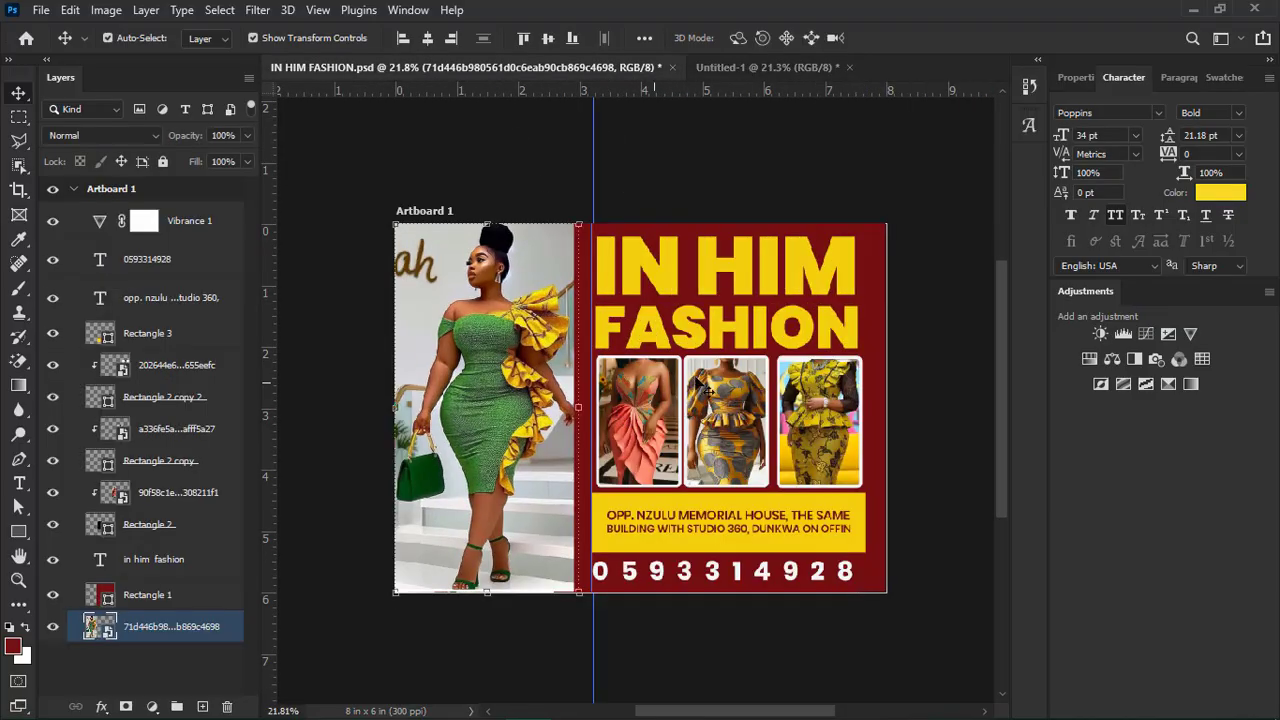
pyautogui.scroll(-2, 668, 420)
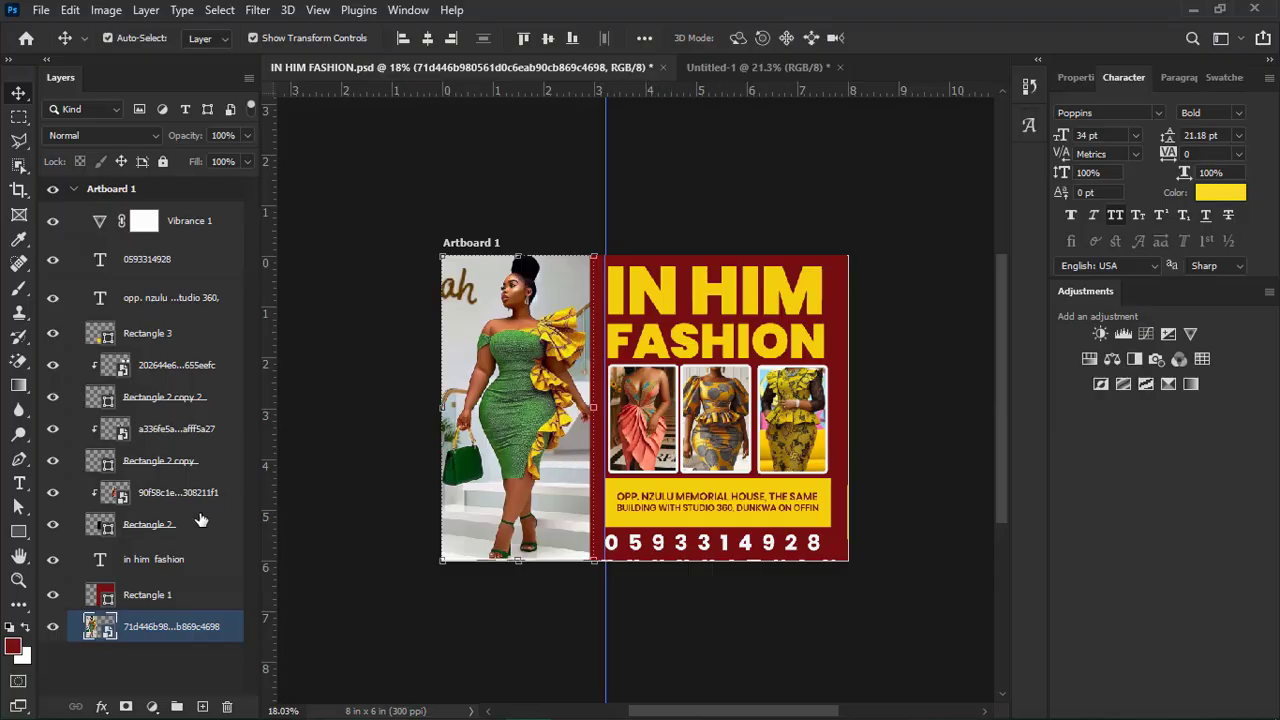
pyautogui.click(148, 527)
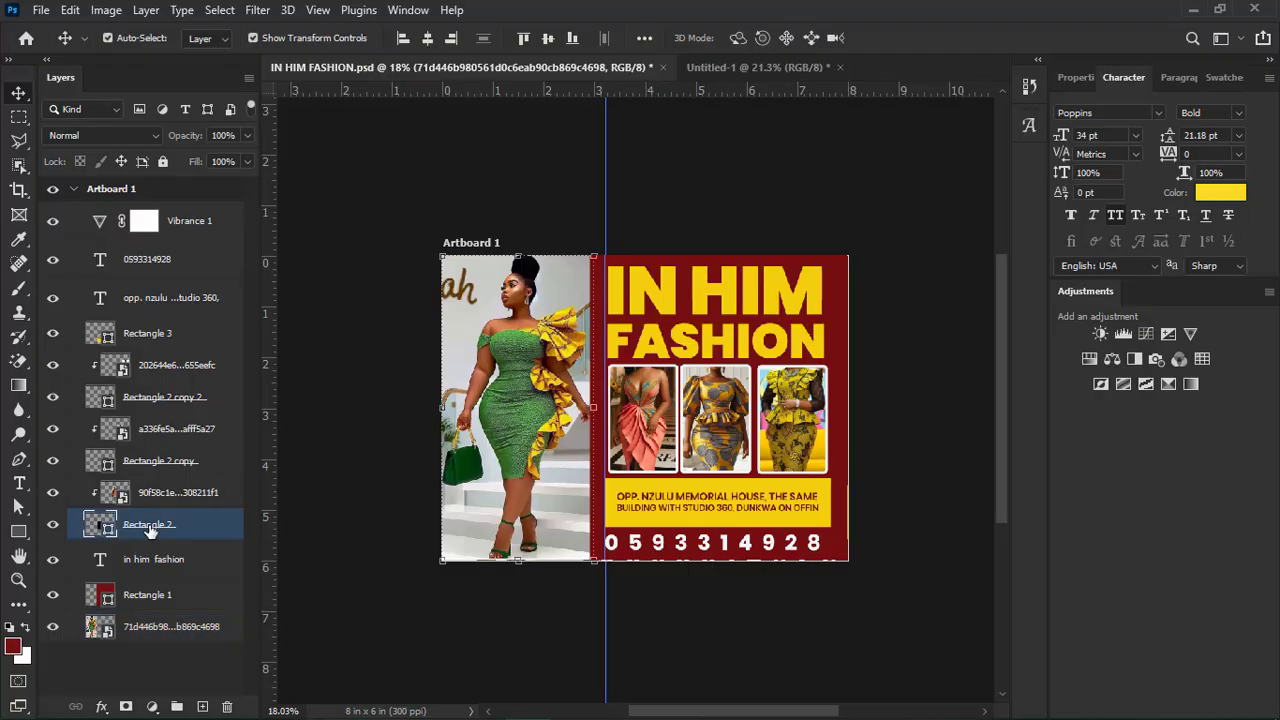
pyautogui.keyDown('shift'); pyautogui.click(167, 368); pyautogui.keyUp('shift')
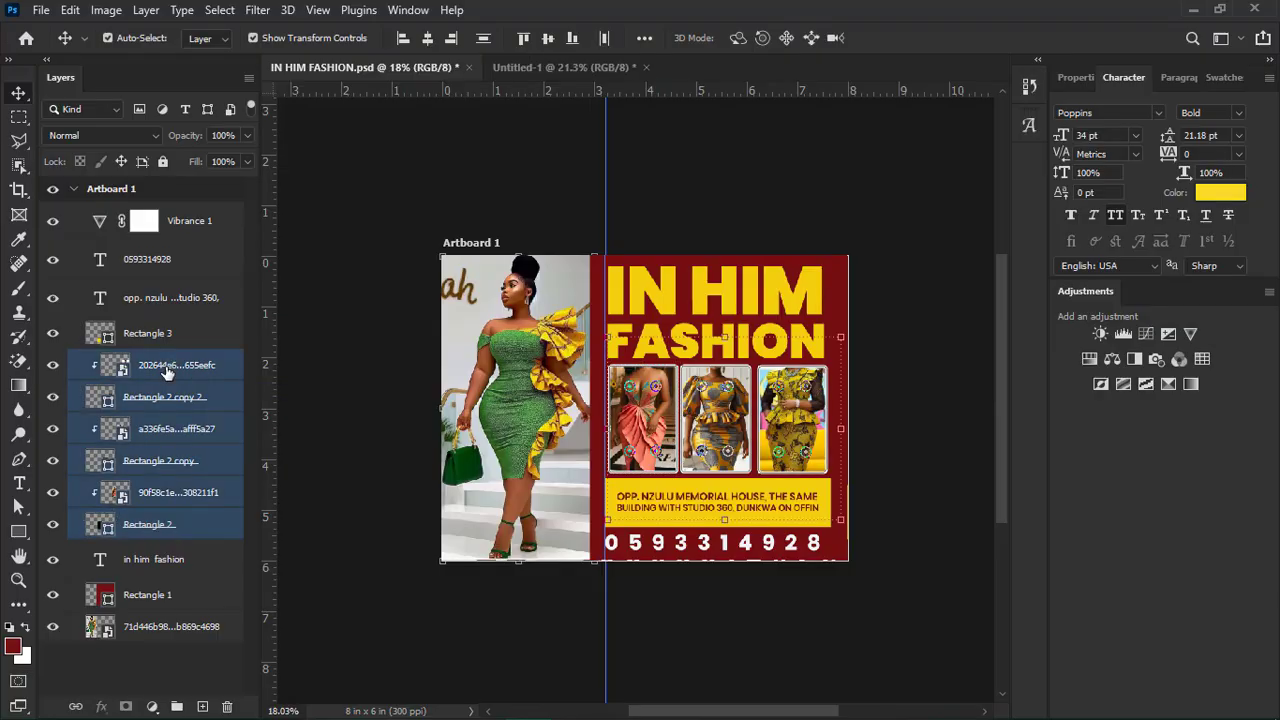
pyautogui.hotkey('ctrl', 'g')
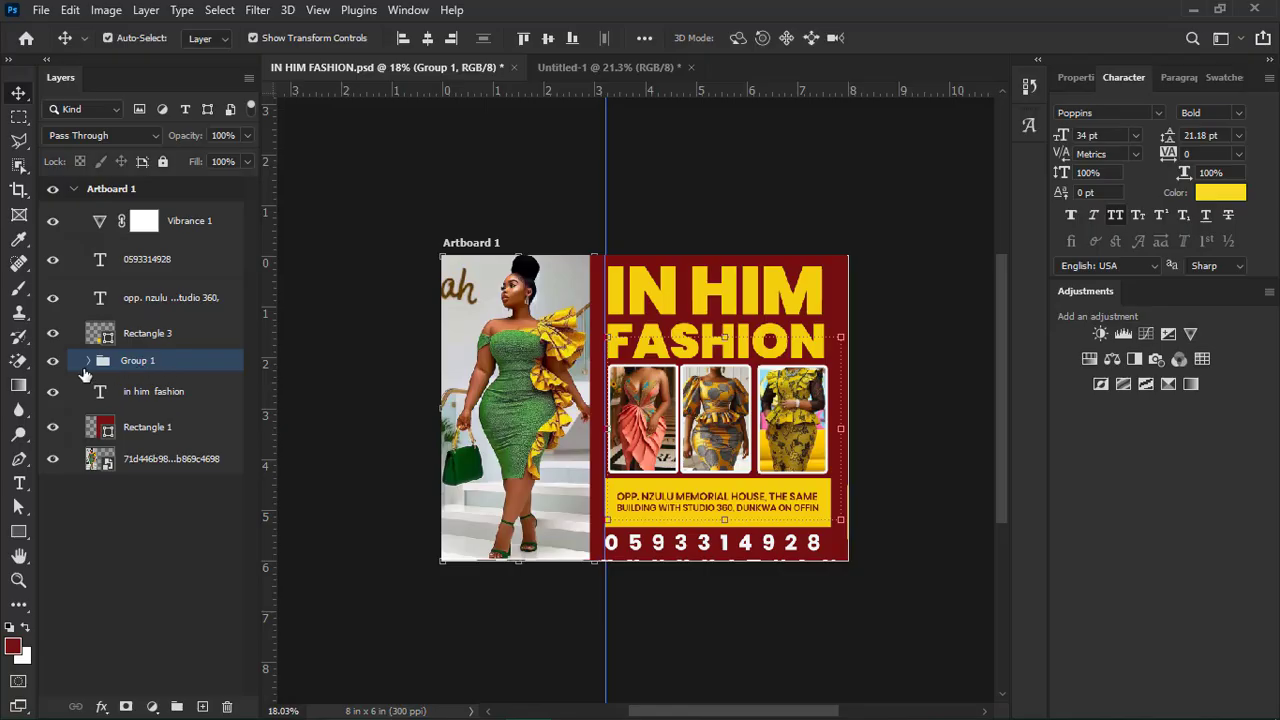
pyautogui.click(53, 362)
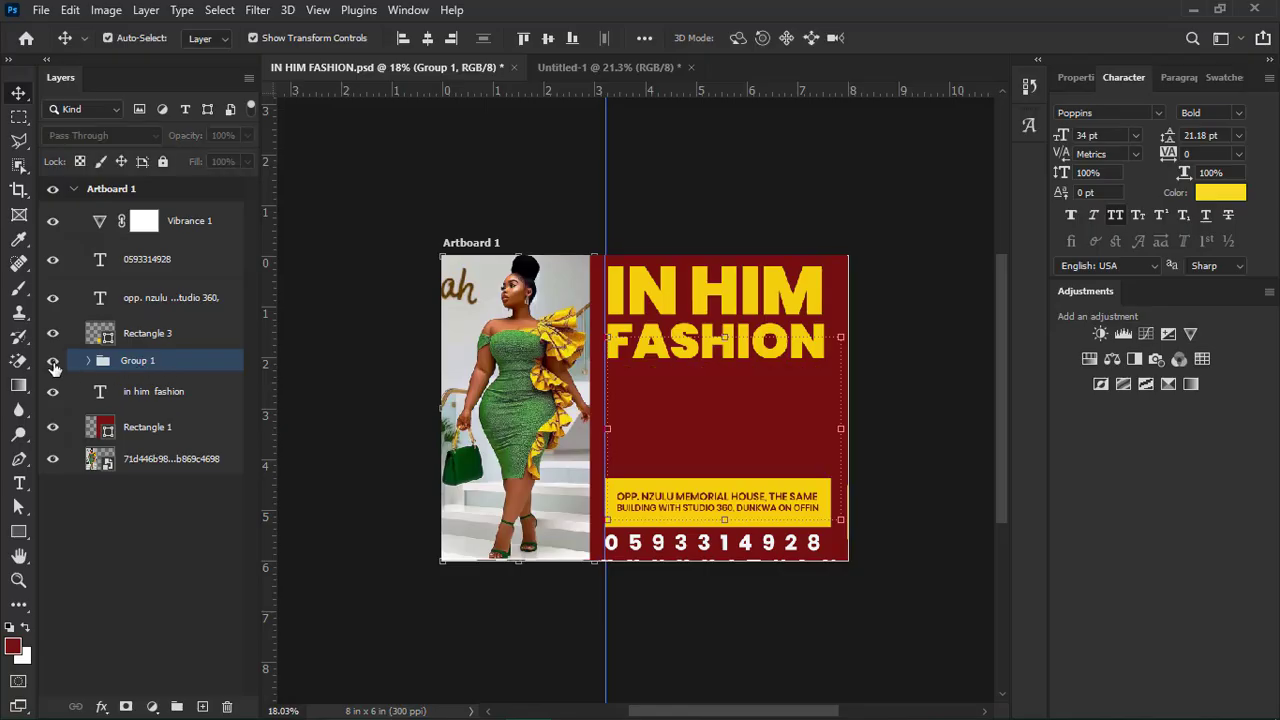
pyautogui.click(53, 362)
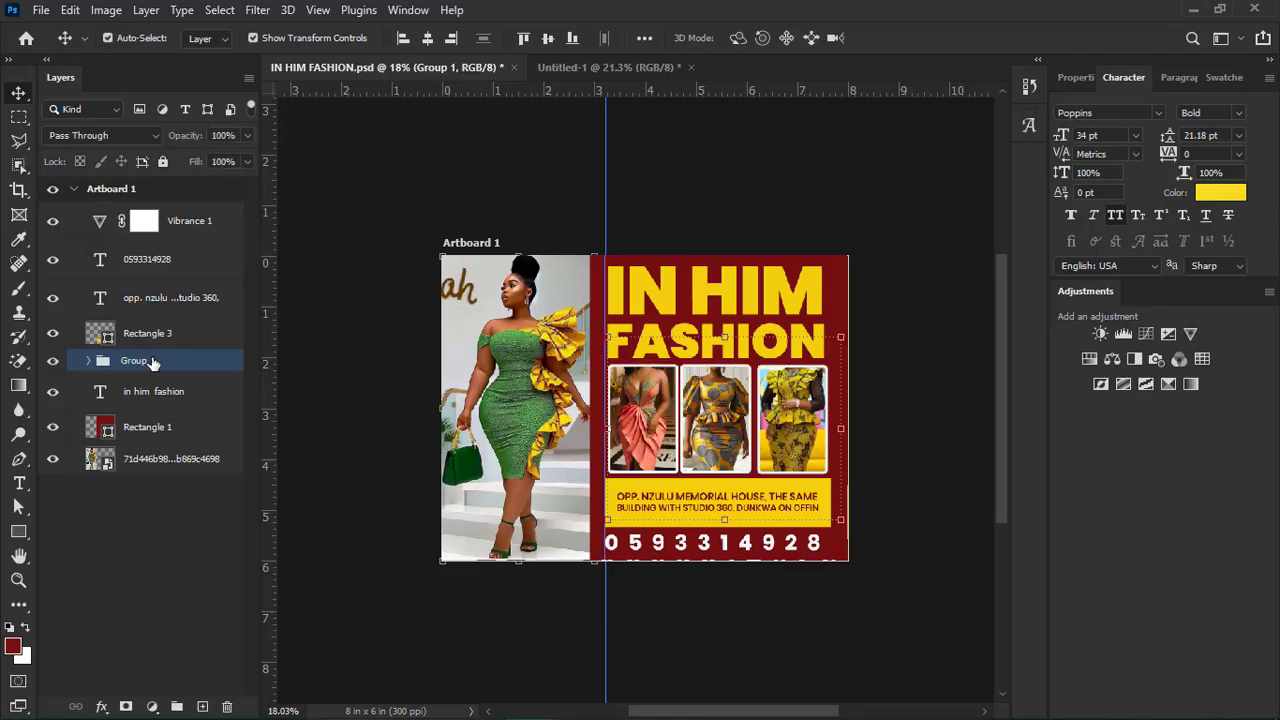
# Copy the outfit photo group into the Untitled-1 document and position it on the red panel just below the FASHION line.
pyautogui.click(606, 67)
pyautogui.moveTo(606, 67); pyautogui.dragTo(696, 383)
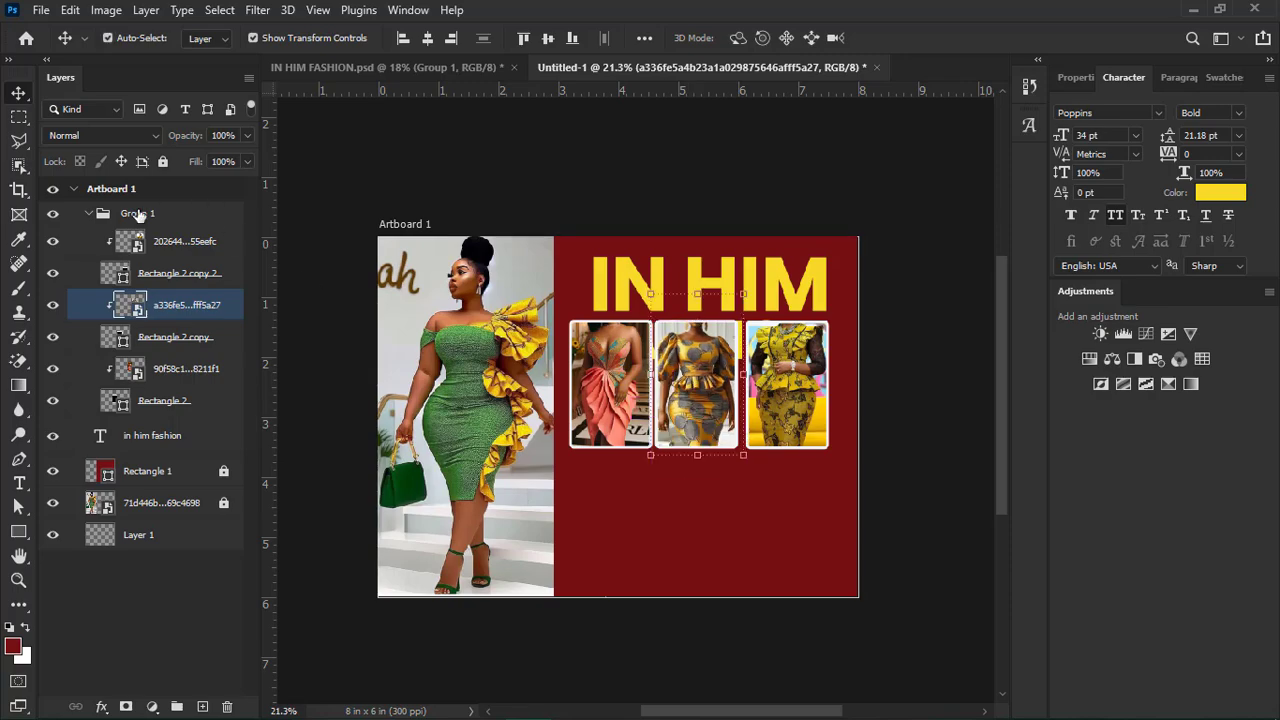
pyautogui.click(86, 222)
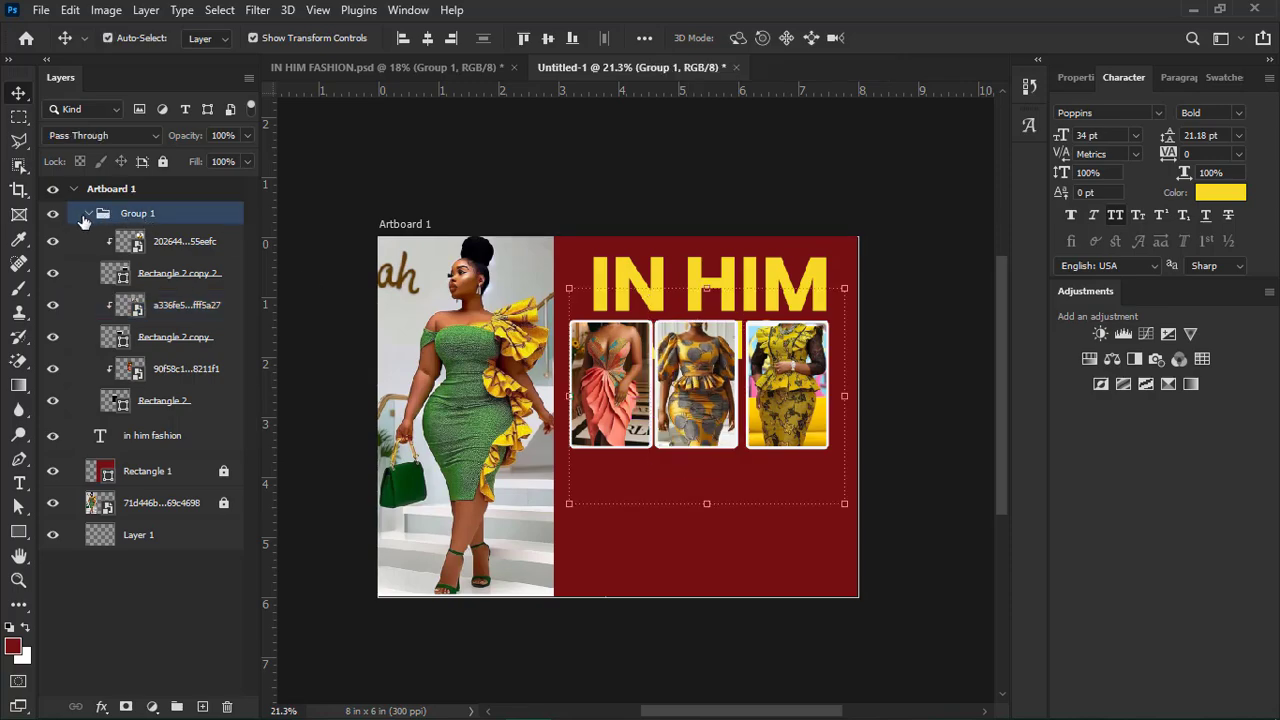
pyautogui.click(87, 215)
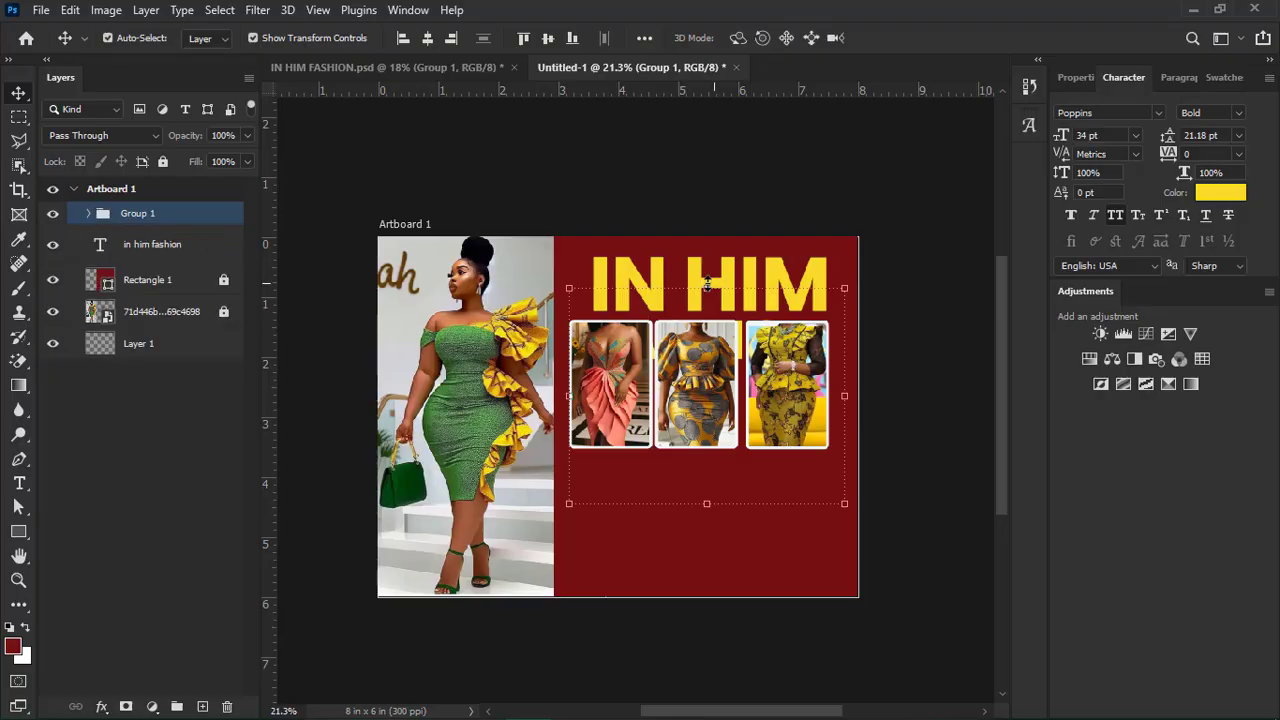
pyautogui.hotkey('ctrl', 't')
pyautogui.moveTo(710, 409); pyautogui.dragTo(713, 436)
pyautogui.press('Return')
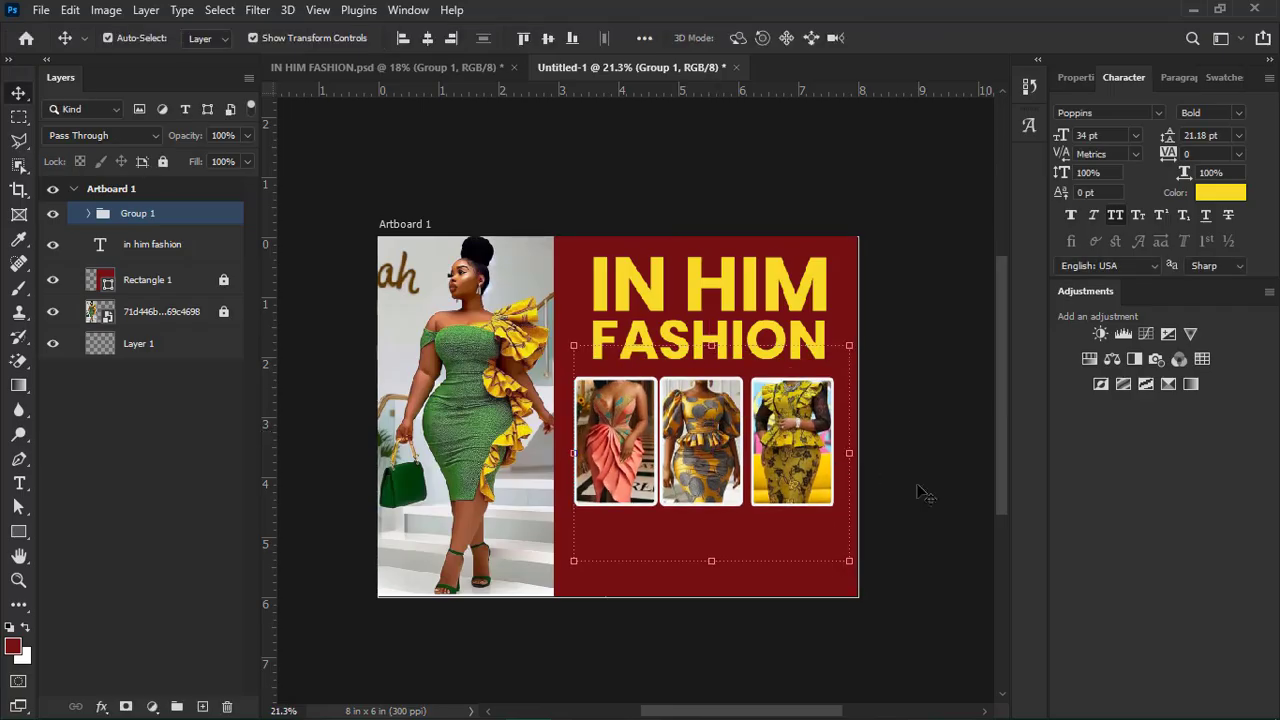
pyautogui.click(925, 494)
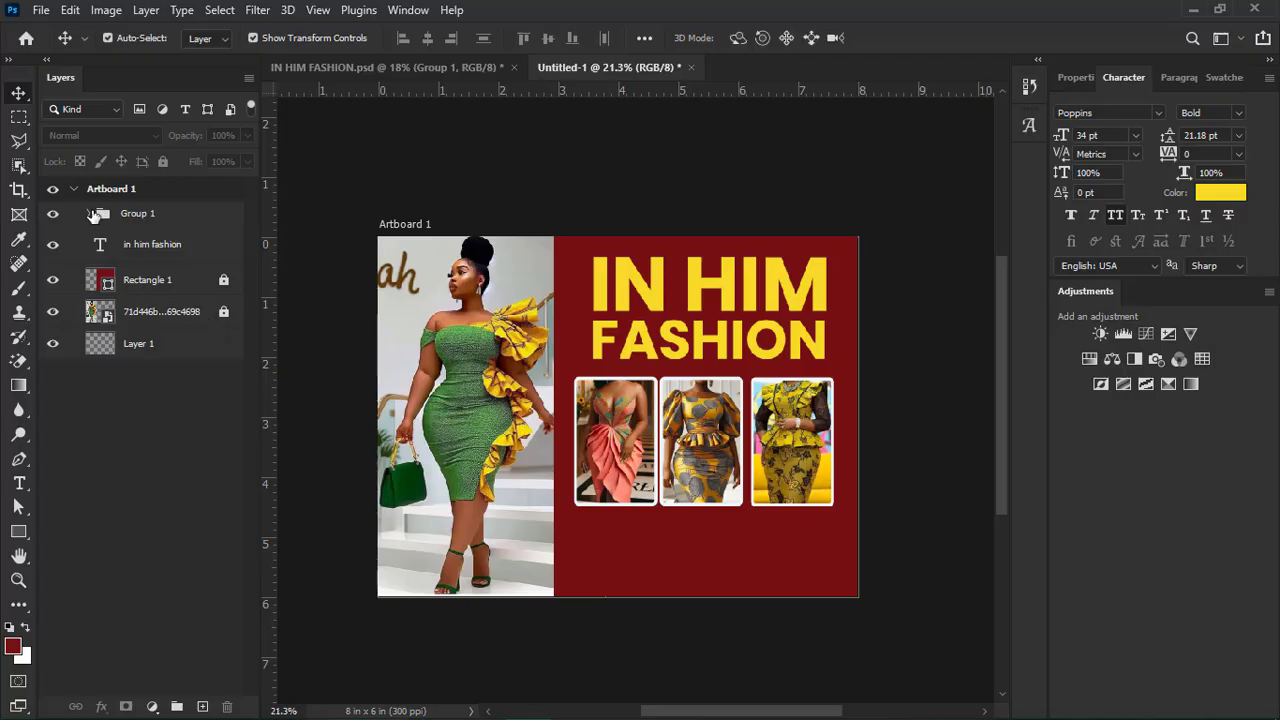
# Release the coral dress photo's clipping mask, reposition the photo slightly lower over the first frame, and clip it to Rectangle 2 again.
pyautogui.click(89, 214)
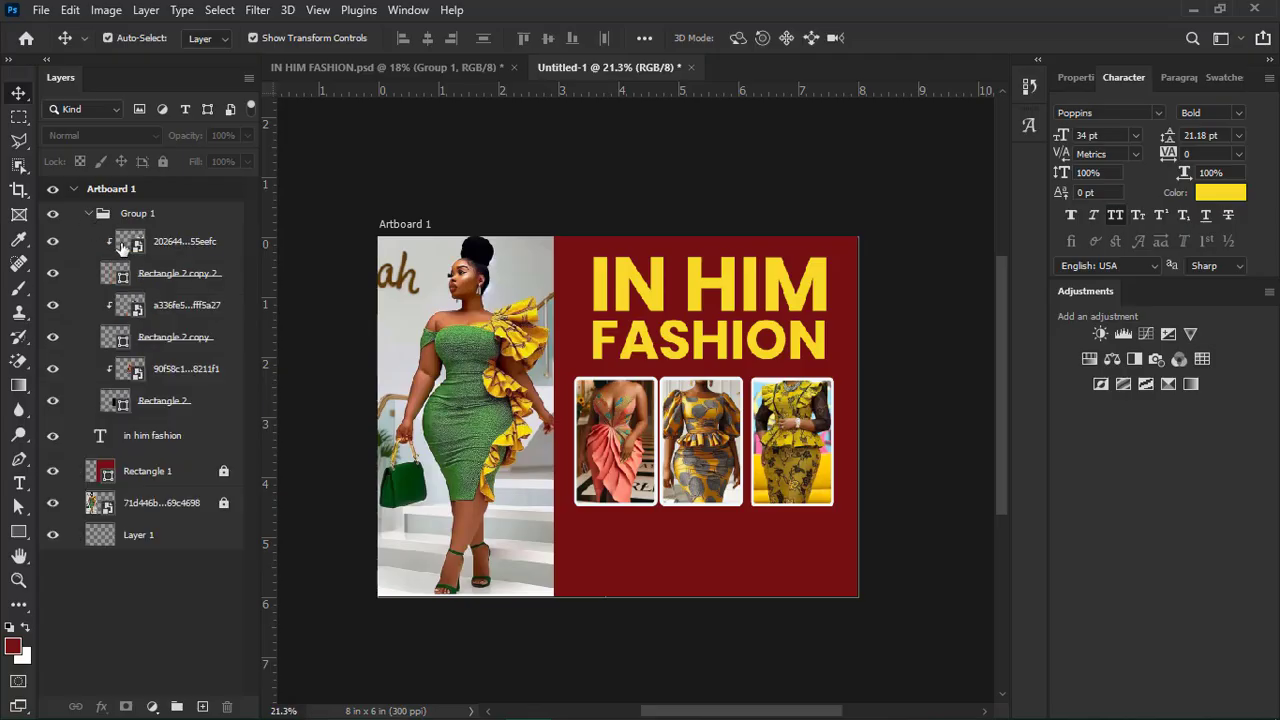
pyautogui.click(172, 246)
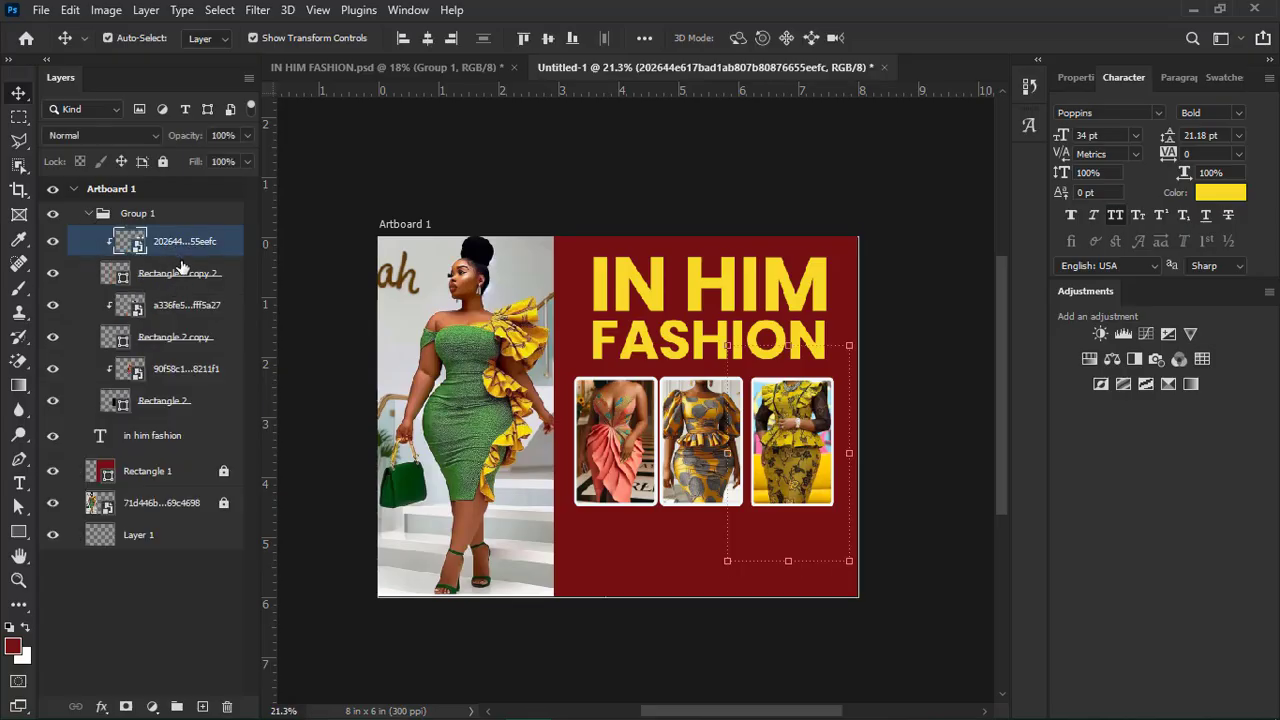
pyautogui.click(185, 372)
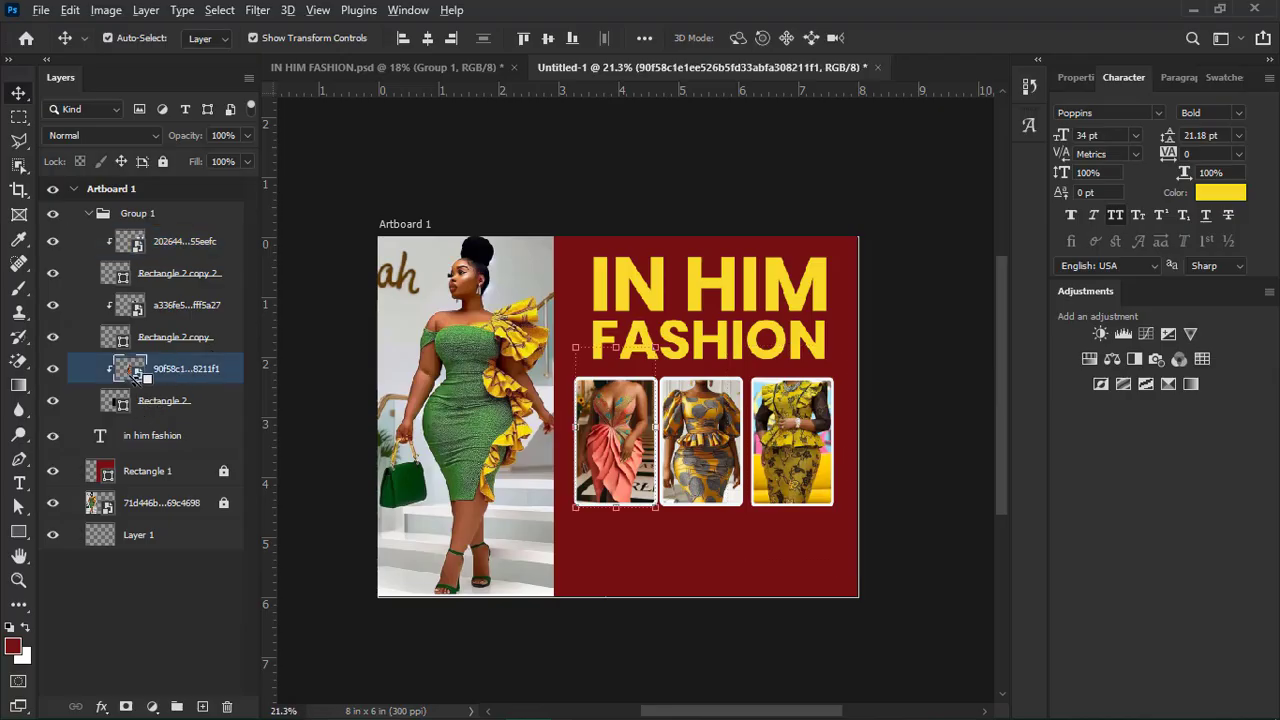
pyautogui.keyDown('alt'); pyautogui.click(133, 372); pyautogui.keyUp('alt')
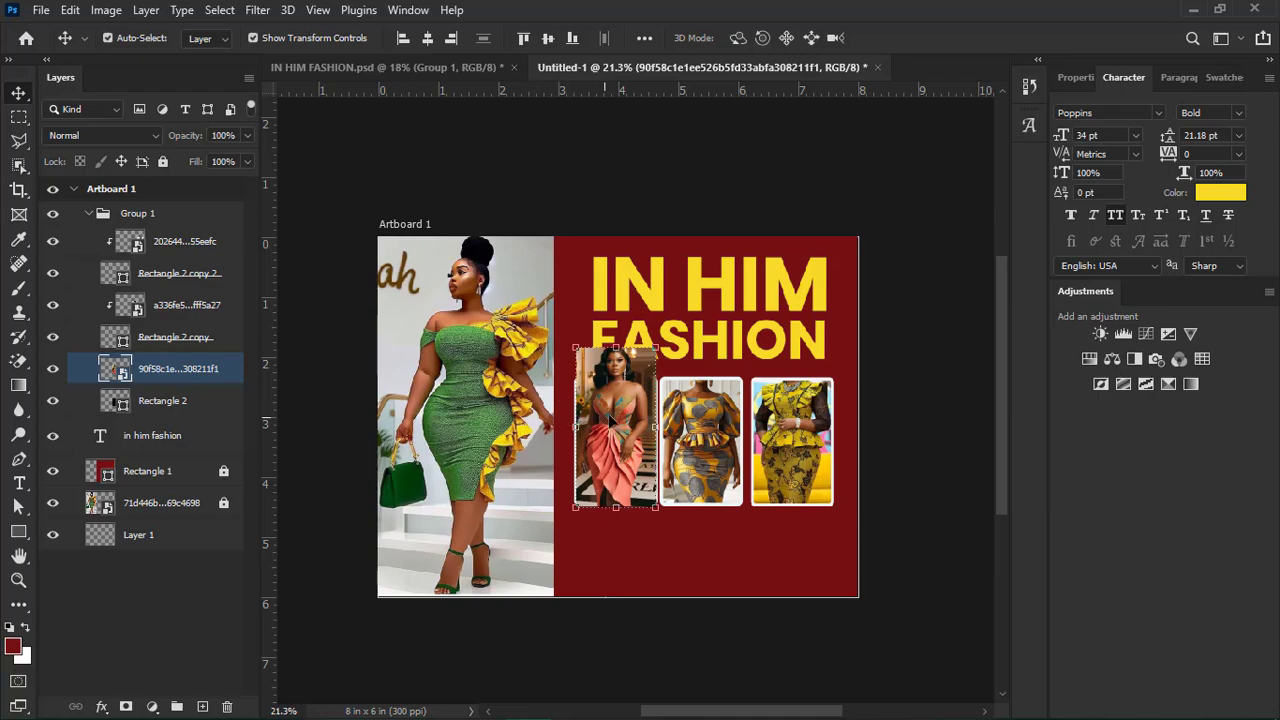
pyautogui.moveTo(634, 419); pyautogui.dragTo(711, 464)
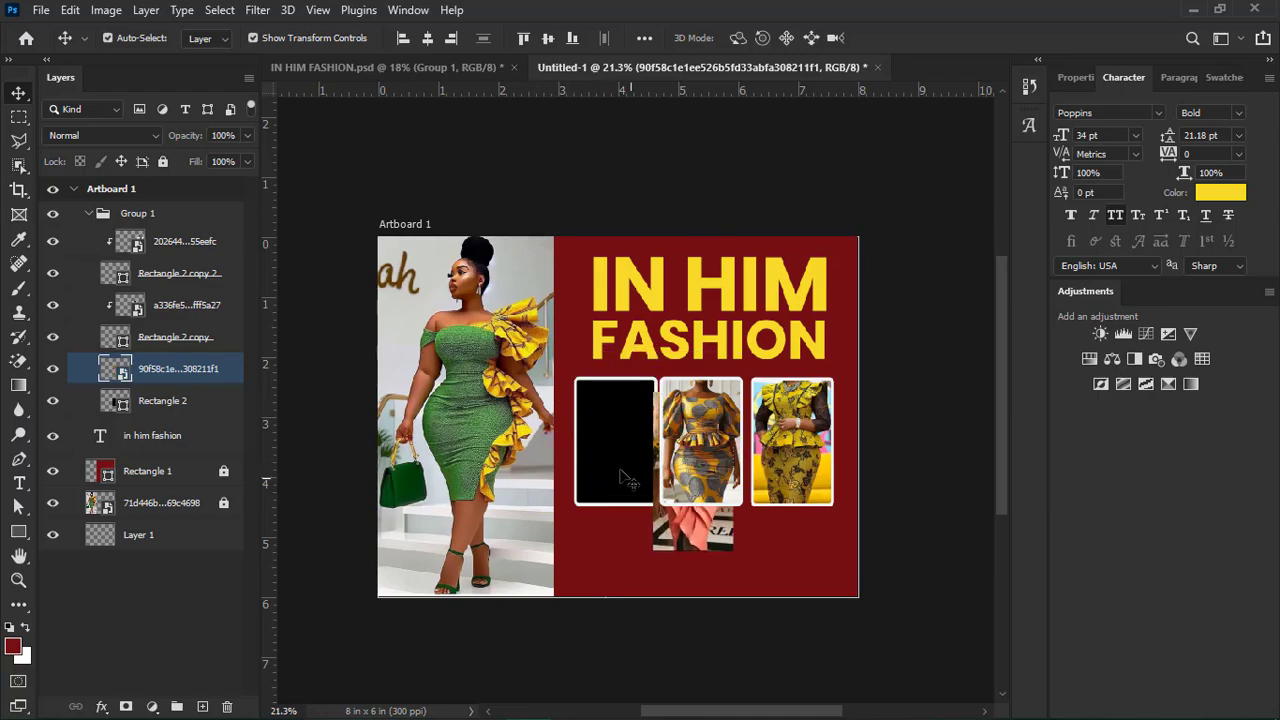
pyautogui.moveTo(683, 543); pyautogui.dragTo(614, 509)
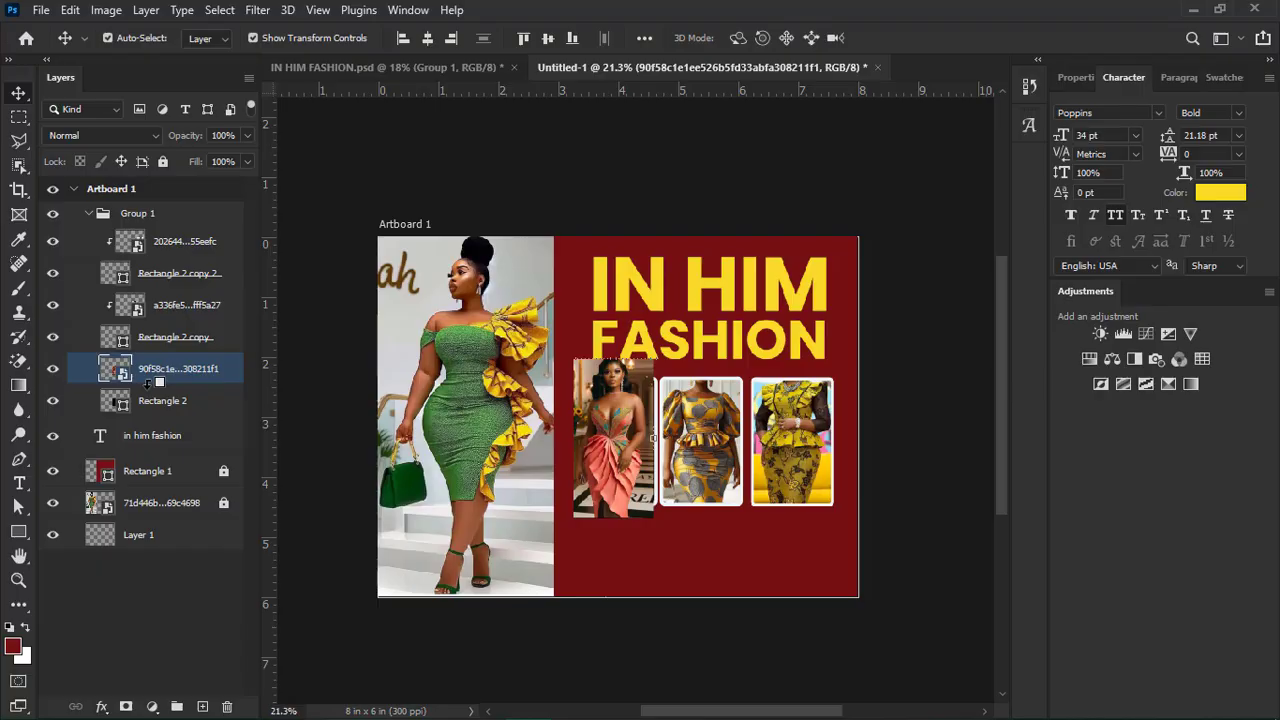
pyautogui.keyDown('alt'); pyautogui.click(148, 383); pyautogui.keyUp('alt')
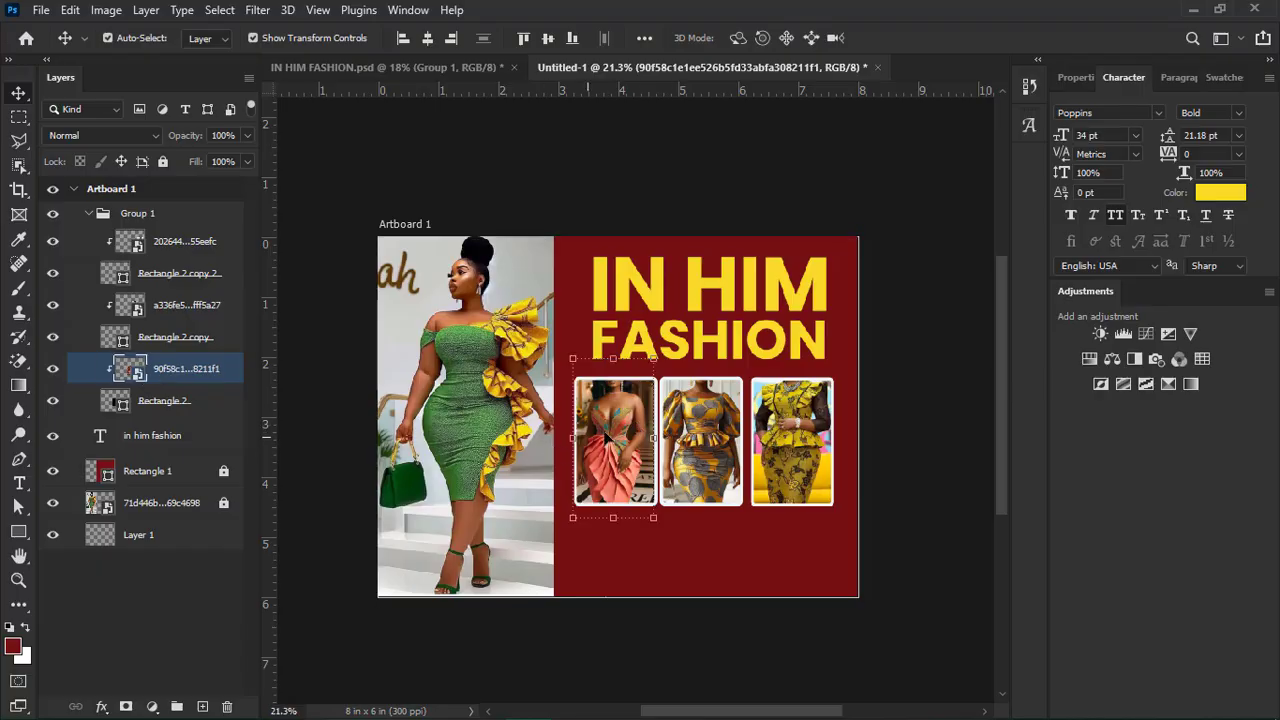
# Remove the stroke from the coral dress photo's frame, Rectangle 2, and set it back to white.
pyautogui.click(160, 400)
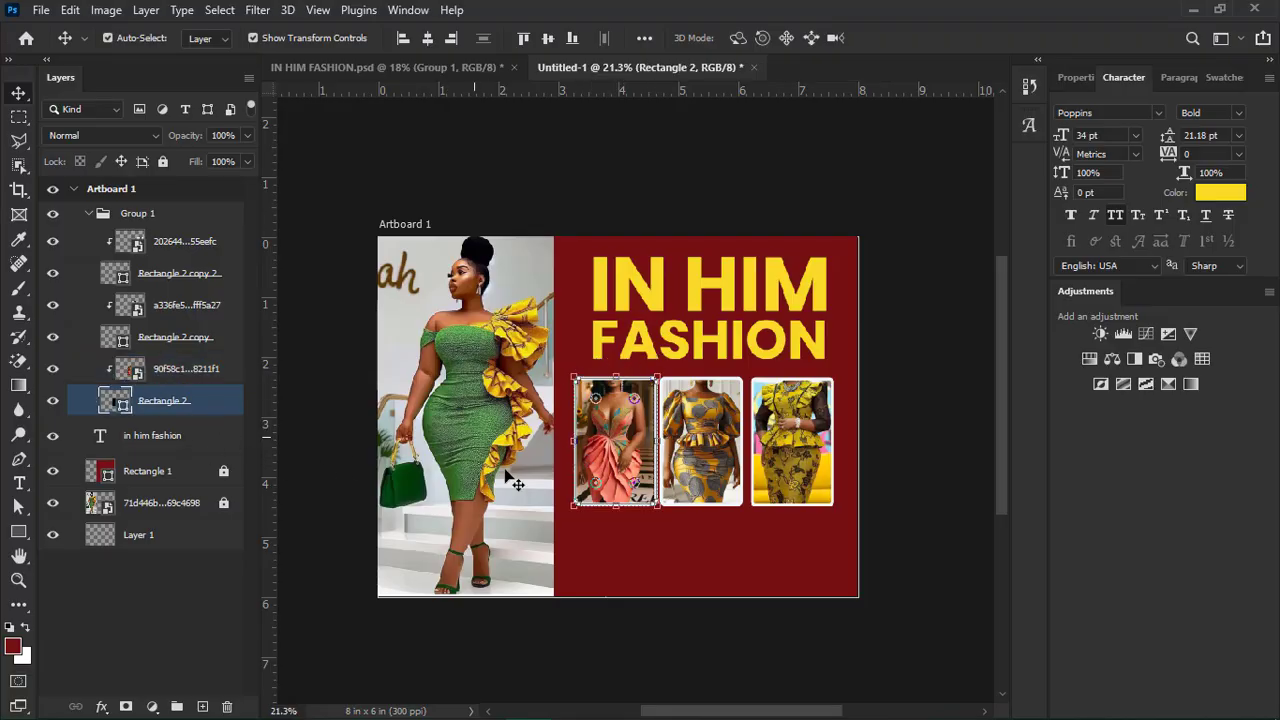
pyautogui.click(1077, 80)
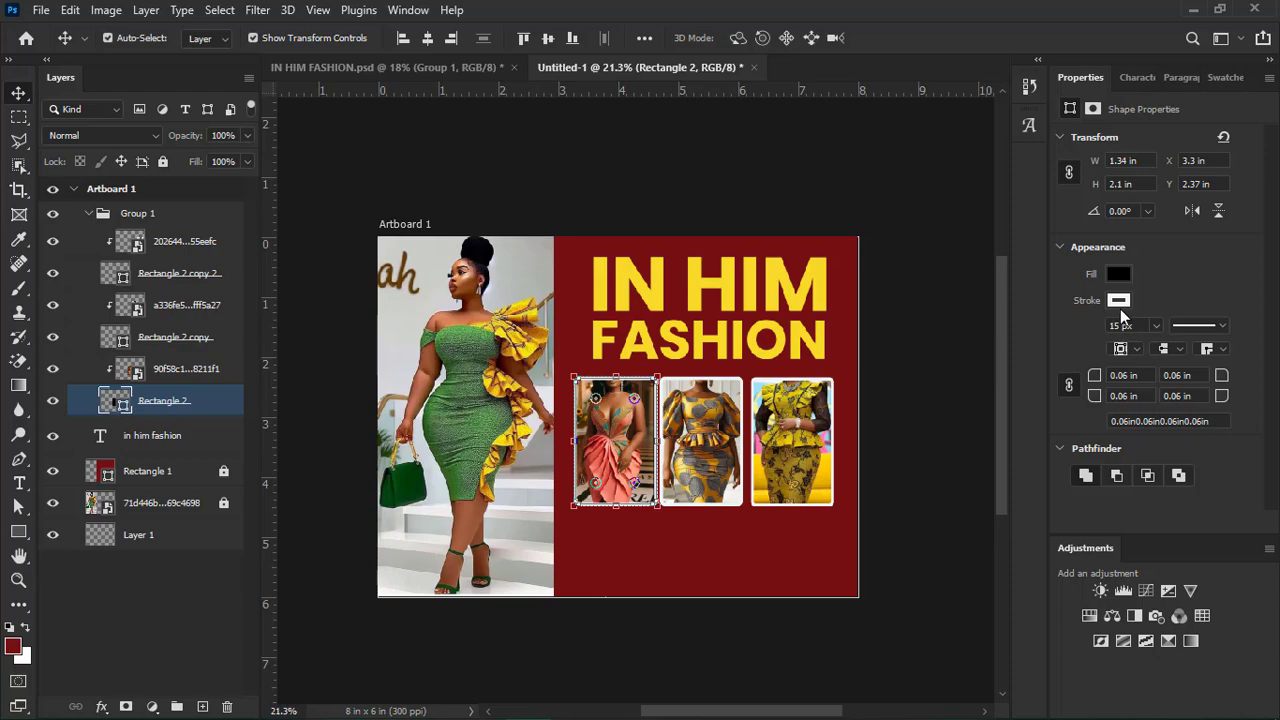
pyautogui.click(1115, 299)
pyautogui.click(1030, 336)
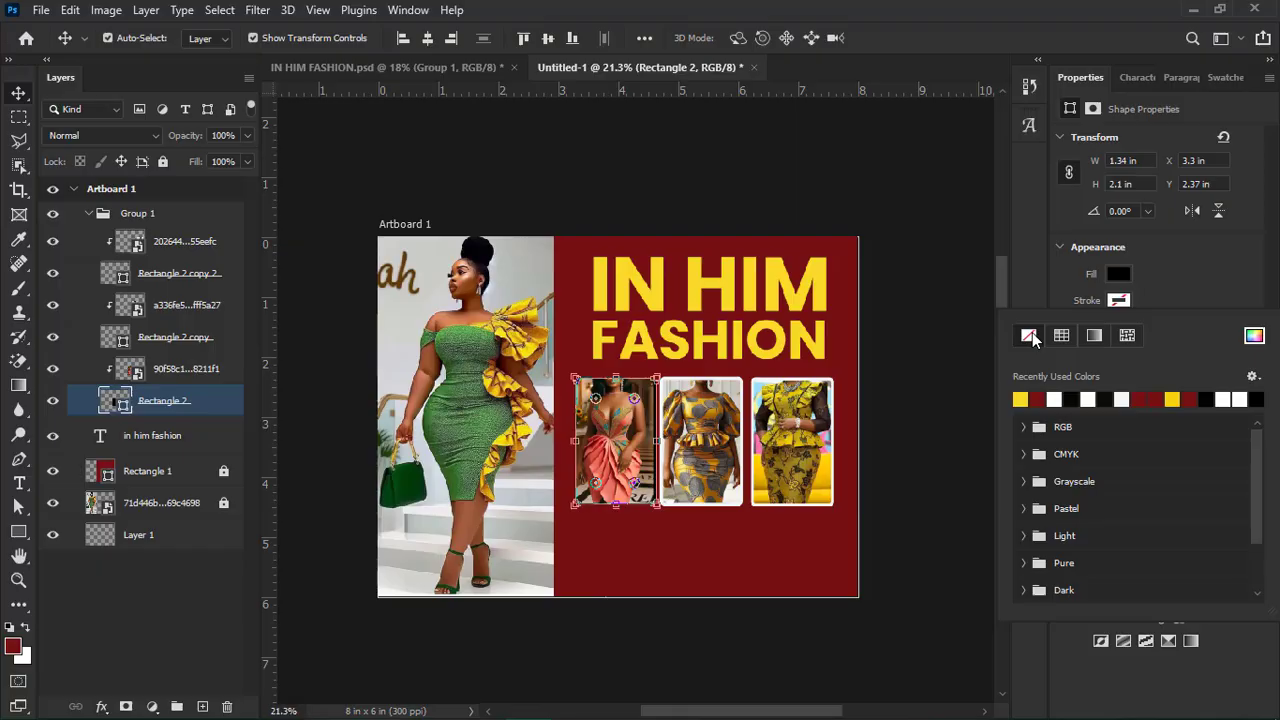
pyautogui.click(1055, 399)
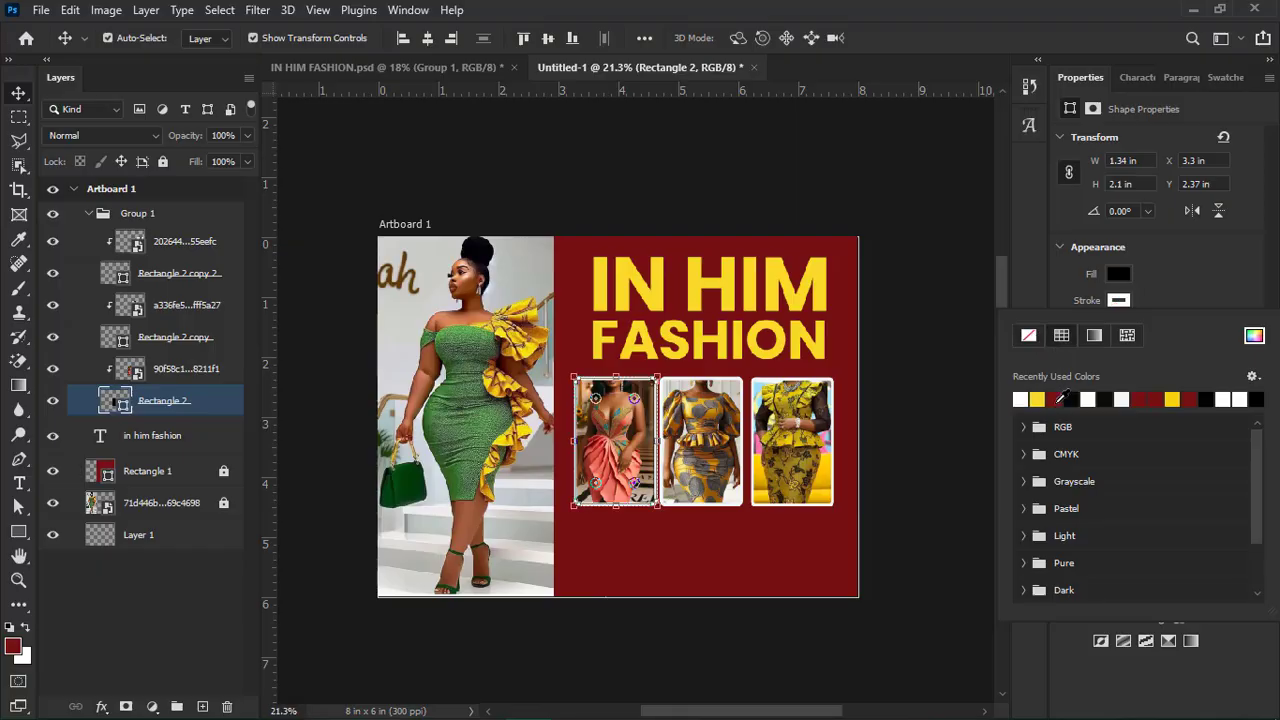
pyautogui.click(928, 428)
pyautogui.scroll(2, 615, 420)
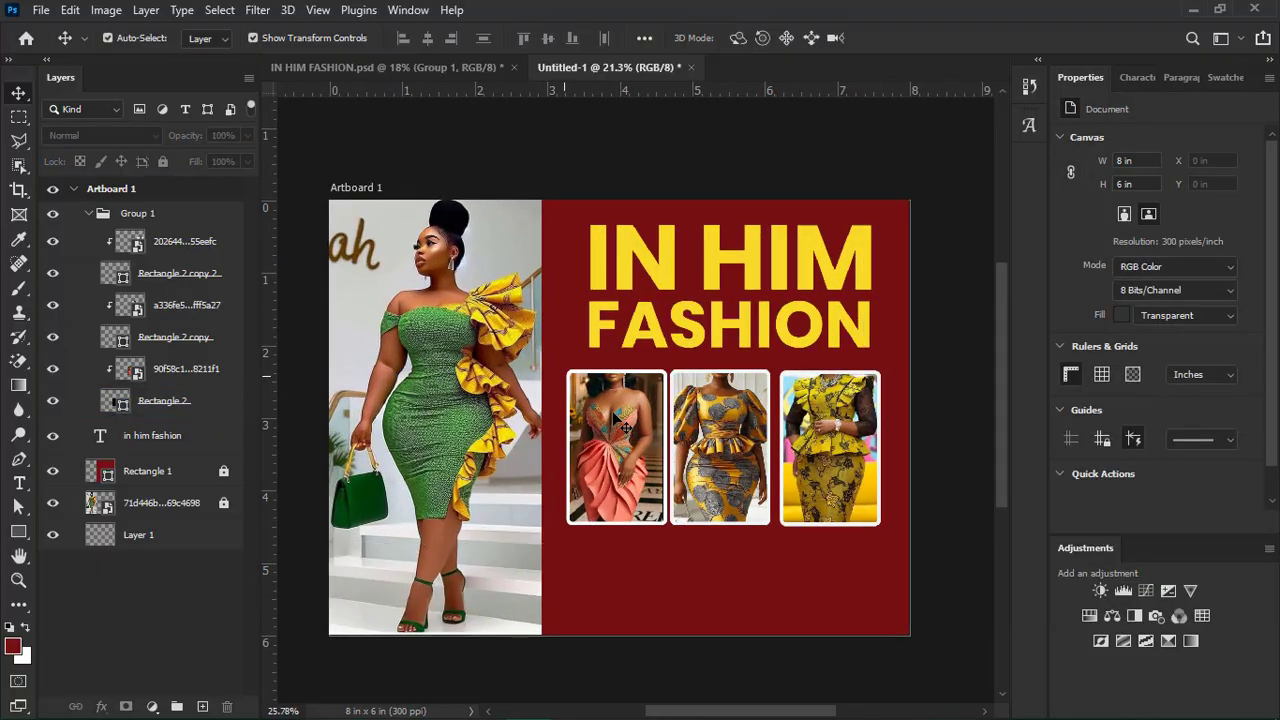
pyautogui.scroll(-1, 625, 428)
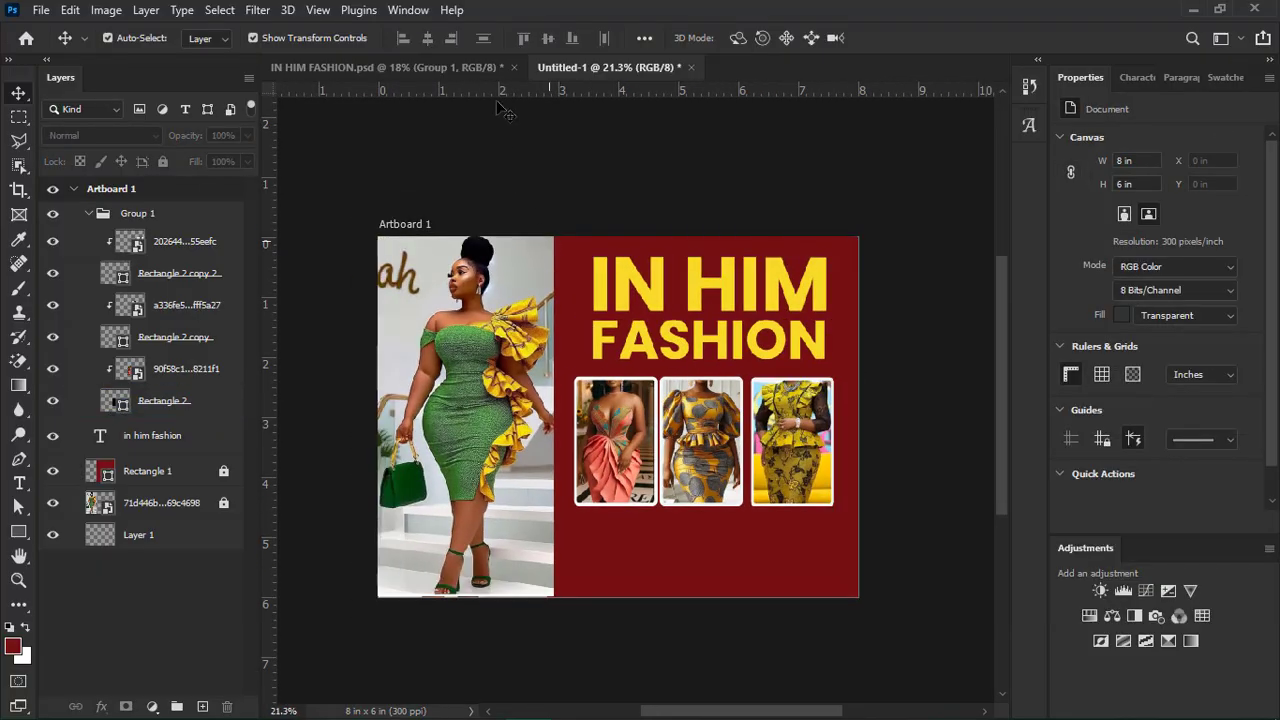
# Switch to IN HIM FASHION.psd and examine the yellow address box and the phone number line below the outfit photos.
pyautogui.click(417, 67)
pyautogui.click(901, 546)
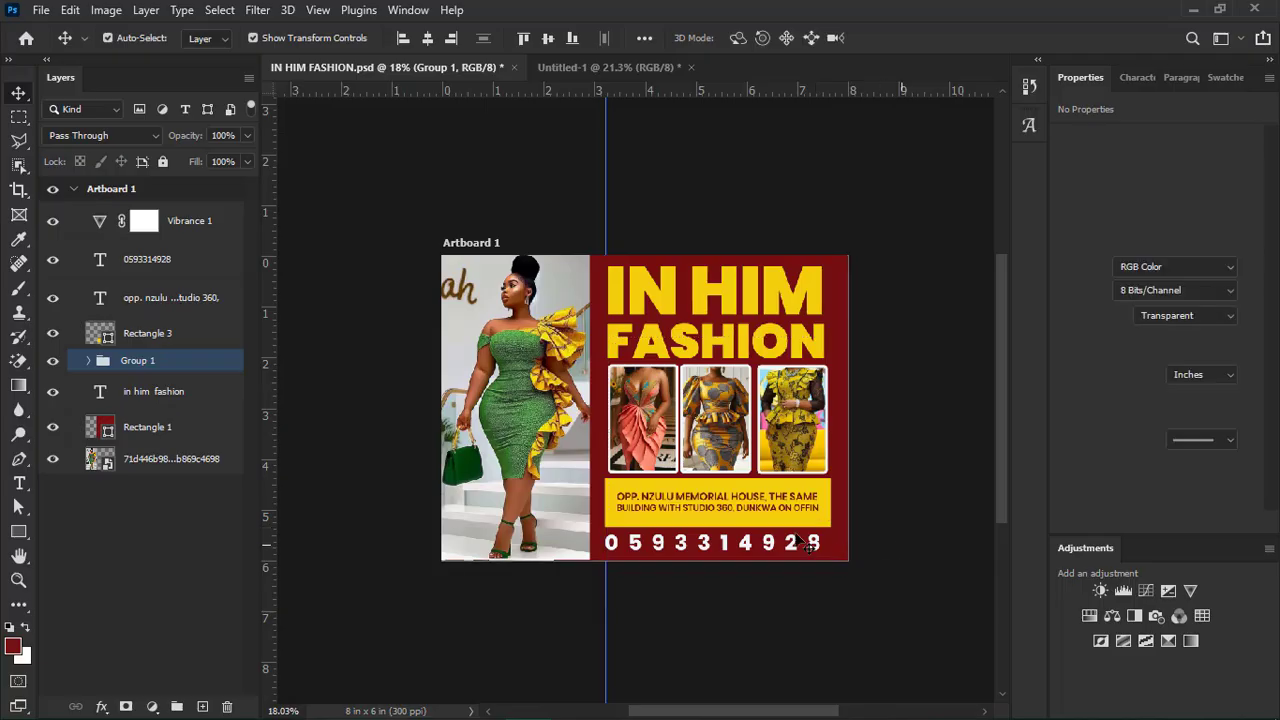
pyautogui.scroll(1, 714, 497)
pyautogui.scroll(3, 714, 497)
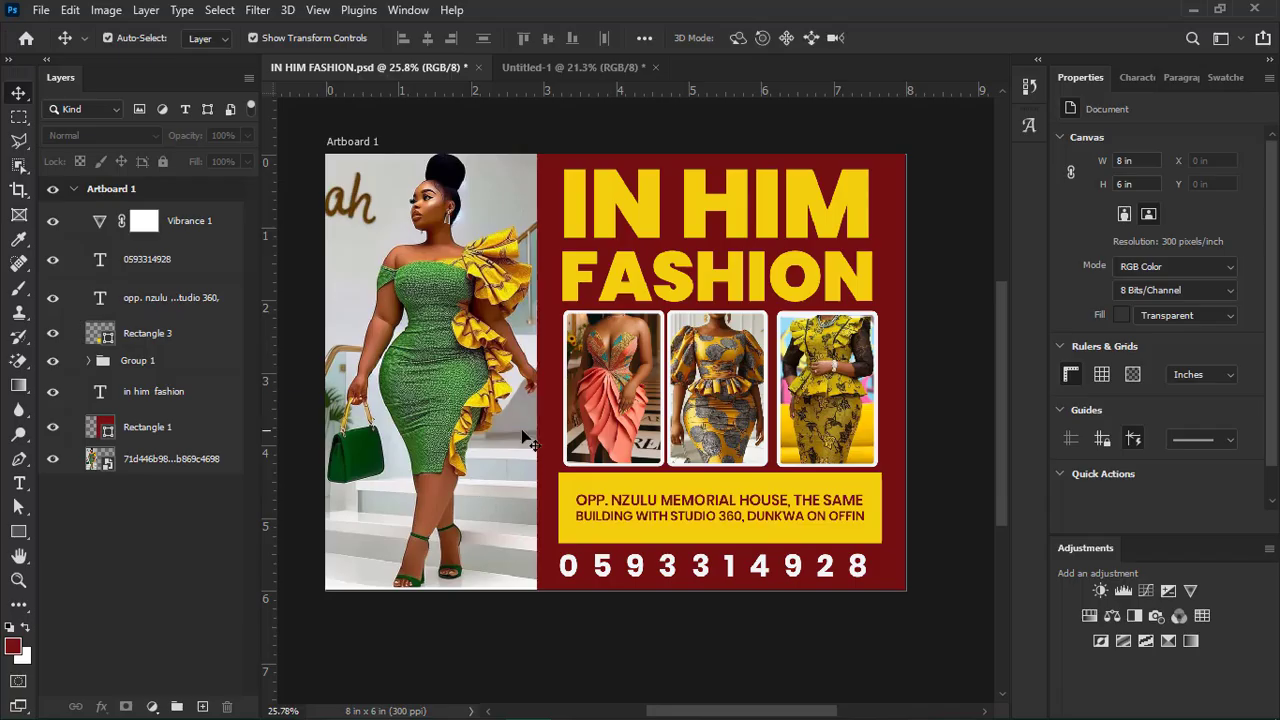
# In Untitled-1, draw a rectangle about 4.34 x 0.85 in on the red panel below the outfit photos and fill it yellow.
pyautogui.click(566, 490)
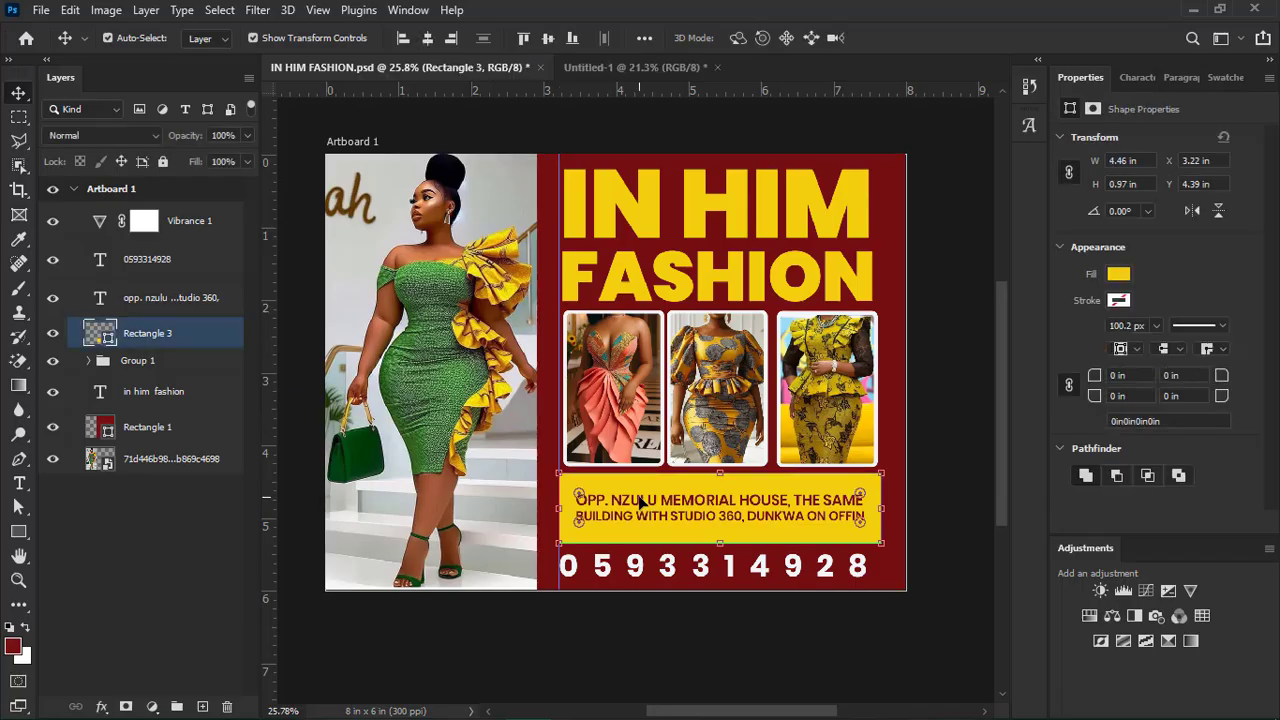
pyautogui.click(978, 530)
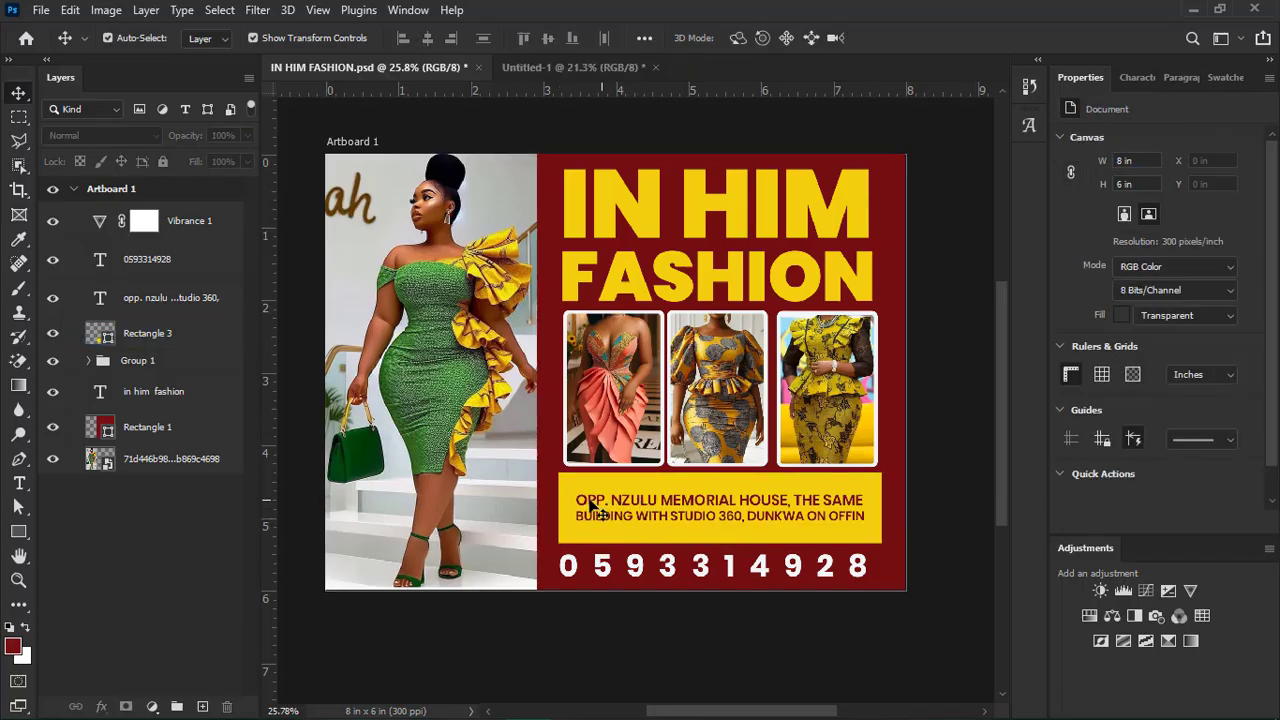
pyautogui.click(160, 335)
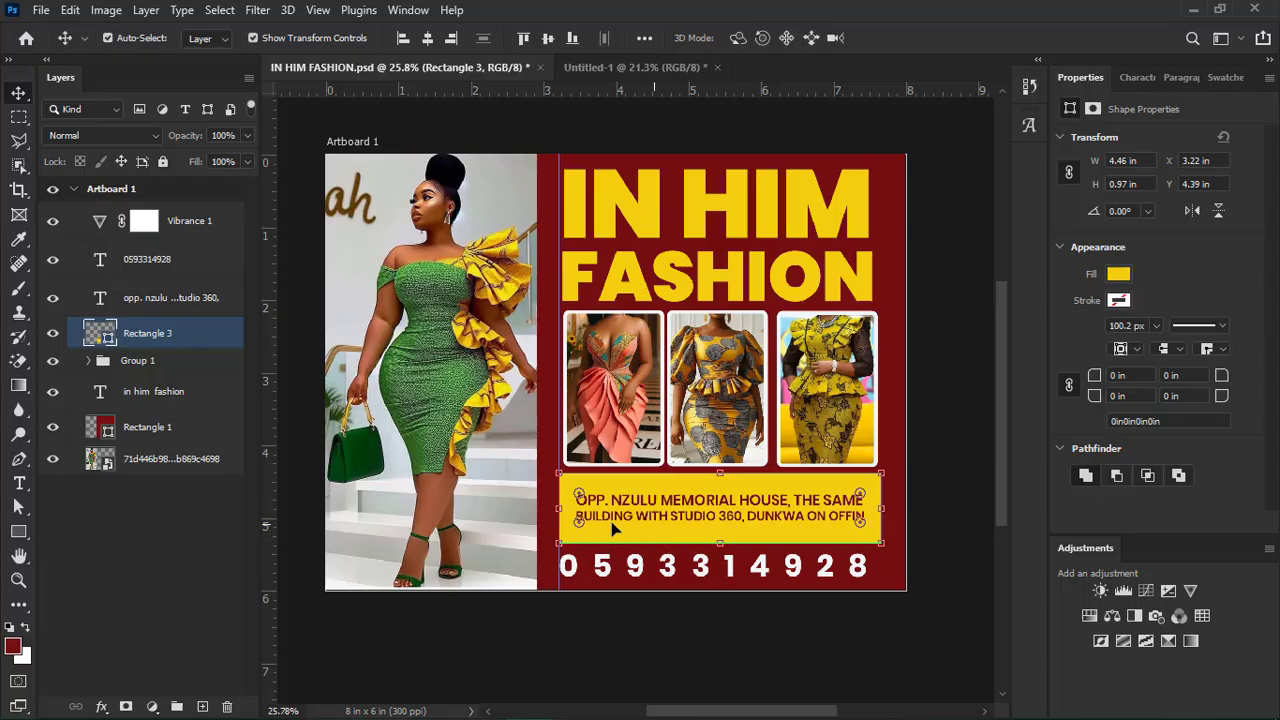
pyautogui.click(645, 67)
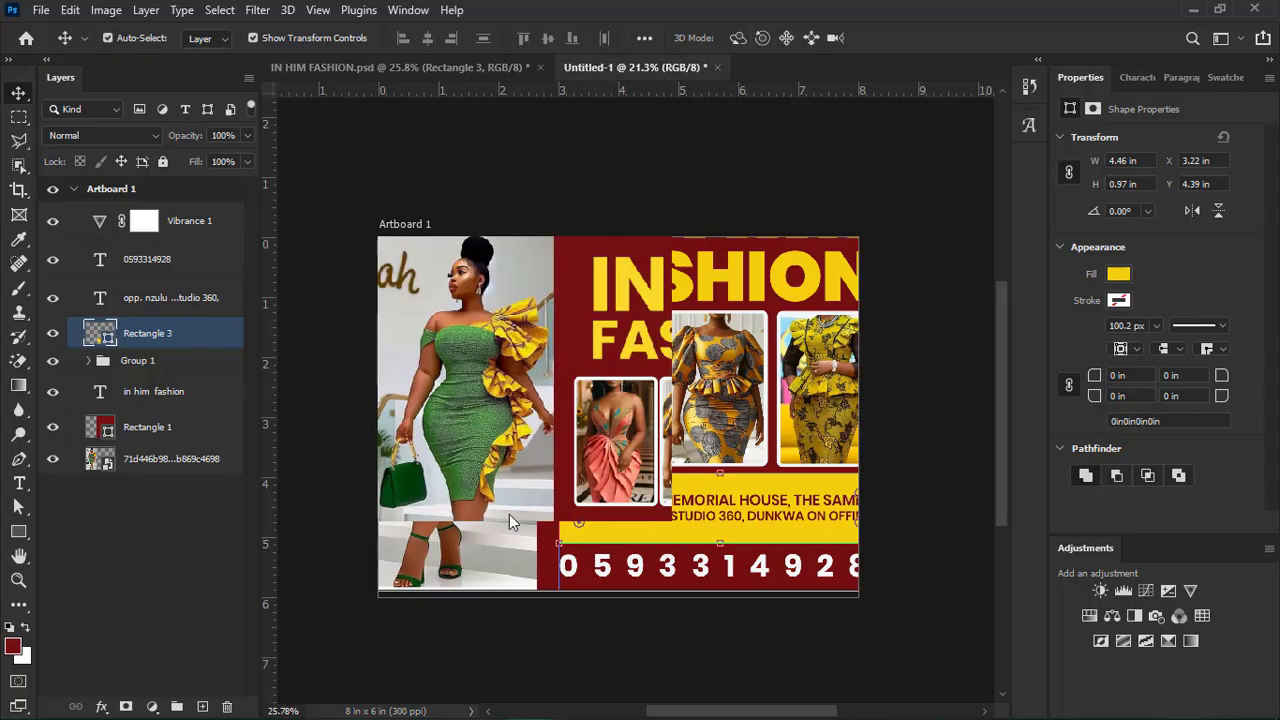
pyautogui.click(14, 534)
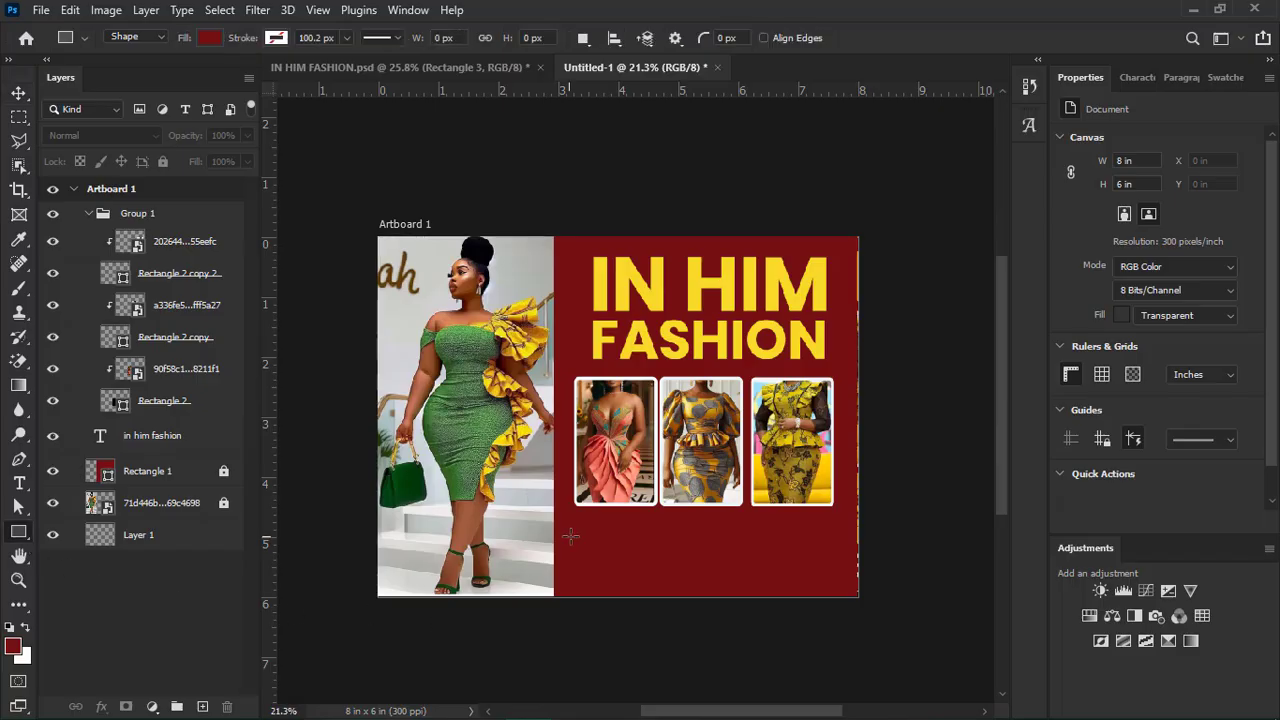
pyautogui.moveTo(571, 525); pyautogui.dragTo(831, 575)
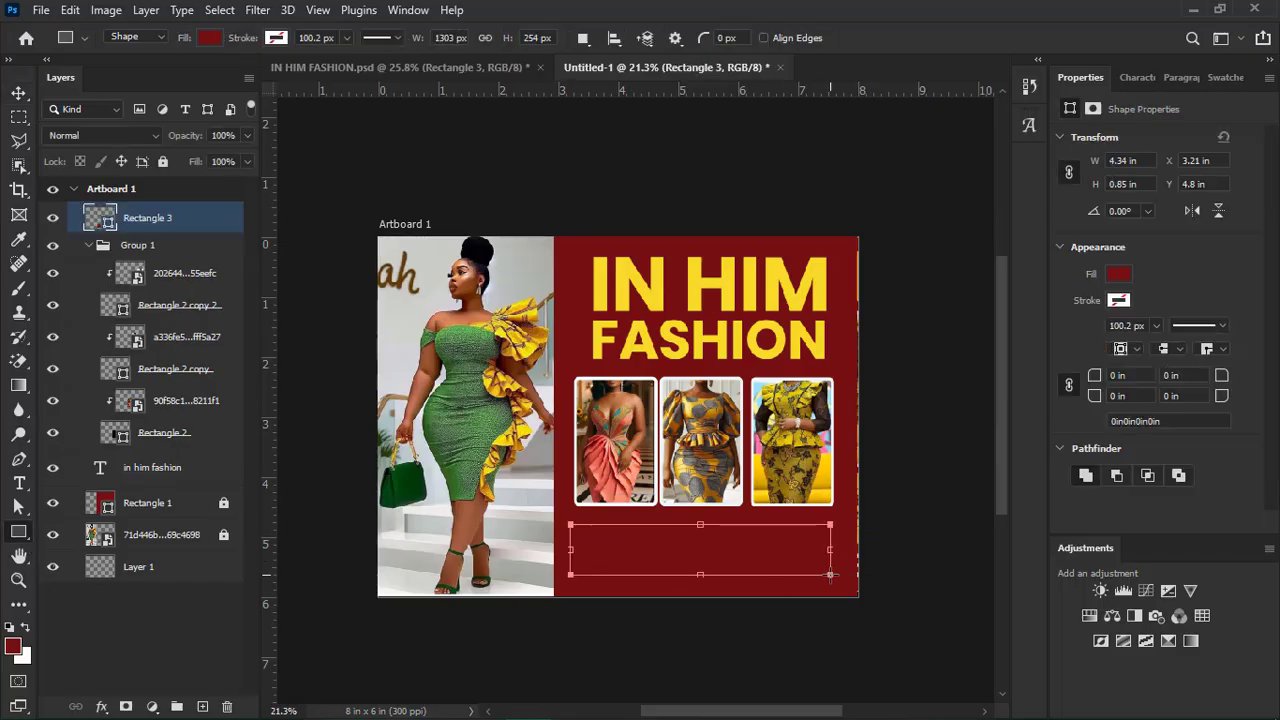
pyautogui.click(1116, 278)
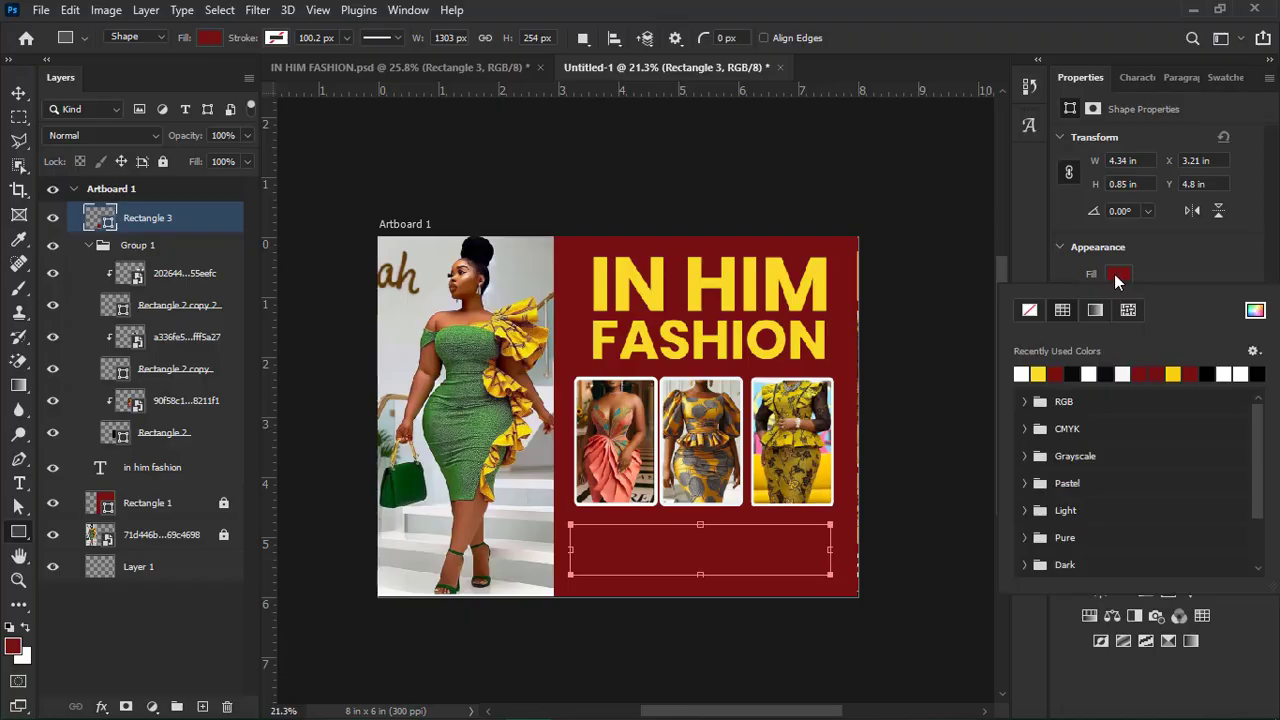
pyautogui.click(1040, 372)
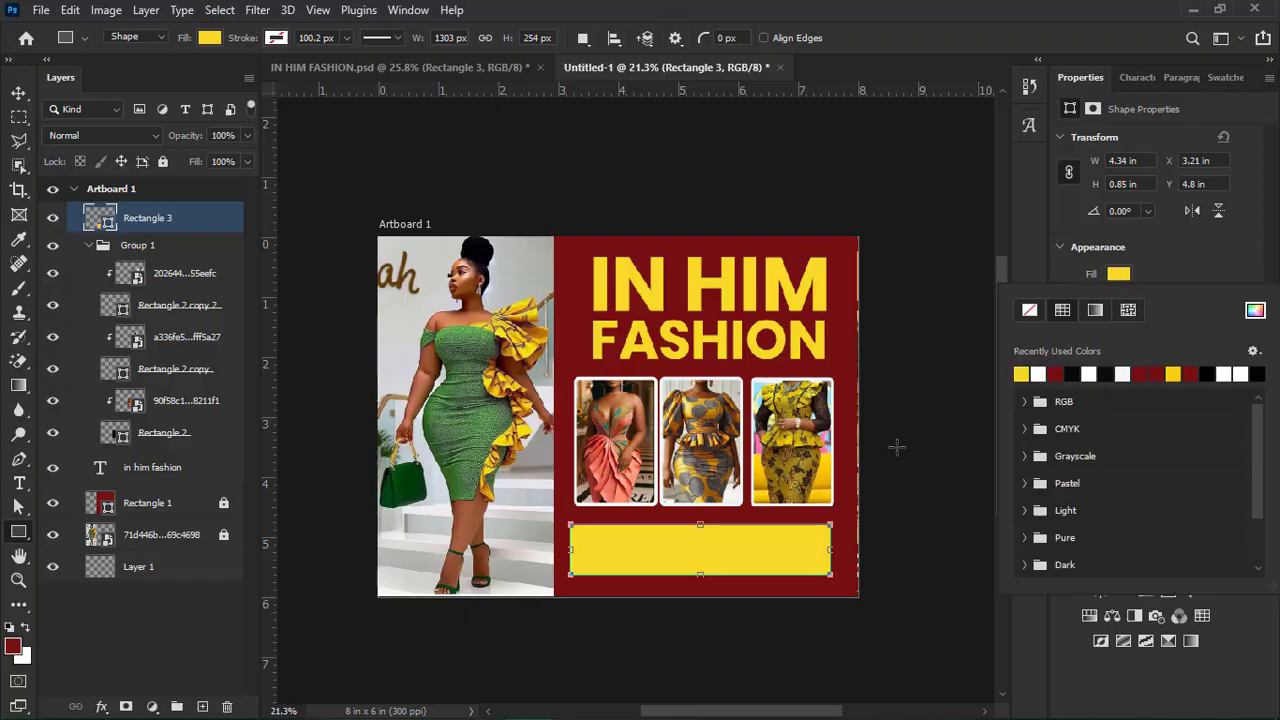
pyautogui.click(832, 470)
pyautogui.press('v')
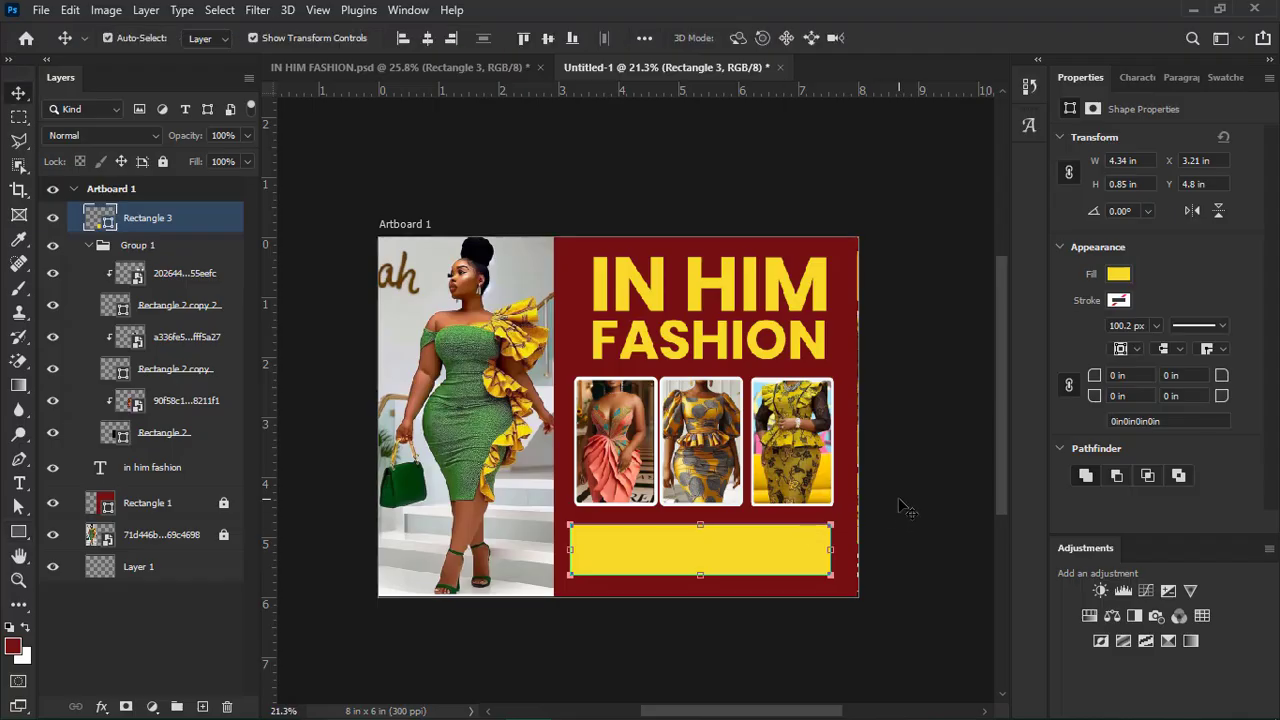
# Move the yellow rectangle closer under the outfit photos, at about X 3.3 in and Y 4.7 in.
pyautogui.click(900, 512)
pyautogui.scroll(3, 723, 537)
pyautogui.scroll(1, 722, 550)
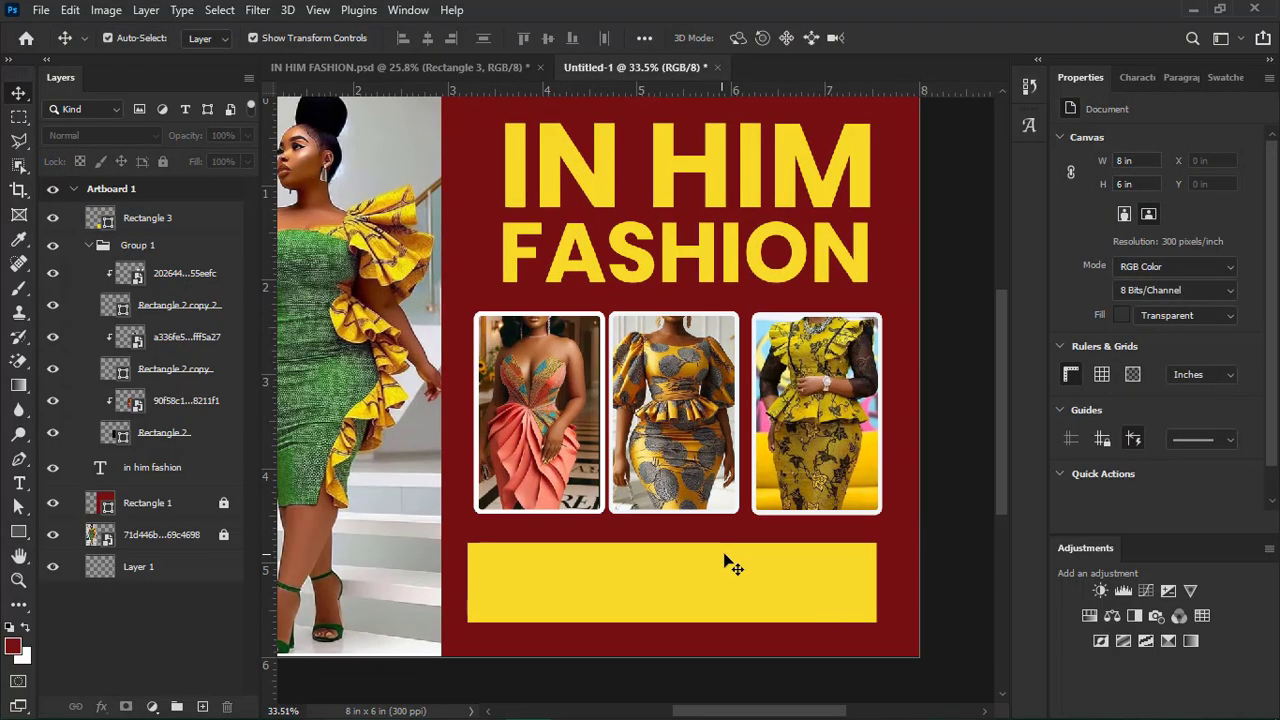
pyautogui.moveTo(723, 554); pyautogui.dragTo(734, 546)
pyautogui.scroll(-3, 734, 548)
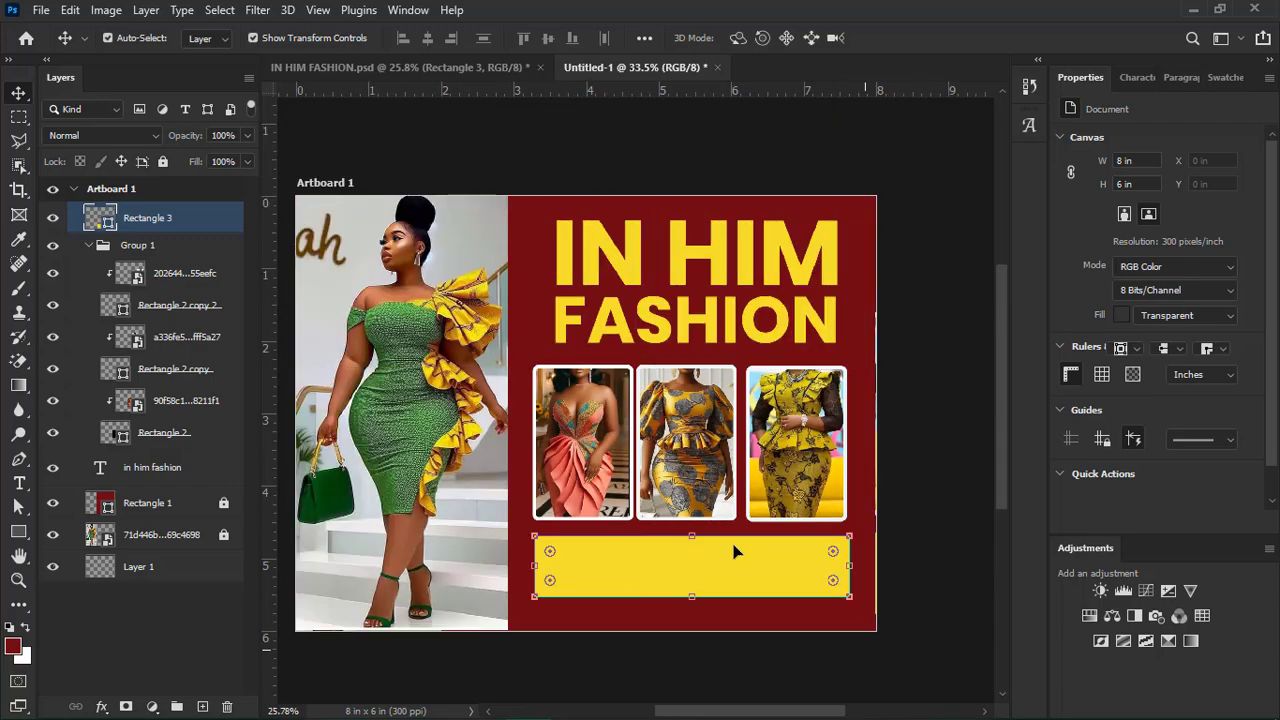
pyautogui.click(900, 594)
# Copy the dark red address text from IN HIM FASHION.psd onto the yellow rectangle in Untitled-1.
pyautogui.click(436, 62)
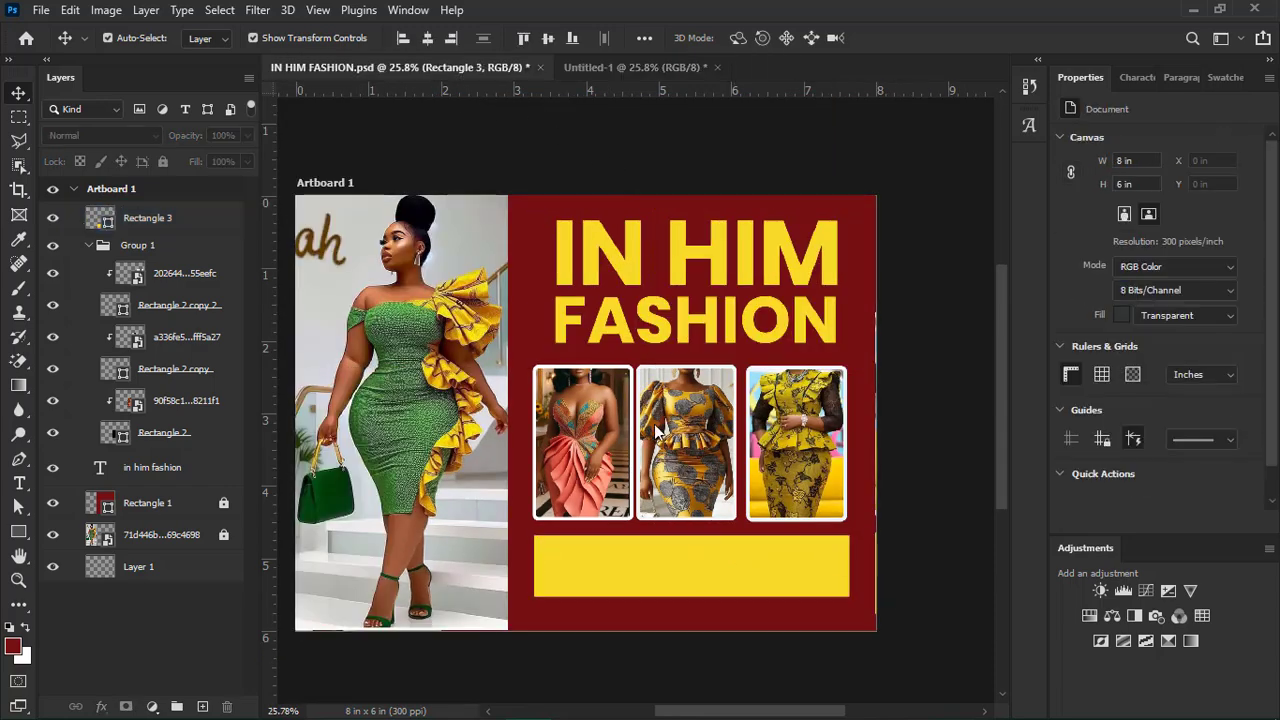
pyautogui.scroll(3, 710, 640)
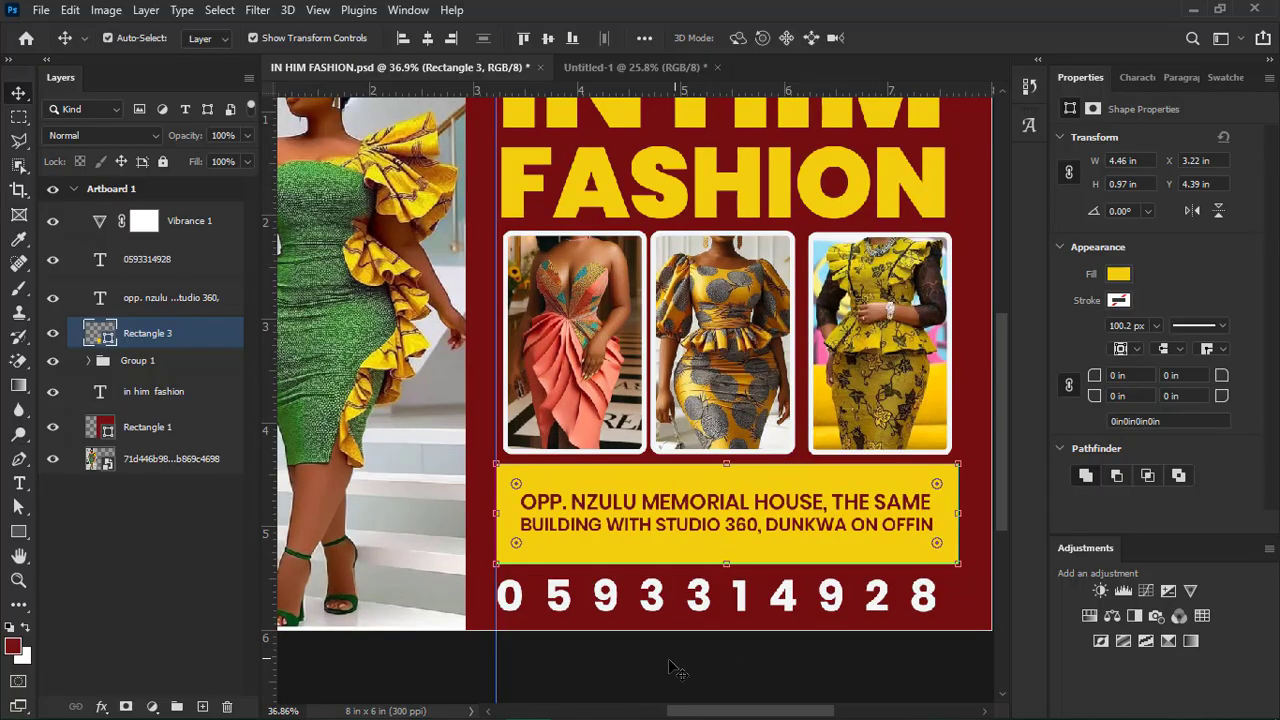
pyautogui.click(674, 669)
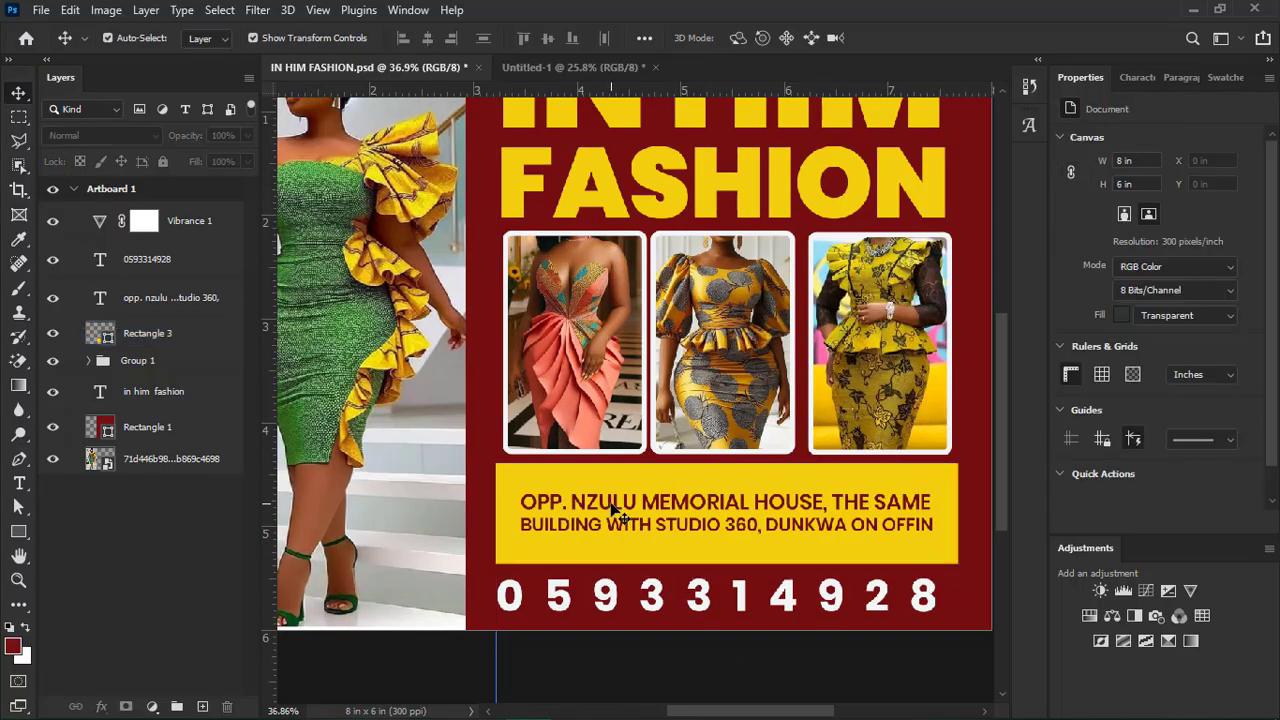
pyautogui.moveTo(630, 522); pyautogui.dragTo(697, 573)
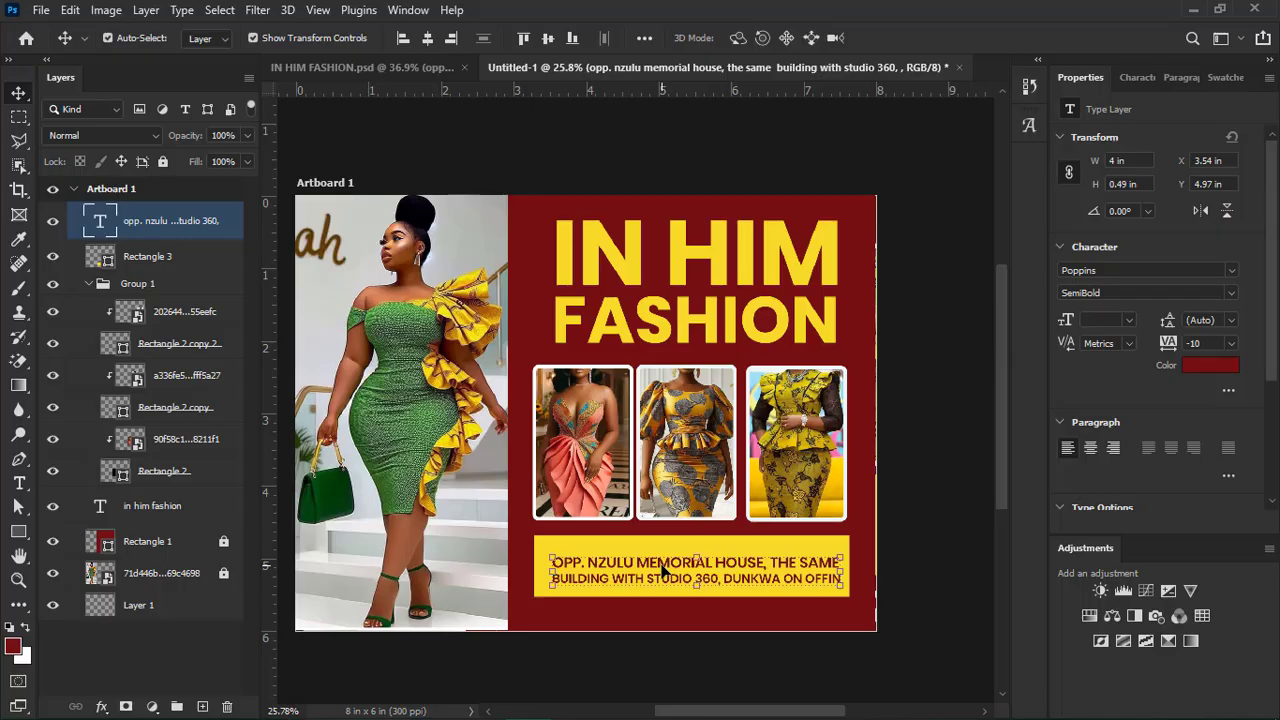
# Align the address text and Rectangle 3 to each other on their horizontal and vertical centers.
pyautogui.scroll(2, 664, 571)
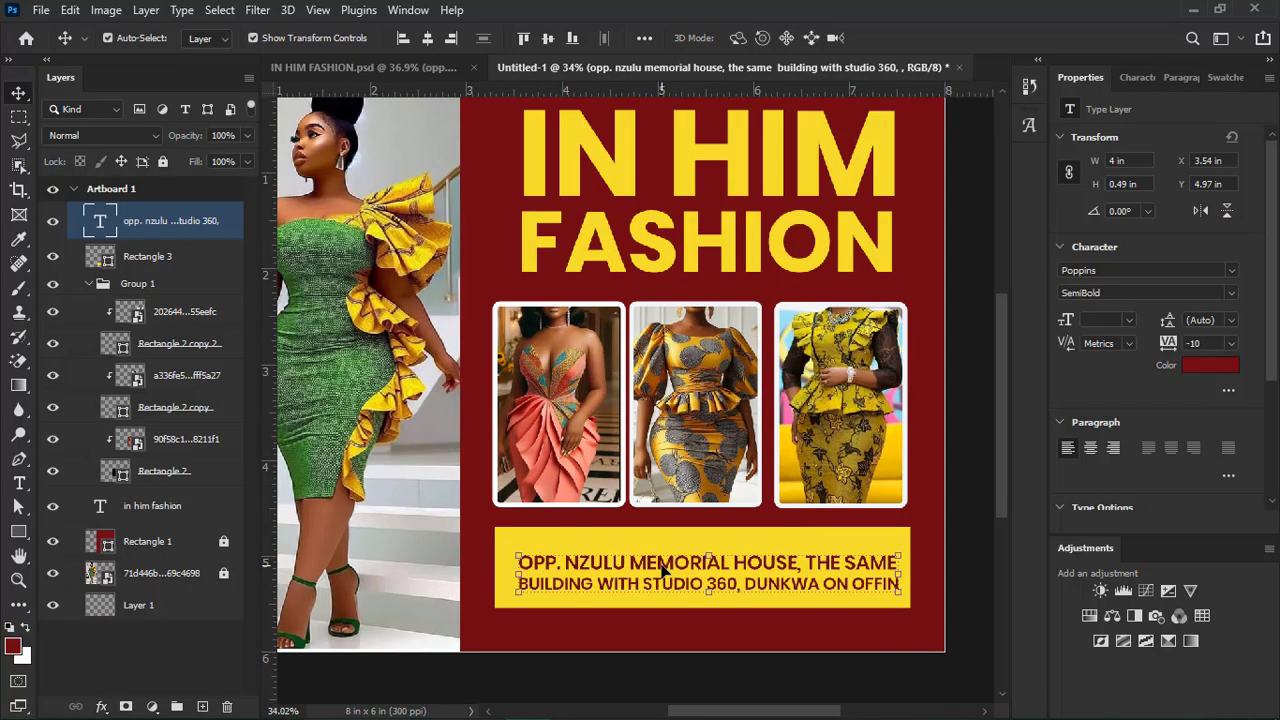
pyautogui.moveTo(678, 574); pyautogui.dragTo(688, 518)
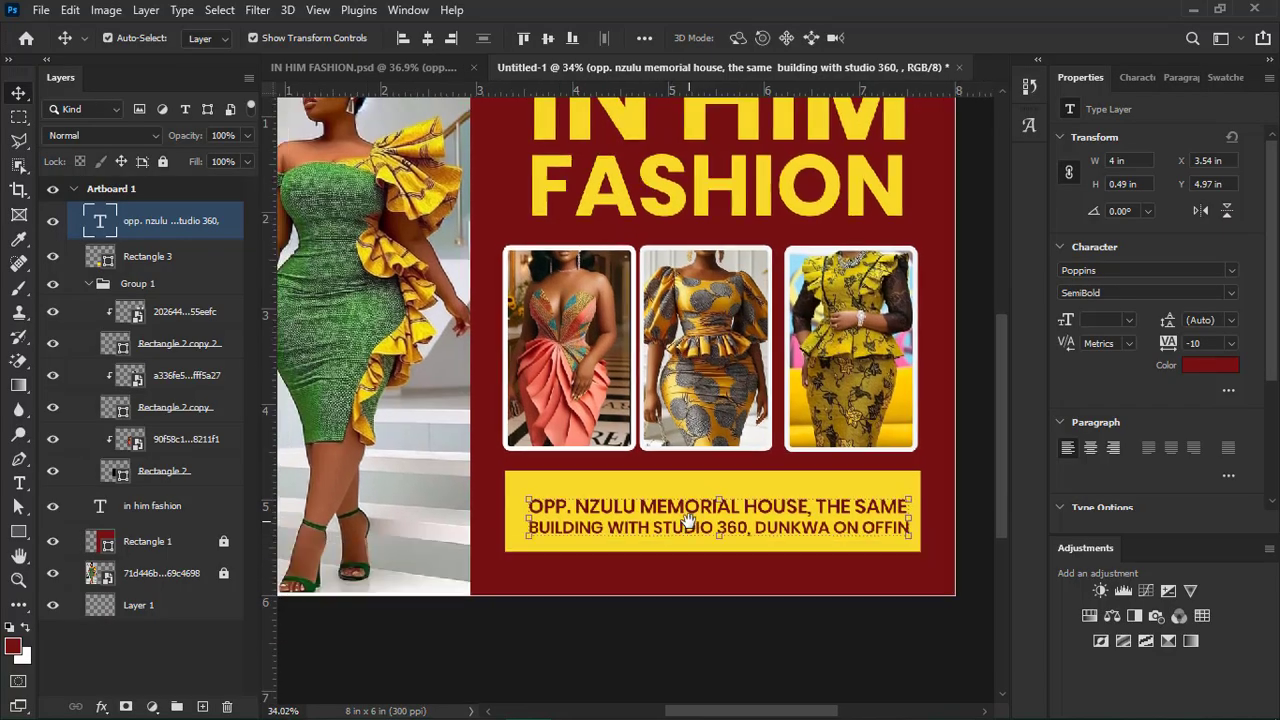
pyautogui.keyDown('shift'); pyautogui.click(148, 259); pyautogui.keyUp('shift')
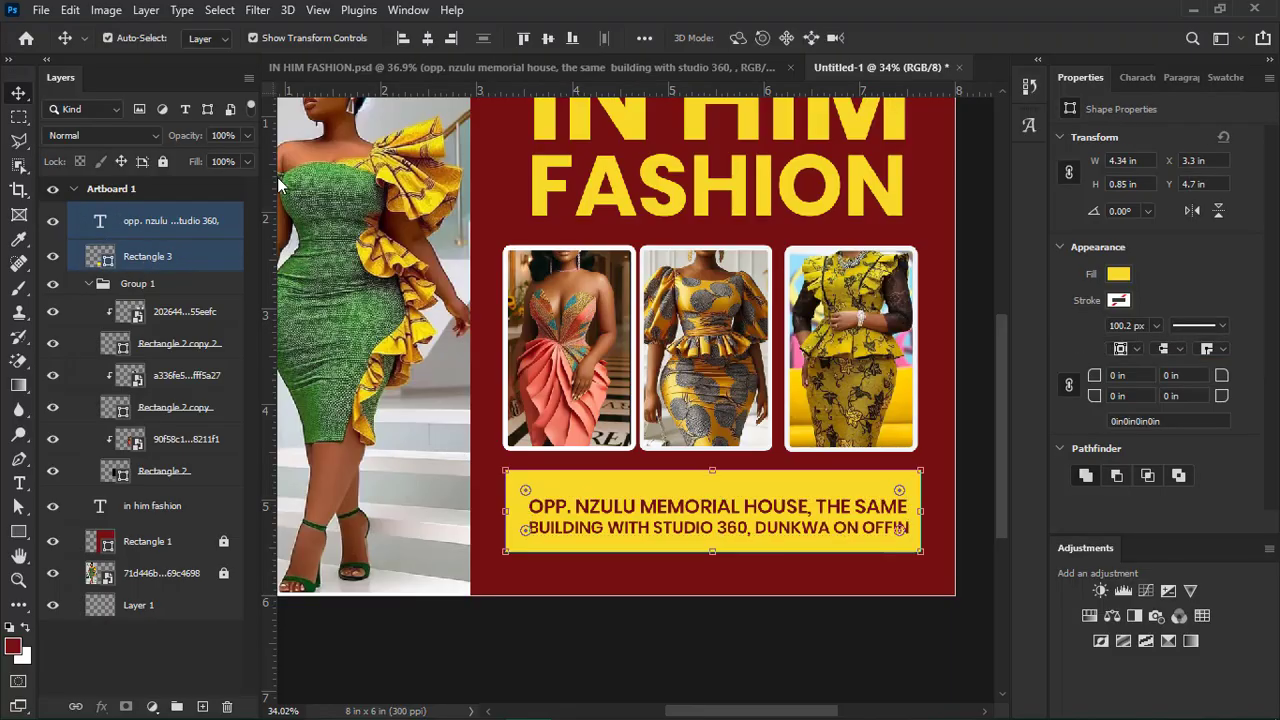
pyautogui.click(427, 40)
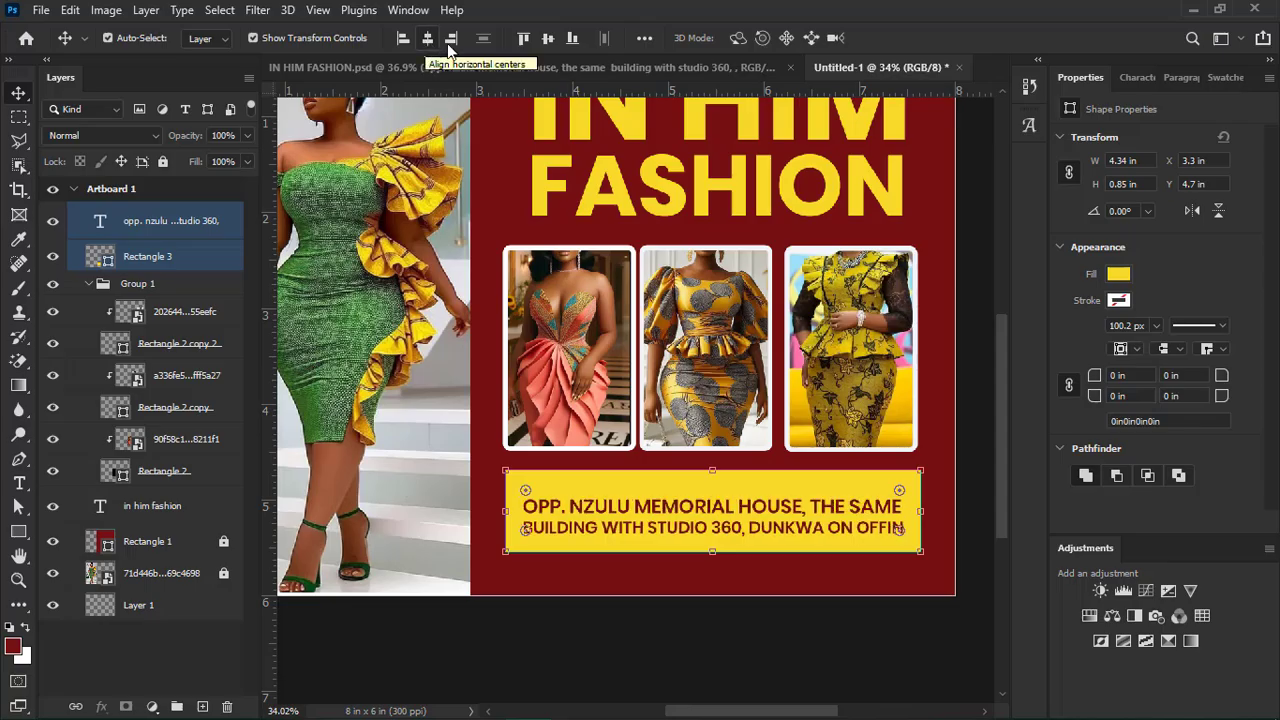
pyautogui.click(548, 39)
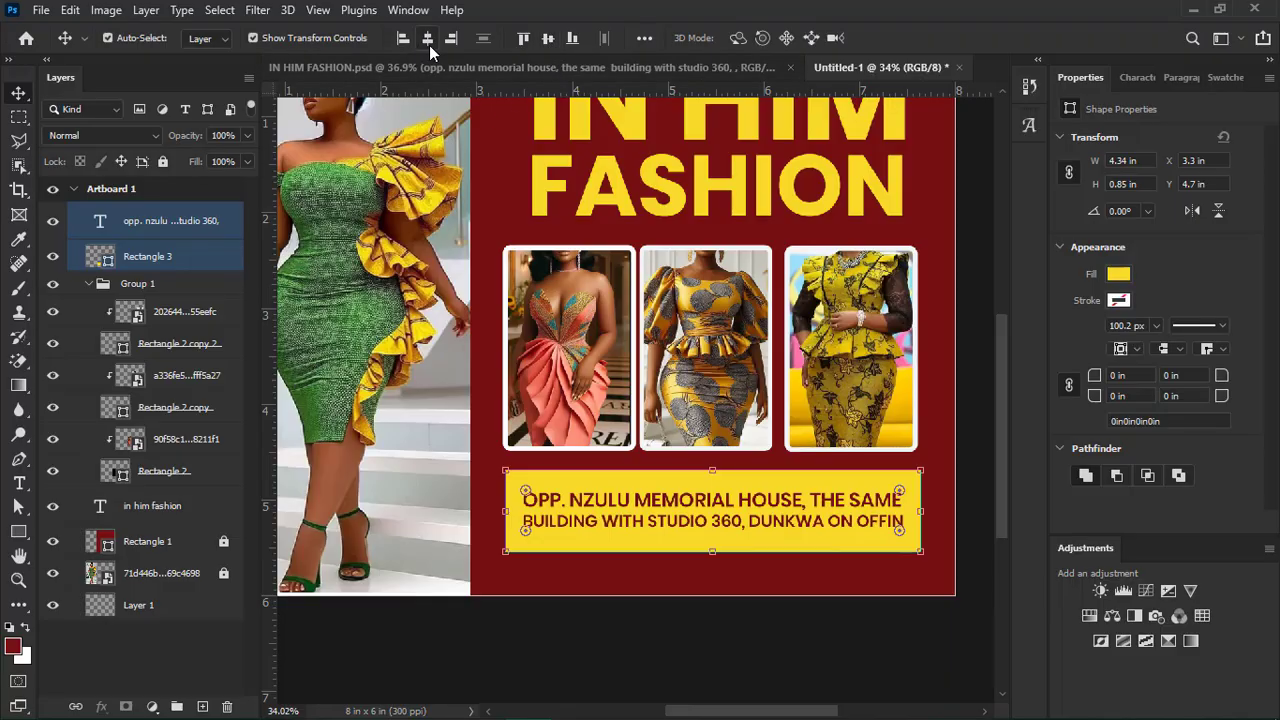
pyautogui.click(597, 648)
pyautogui.scroll(-2, 666, 562)
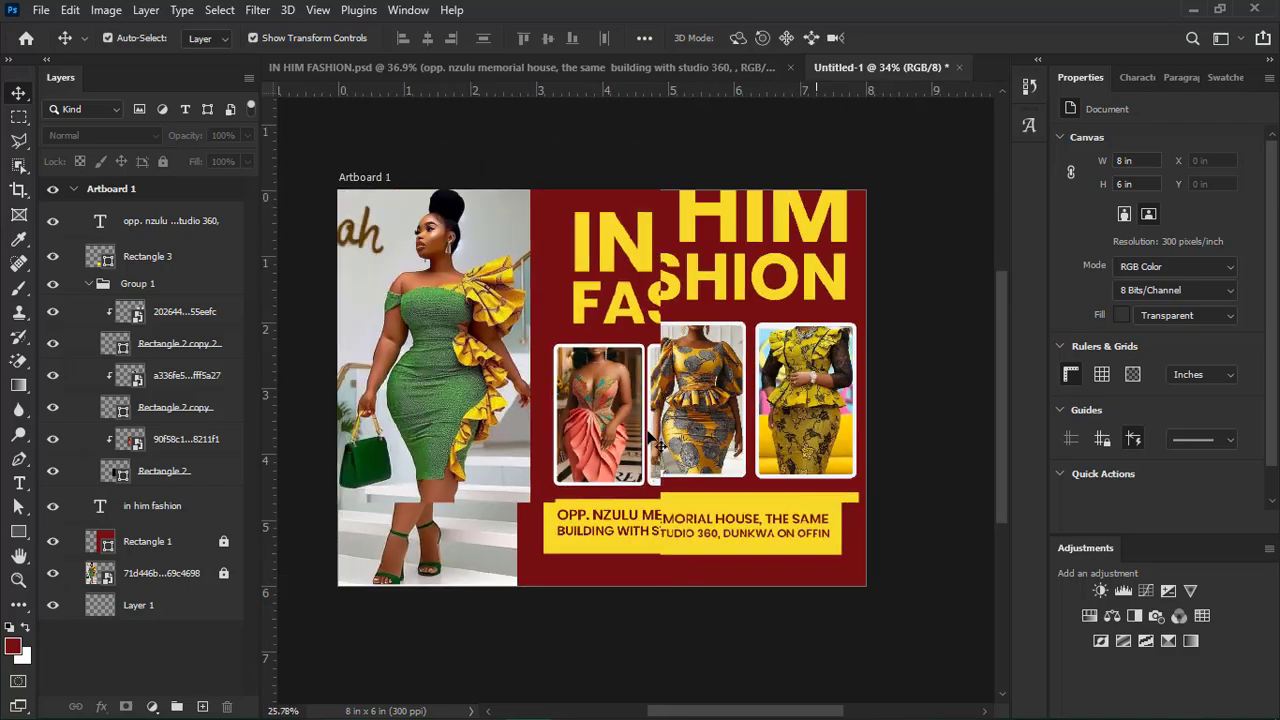
# Copy the white phone number line from IN HIM FASHION.psd into Untitled-1 and place it below the yellow box, at about X 3.41 in and Y 5.56 in.
pyautogui.click(442, 70)
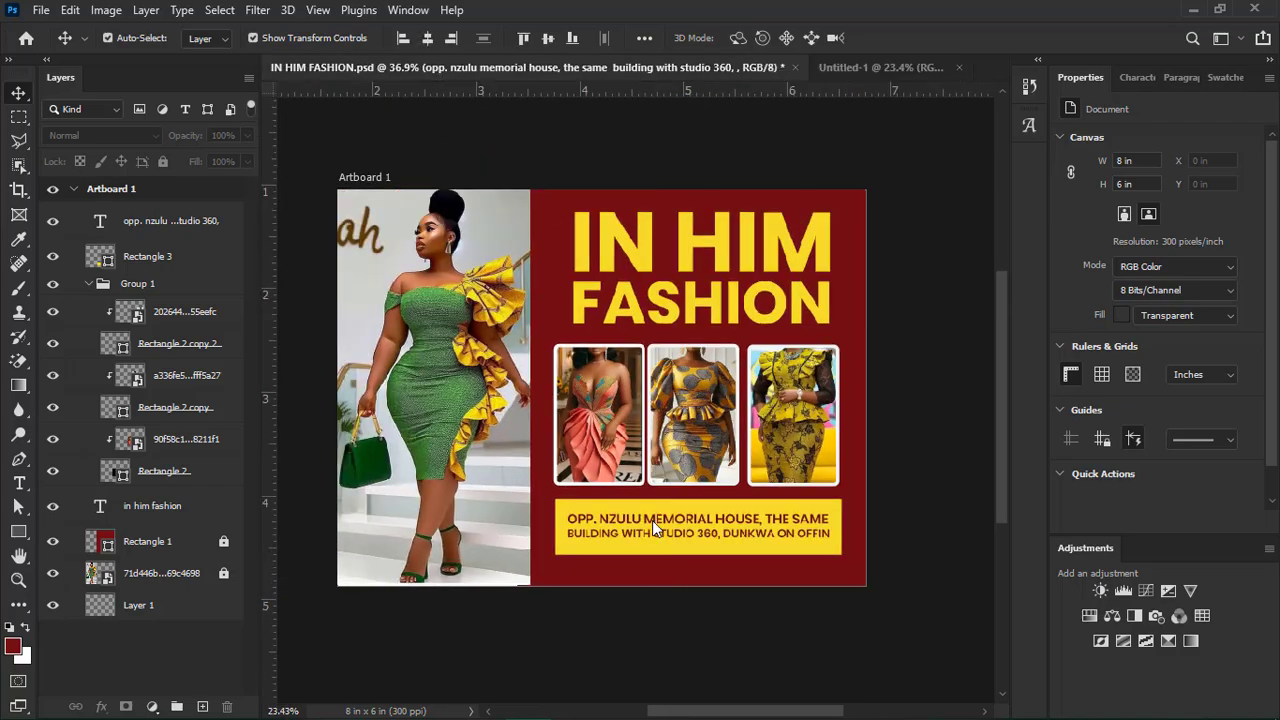
pyautogui.scroll(-2, 705, 598)
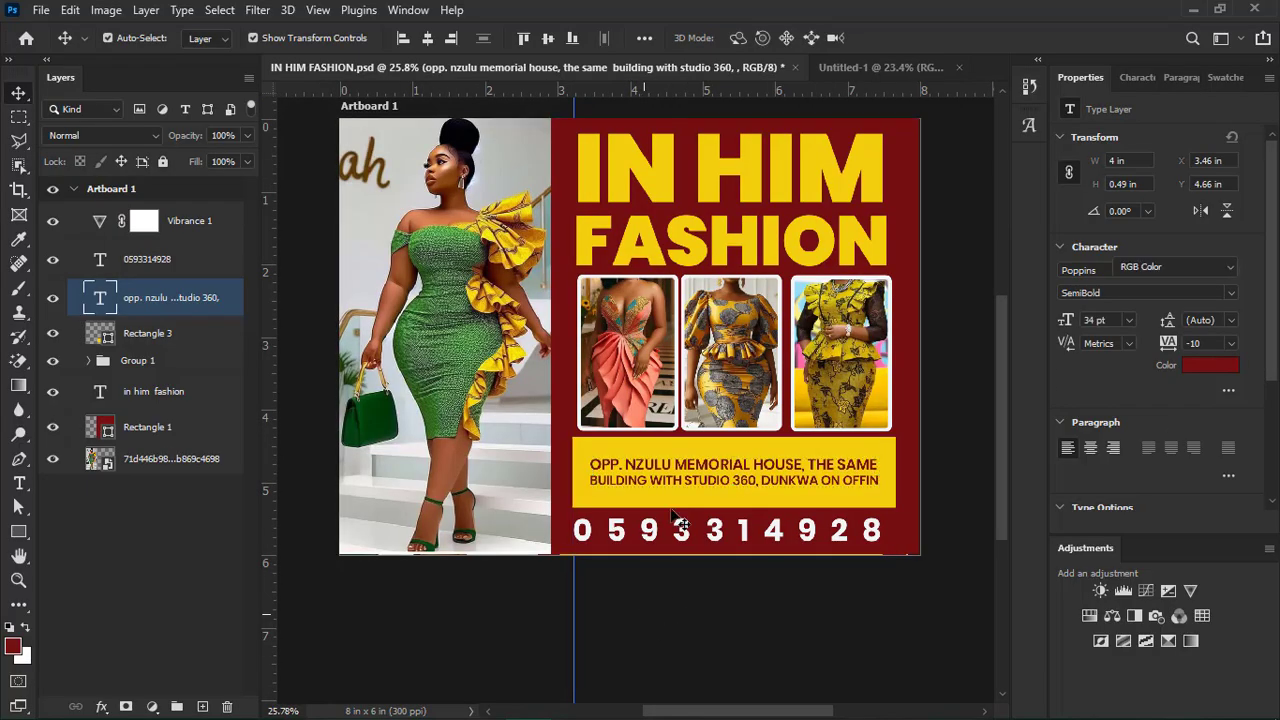
pyautogui.scroll(2, 655, 537)
pyautogui.scroll(1, 655, 537)
pyautogui.moveTo(643, 547); pyautogui.dragTo(672, 568)
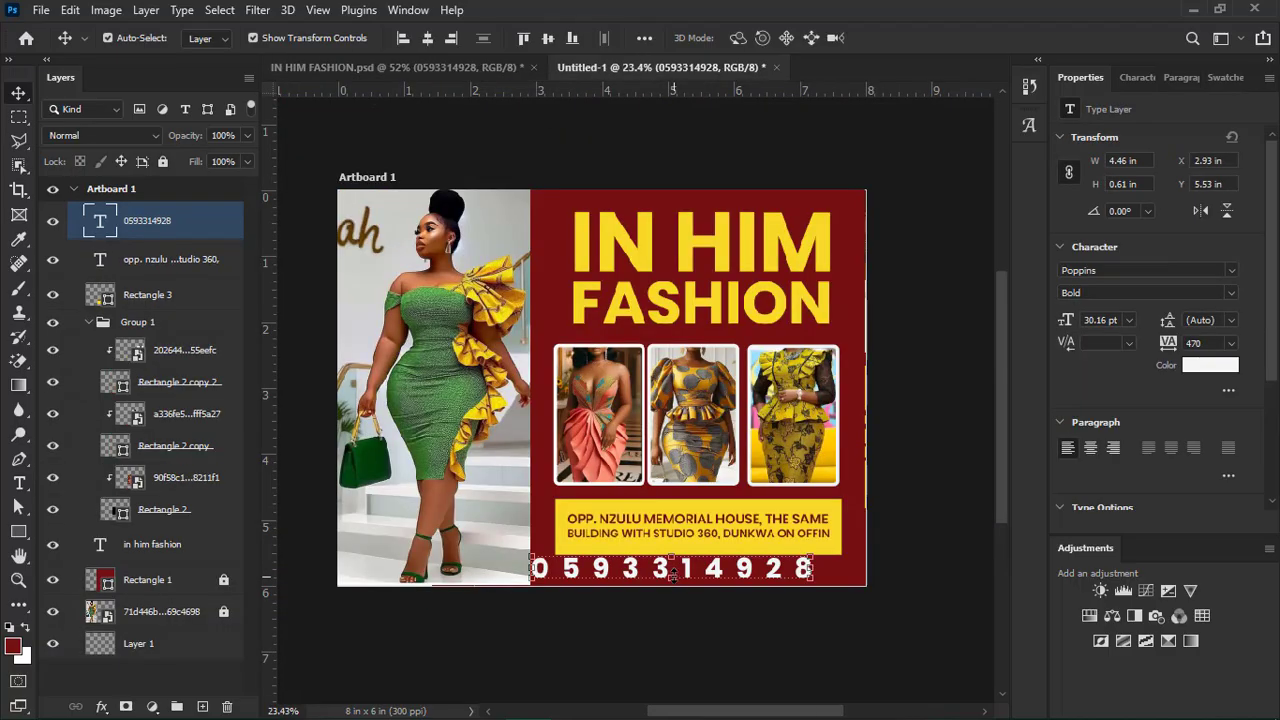
pyautogui.moveTo(668, 581); pyautogui.dragTo(694, 574)
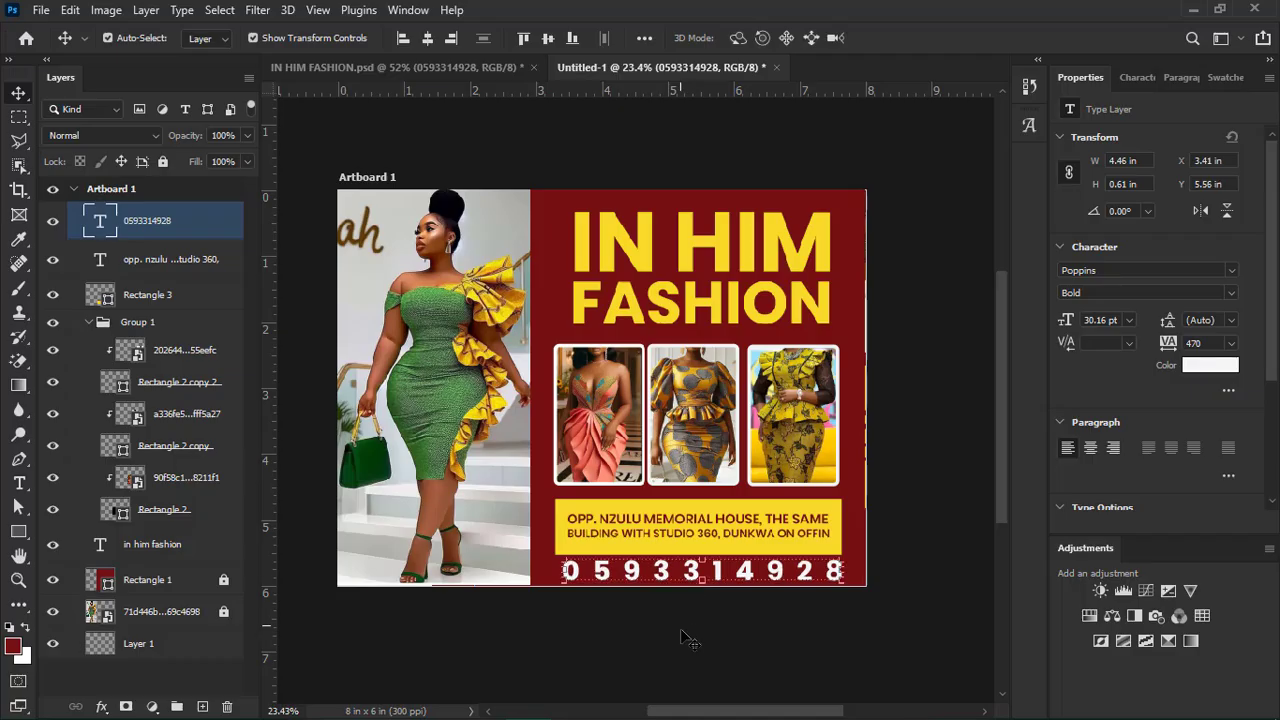
# Nudge the address text and its yellow box up slightly, and raise the phone number line to about Y 5.53 in.
pyautogui.moveTo(848, 536); pyautogui.dragTo(720, 523)
pyautogui.hotkey('shift', 'Up')
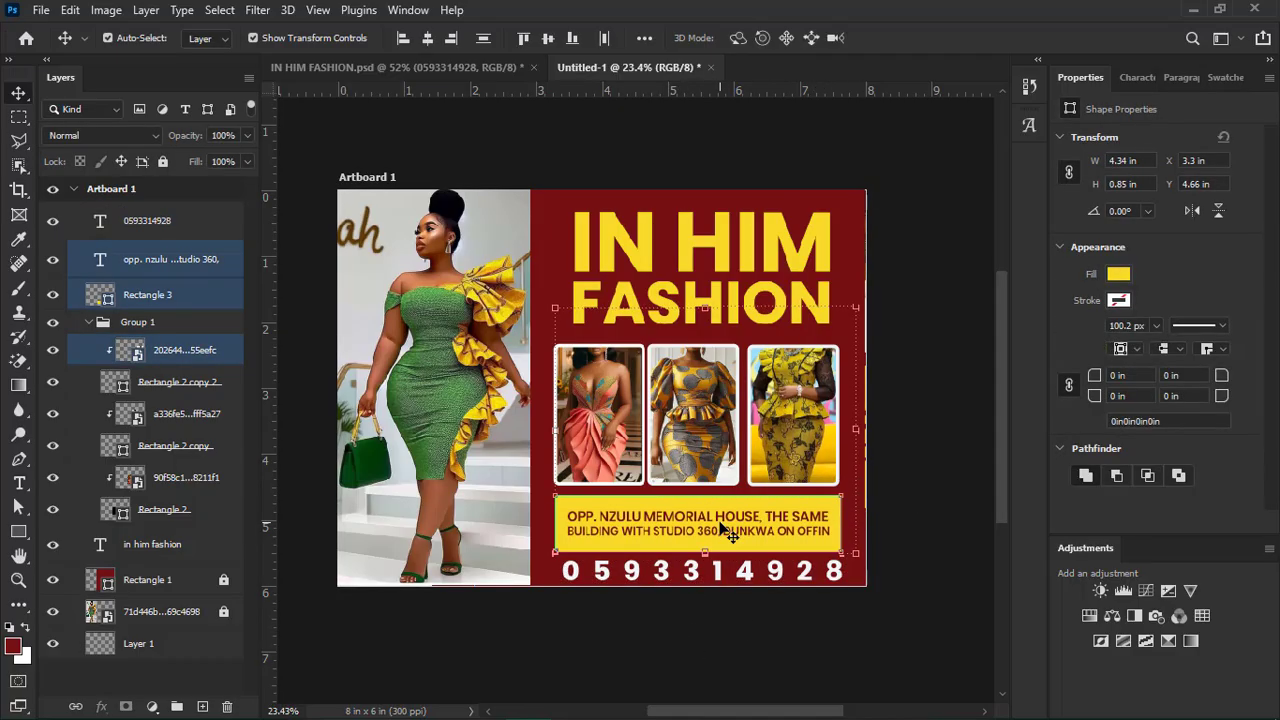
pyautogui.click(920, 582)
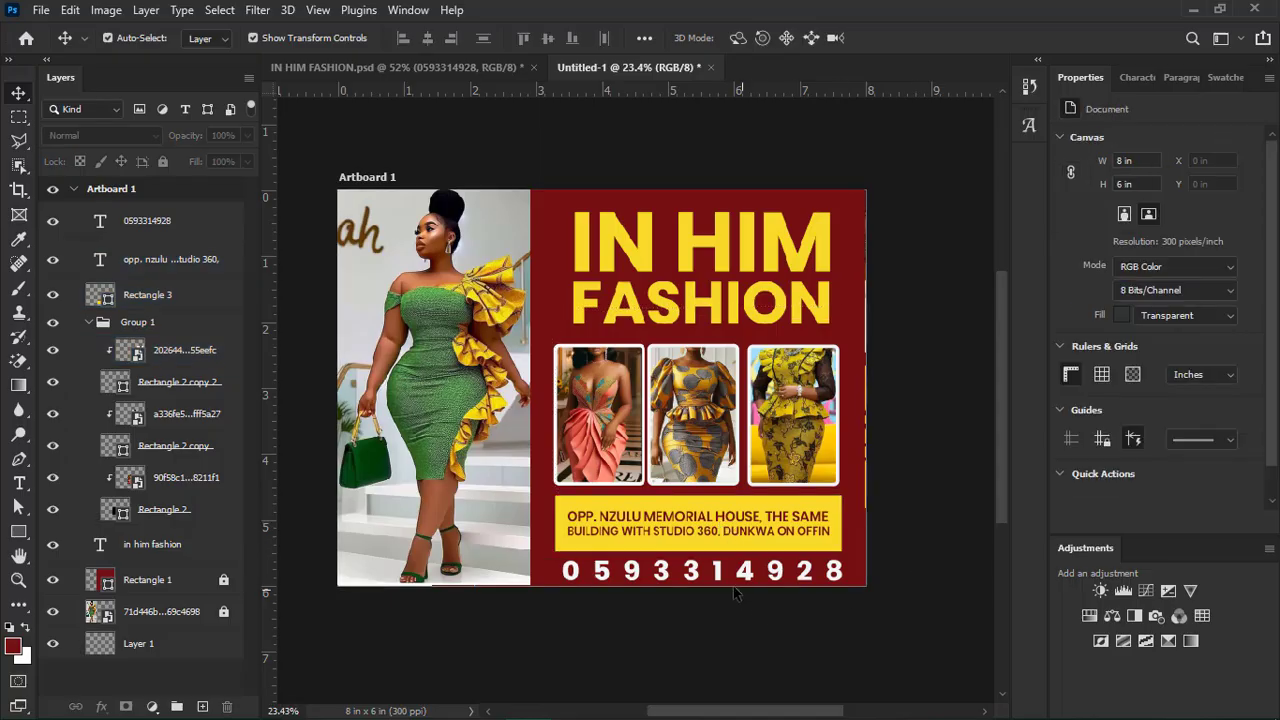
pyautogui.click(718, 578)
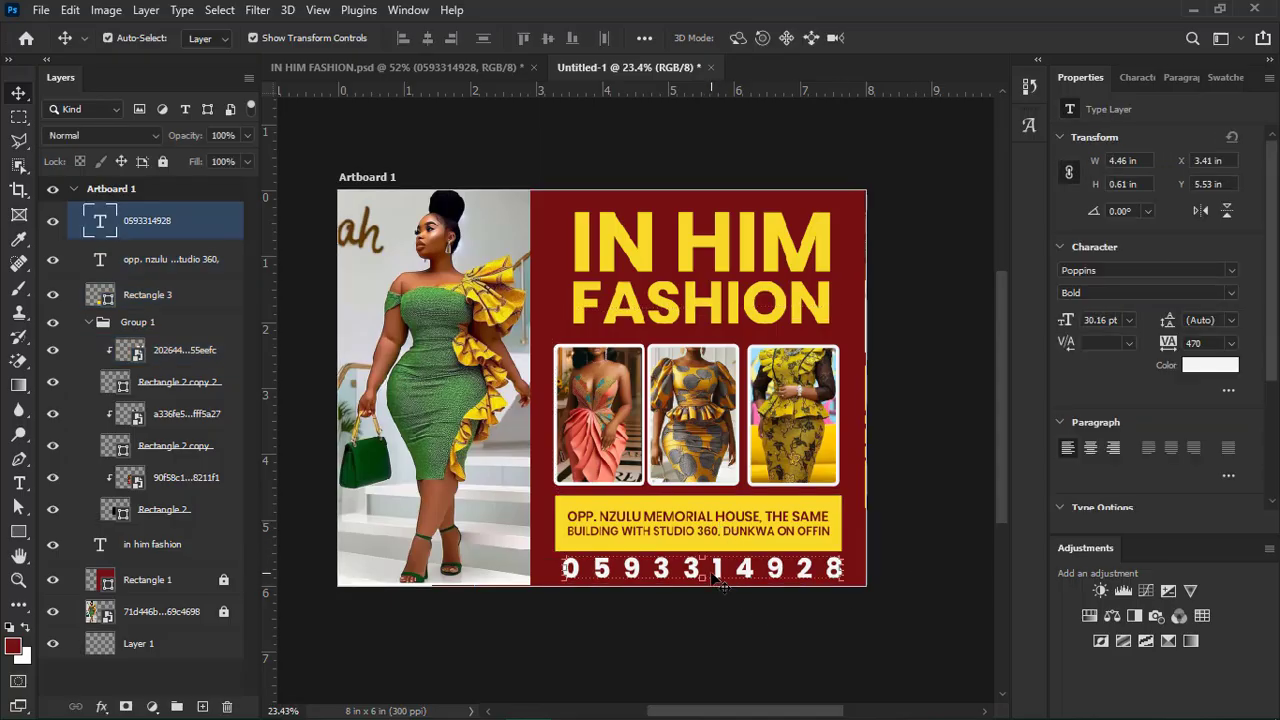
pyautogui.click(698, 662)
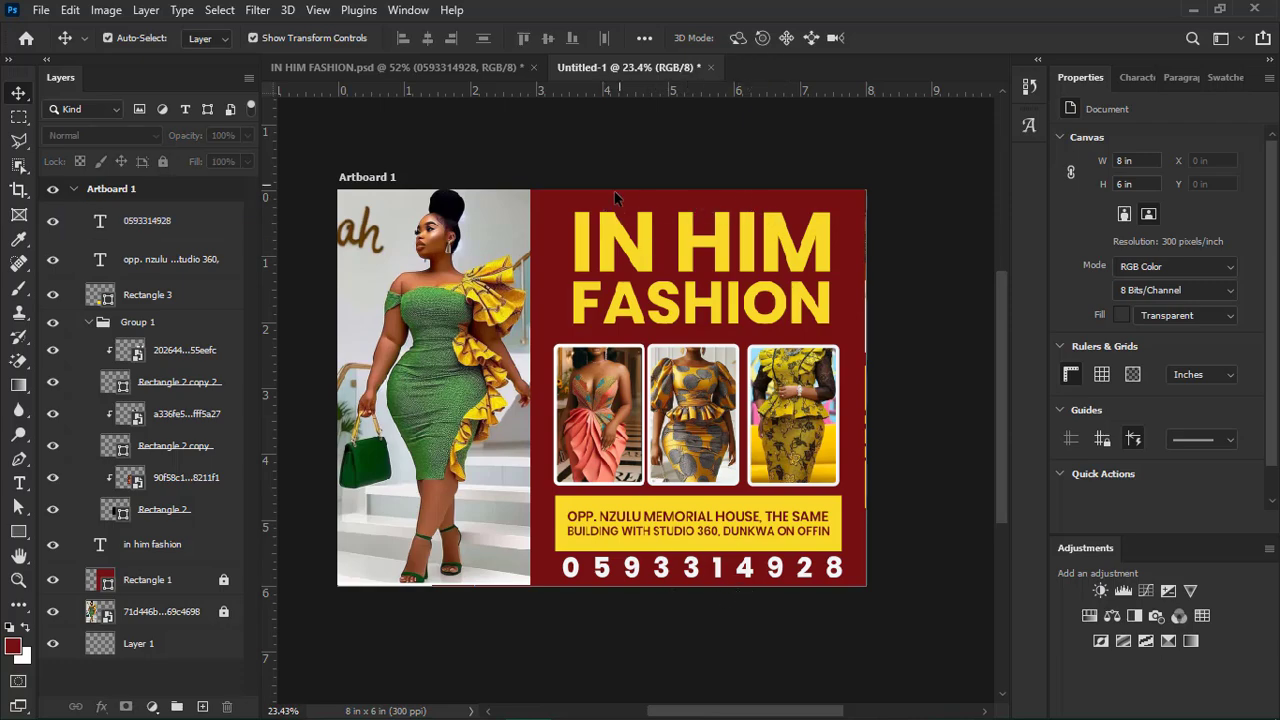
# Select the headline, first two framed outfit photos, address box with its text and phone number line, and nudge them up together.
pyautogui.moveTo(612, 194); pyautogui.dragTo(677, 598)
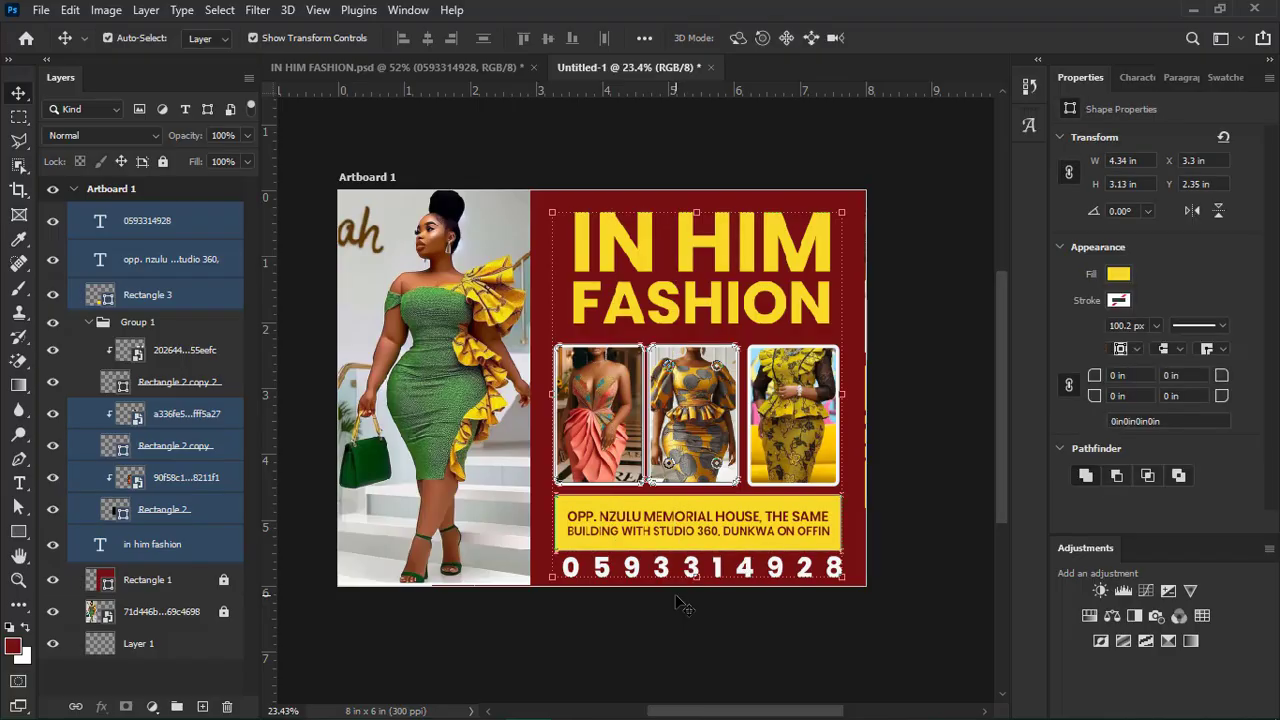
pyautogui.press('Up')
pyautogui.press('Up')
pyautogui.press('Up')
pyautogui.press('Up')
pyautogui.press('Up')
pyautogui.press('Up')
pyautogui.press('Up')
pyautogui.press('Up')
pyautogui.press('Up')
pyautogui.press('Up')
pyautogui.press('Up')
pyautogui.press('Up')
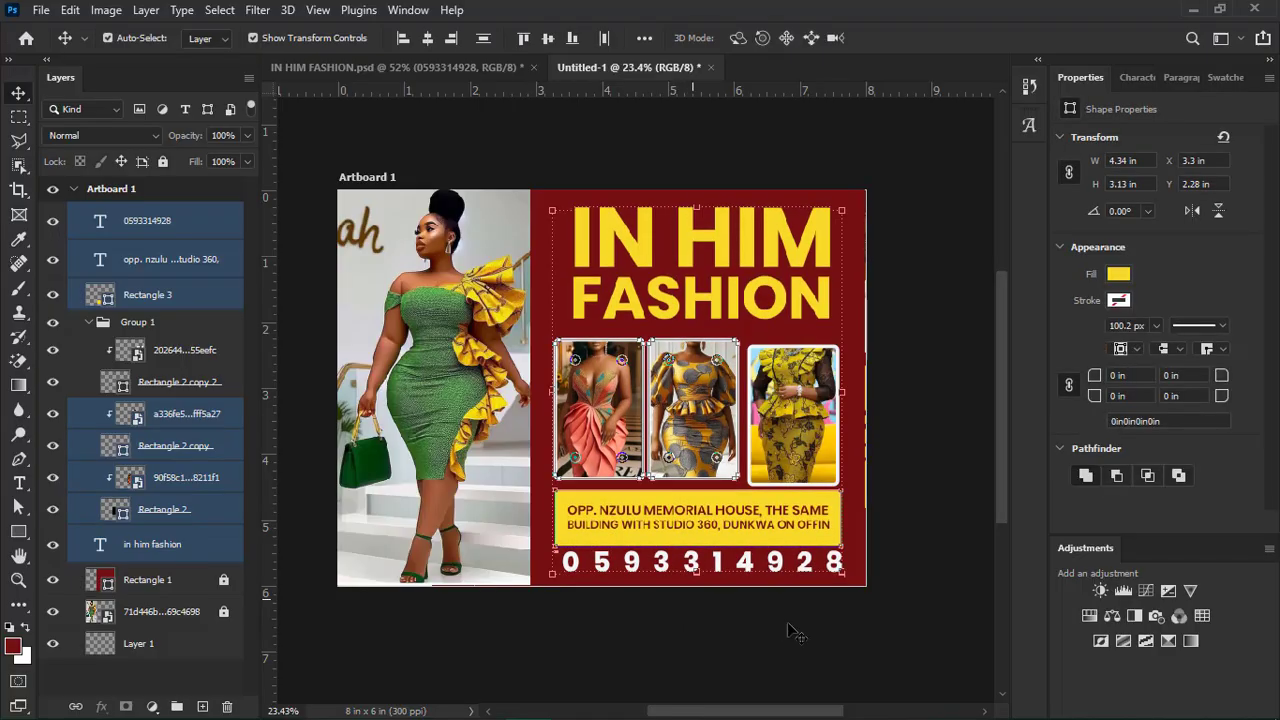
pyautogui.click(903, 617)
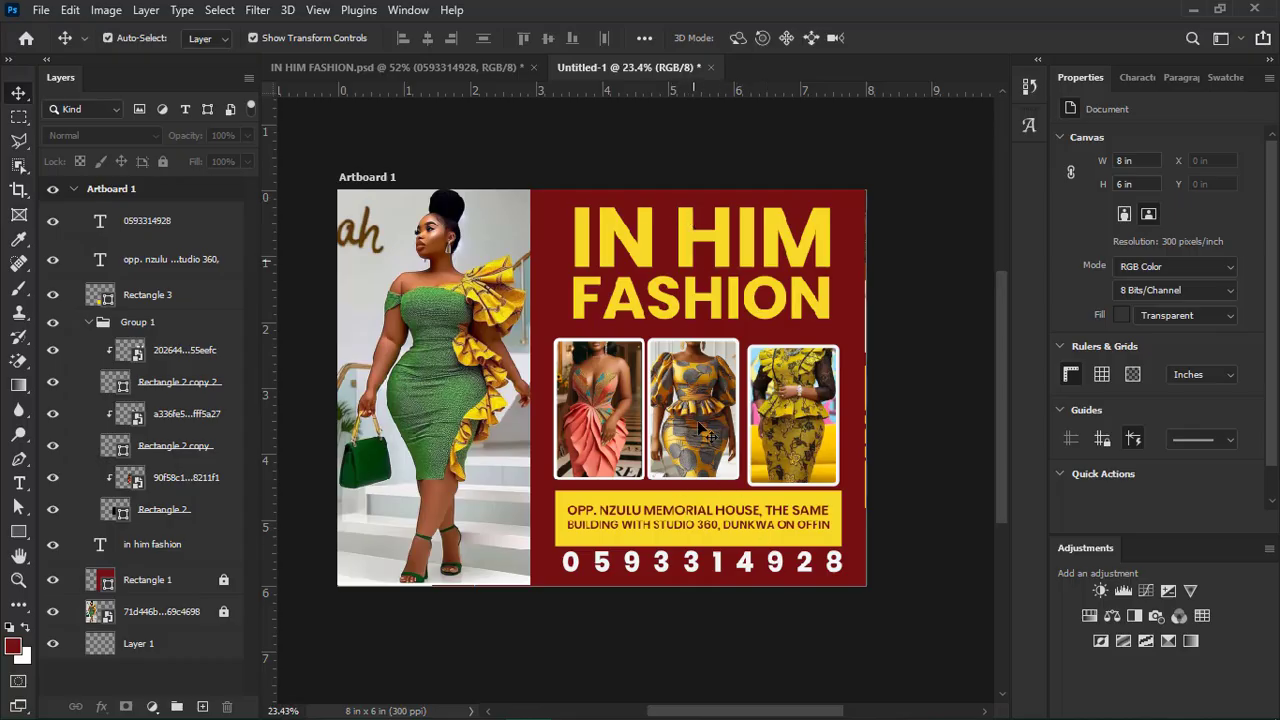
# Inspect the character settings of the address text and the phone number line, and deselect them.
pyautogui.scroll(-1, 683, 512)
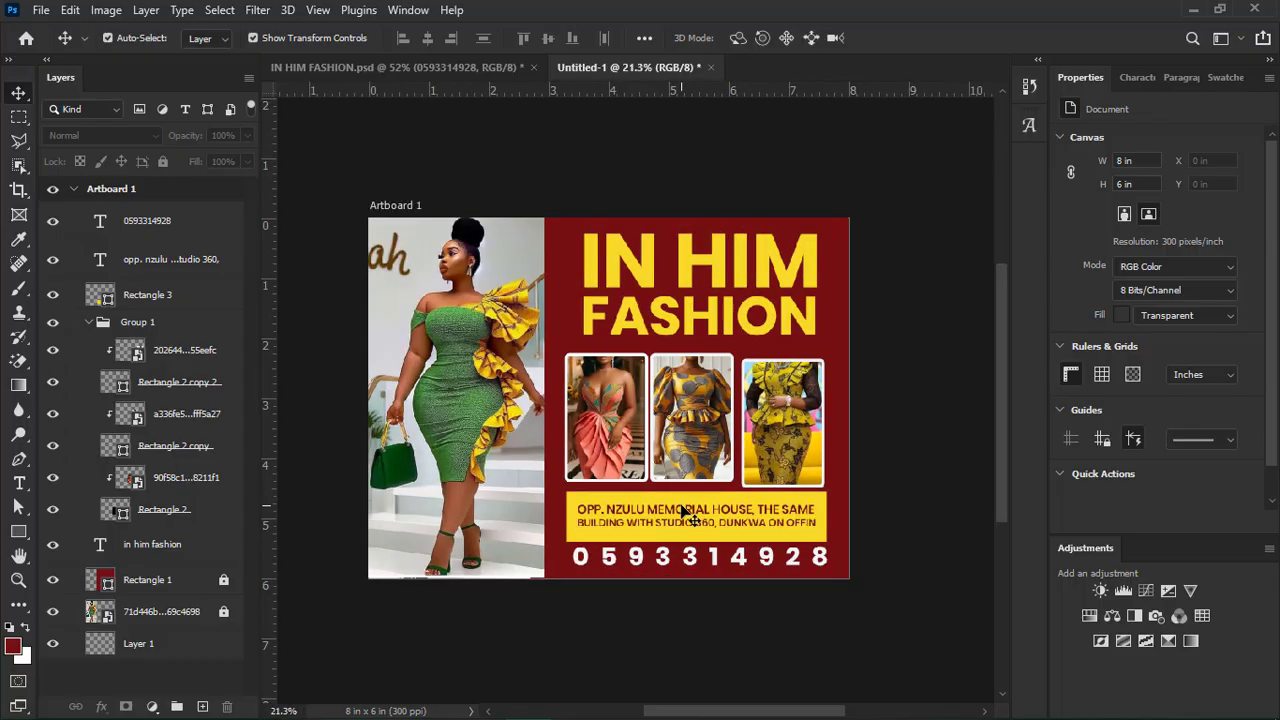
pyautogui.scroll(3, 683, 512)
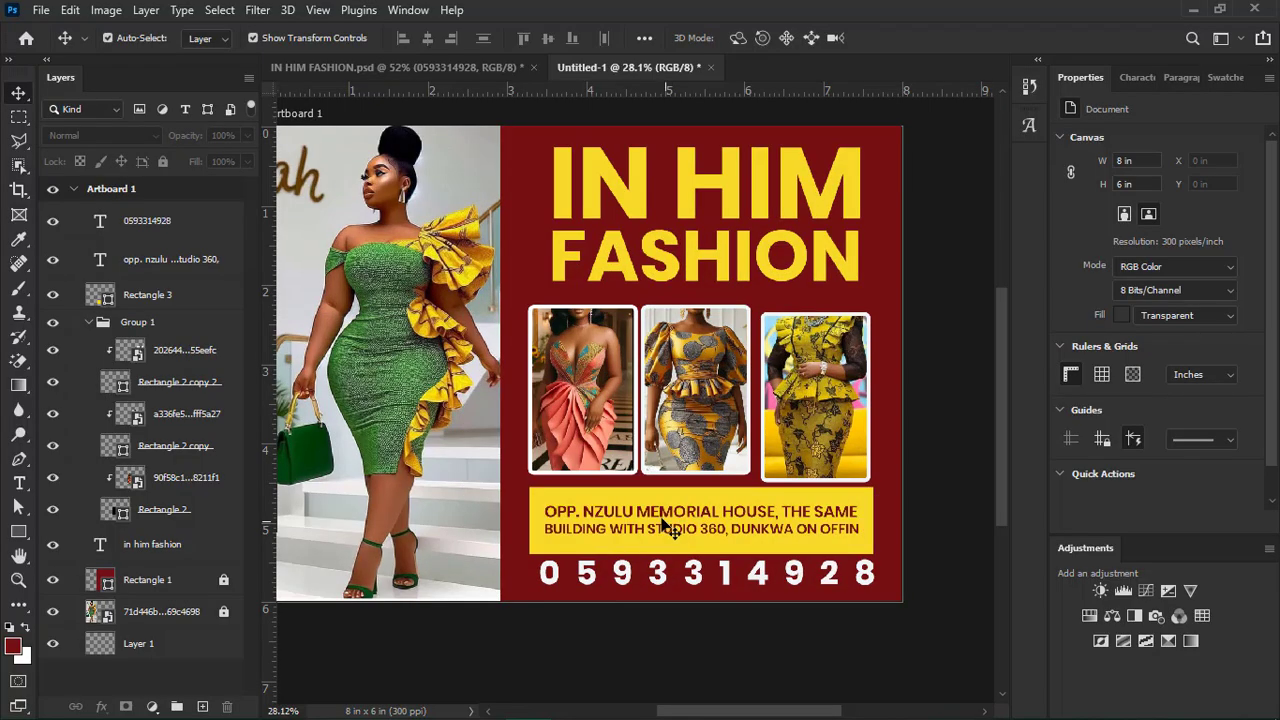
pyautogui.click(655, 525)
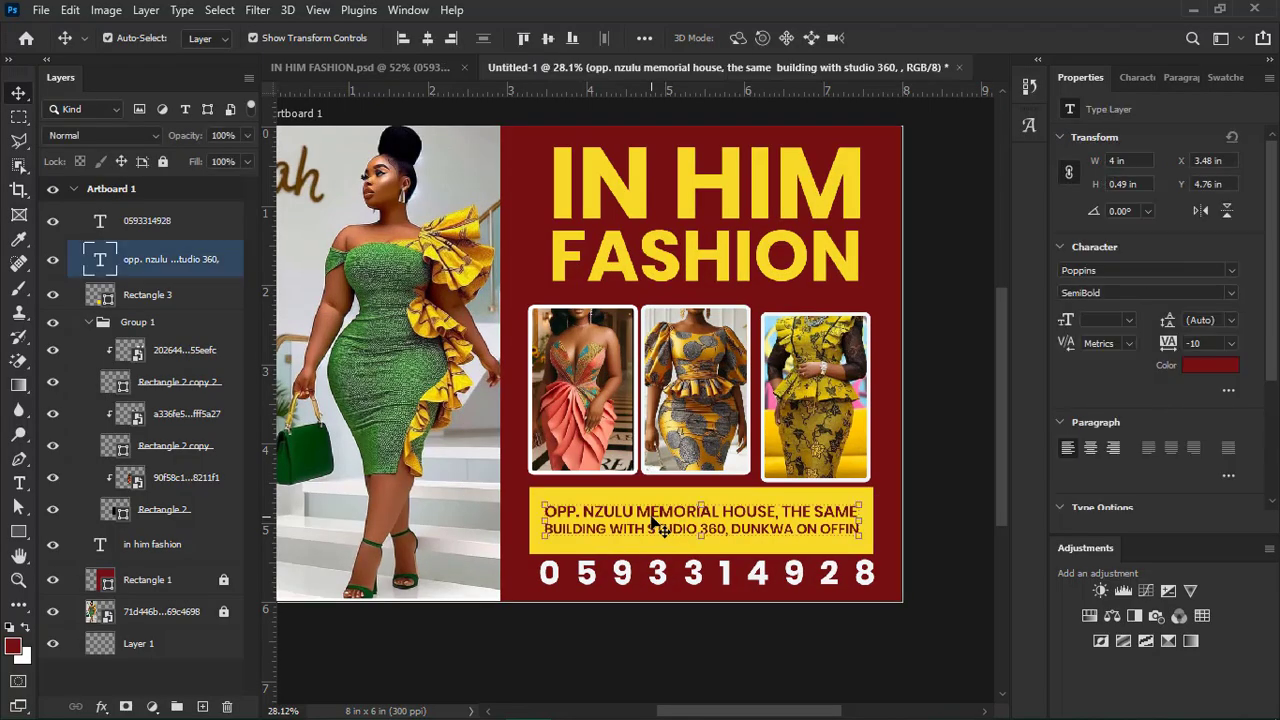
pyautogui.click(1131, 79)
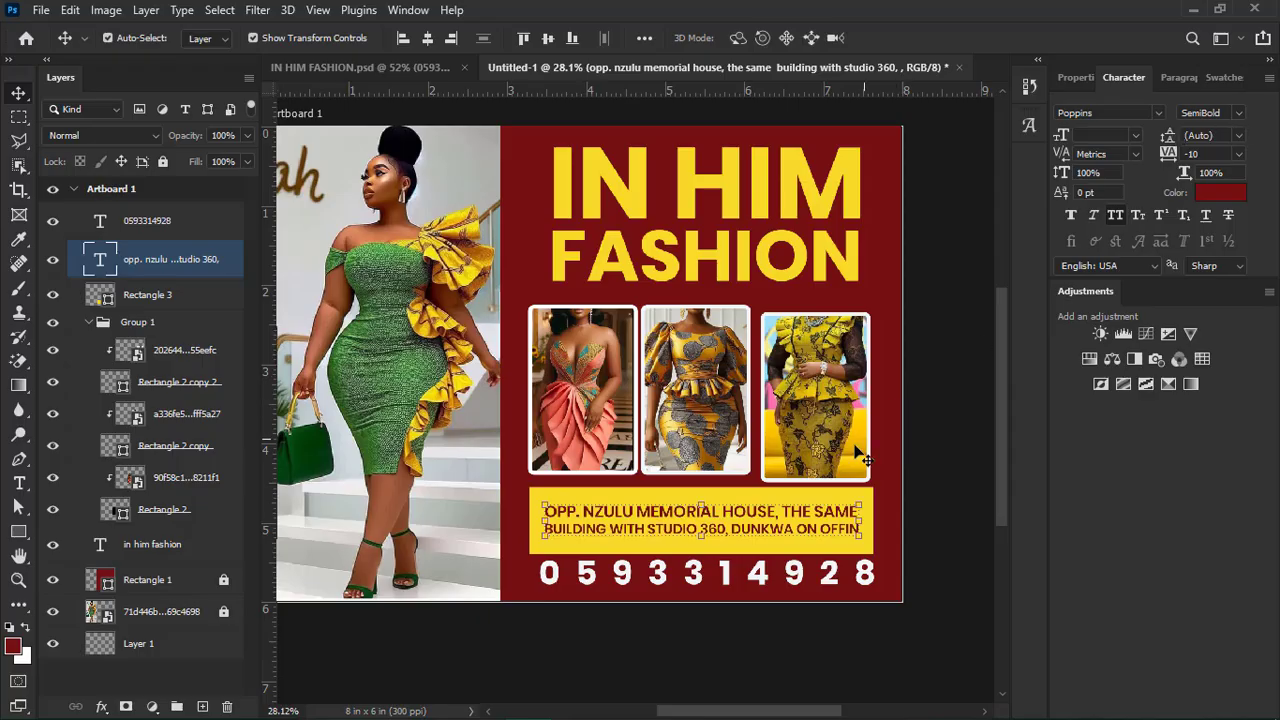
pyautogui.click(639, 584)
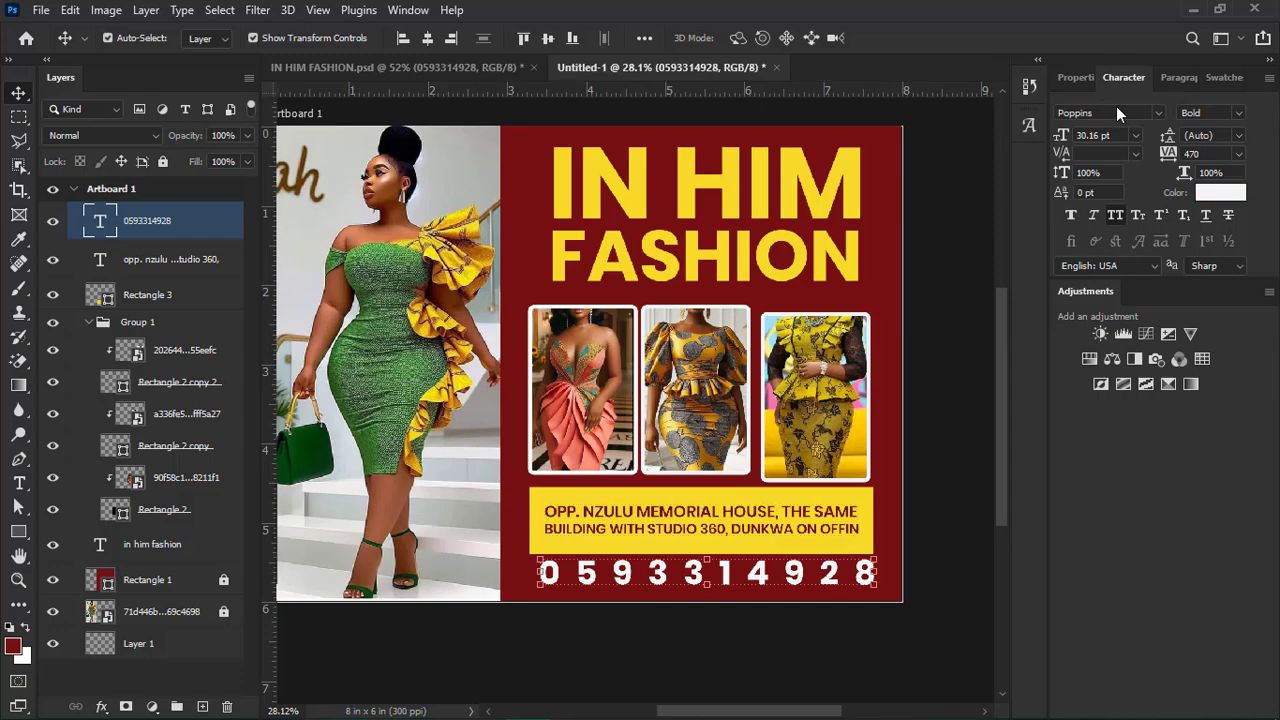
pyautogui.click(951, 543)
# Review the complete flyer layout on the artboard and minimize Photoshop to show the desktop.
pyautogui.scroll(-3, 750, 428)
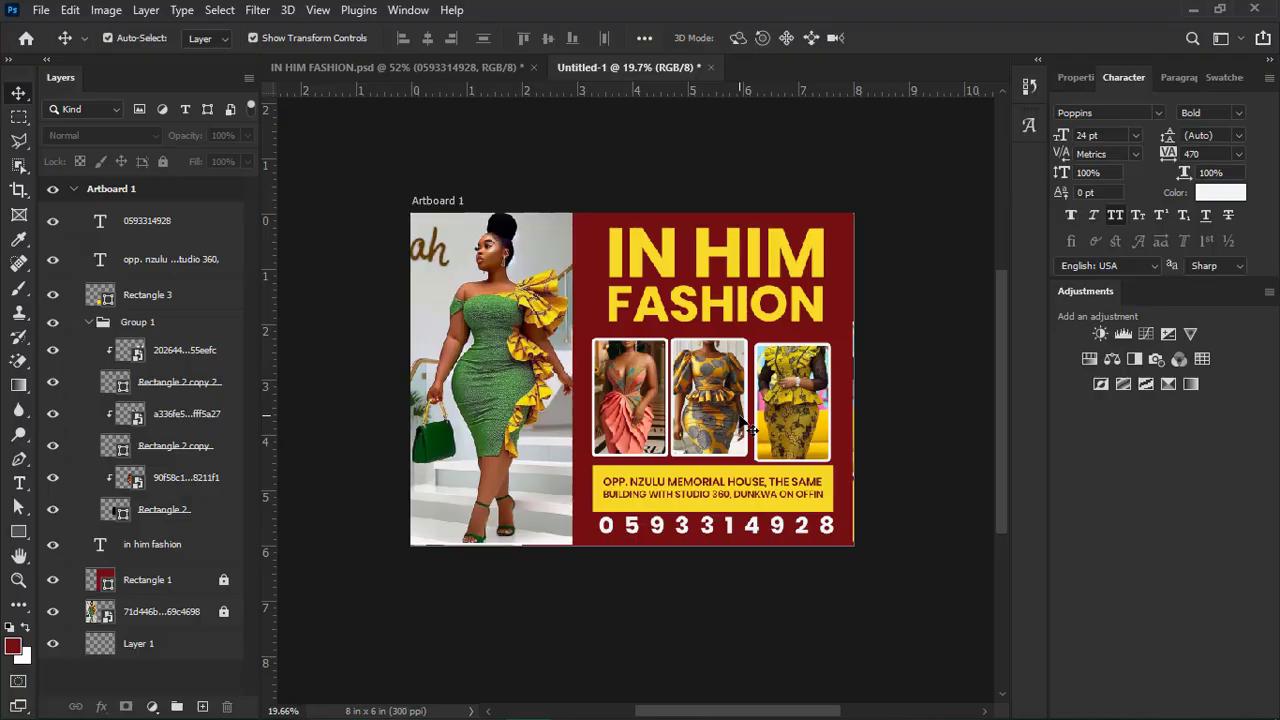
pyautogui.scroll(-1, 615, 431)
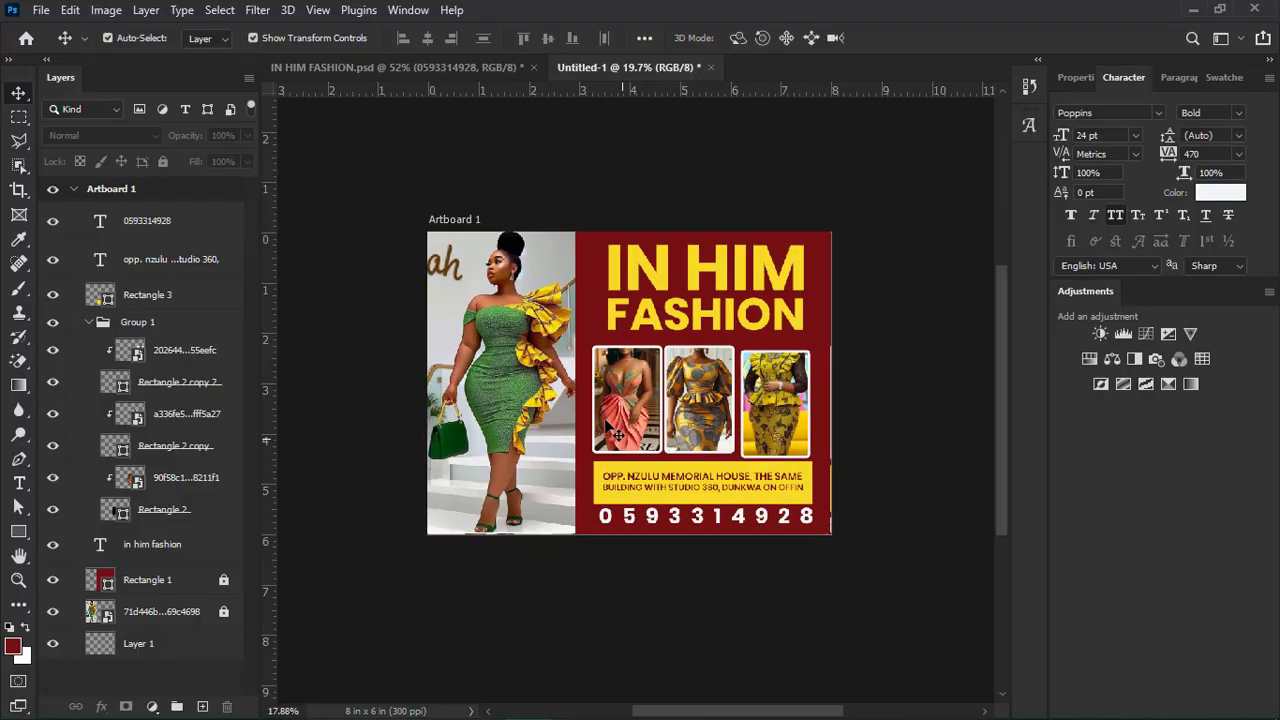
pyautogui.moveTo(634, 366); pyautogui.dragTo(688, 416)
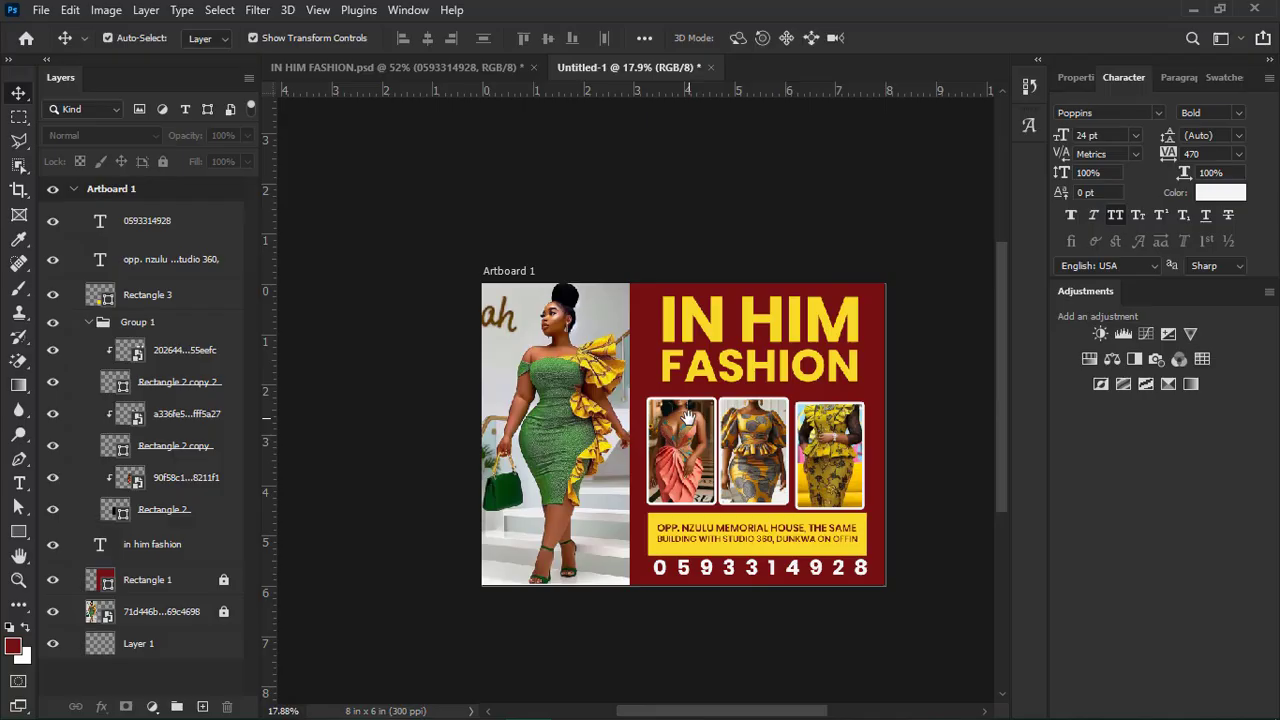
pyautogui.scroll(-1, 640, 400)
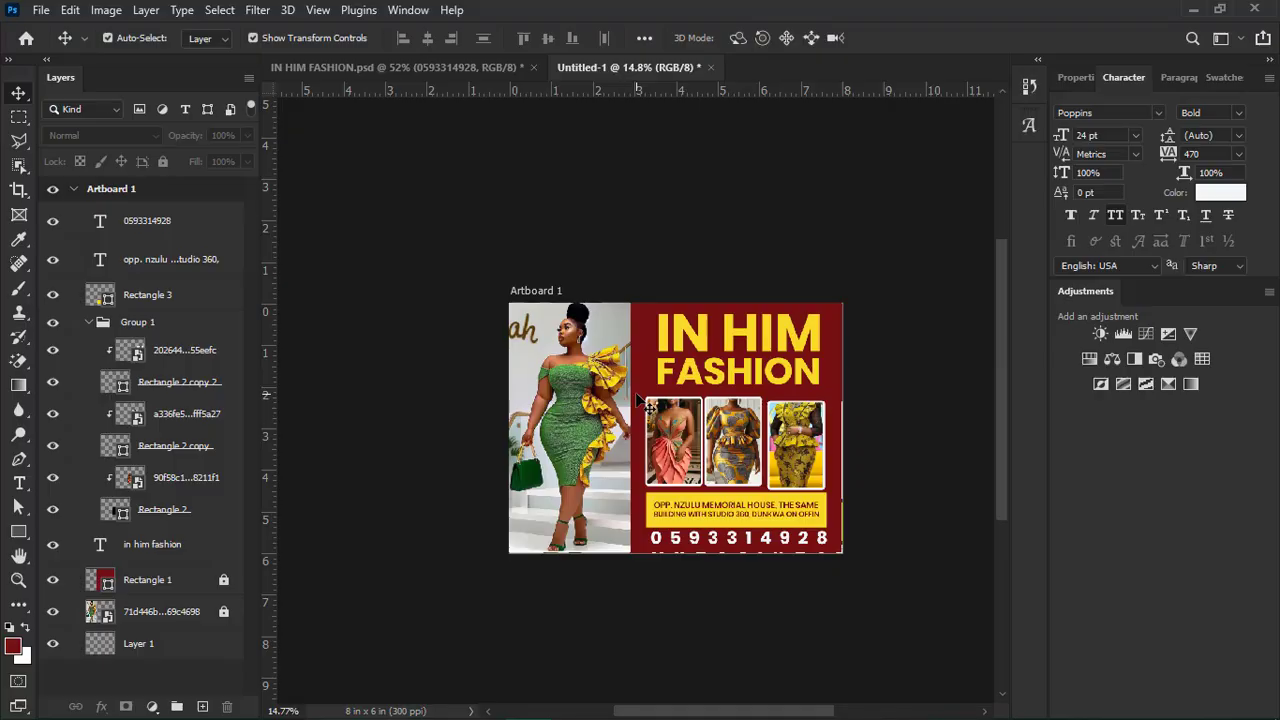
pyautogui.moveTo(663, 435); pyautogui.dragTo(635, 415)
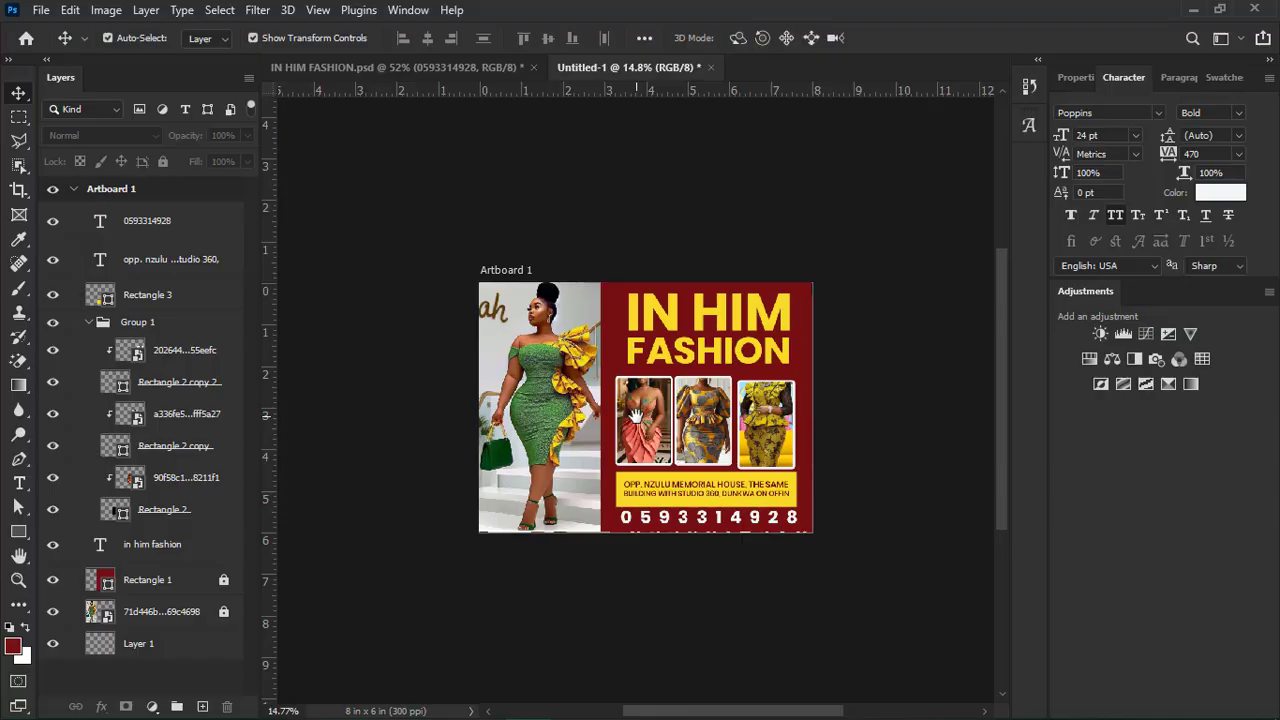
pyautogui.scroll(2, 636, 416)
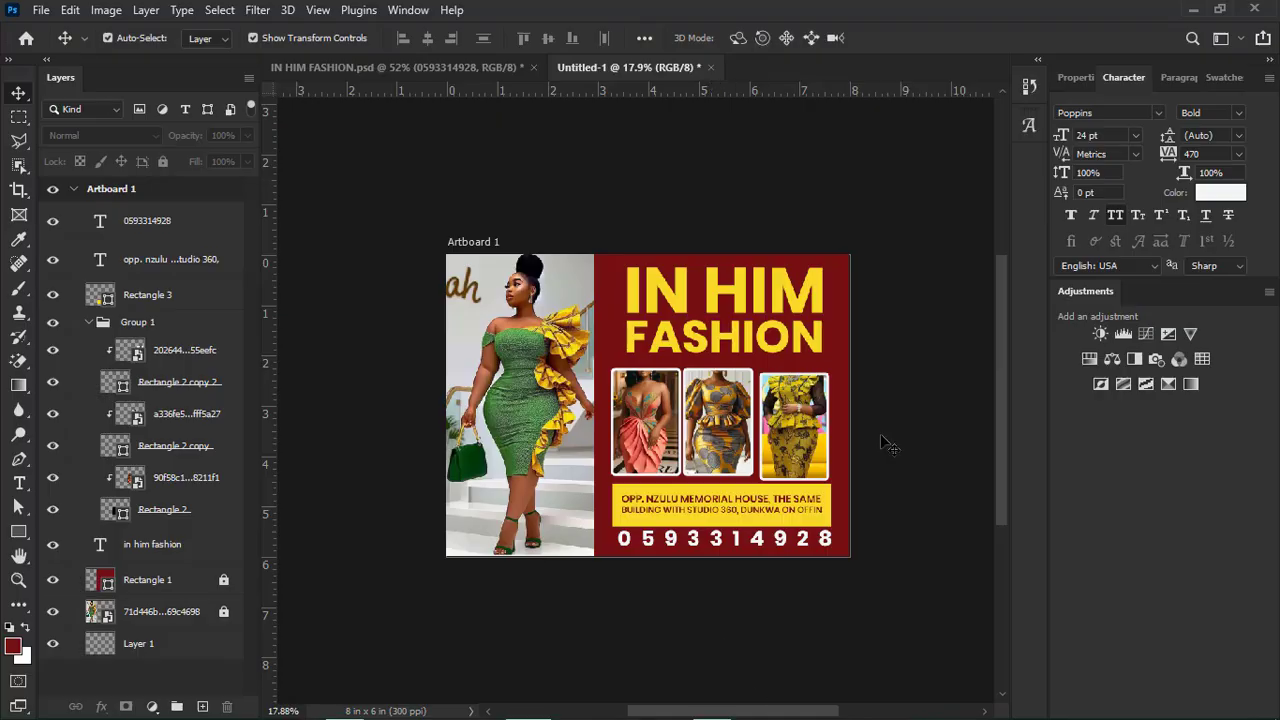
pyautogui.click(1192, 10)
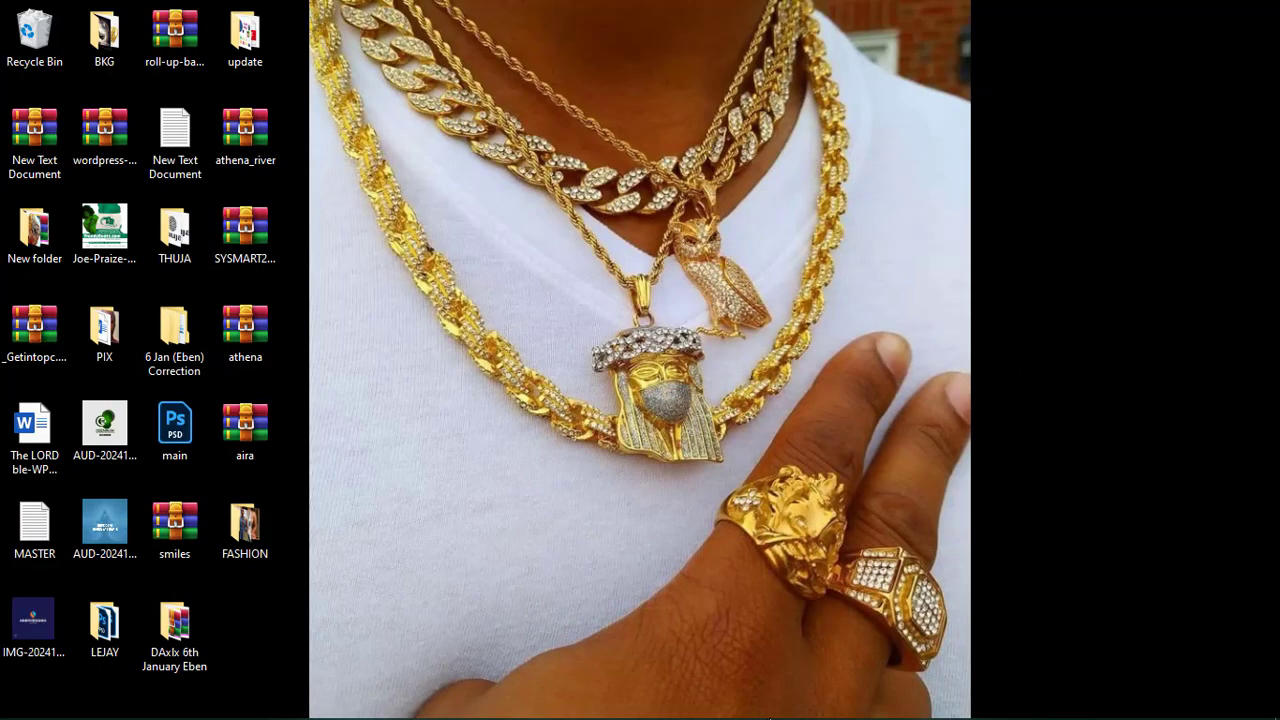